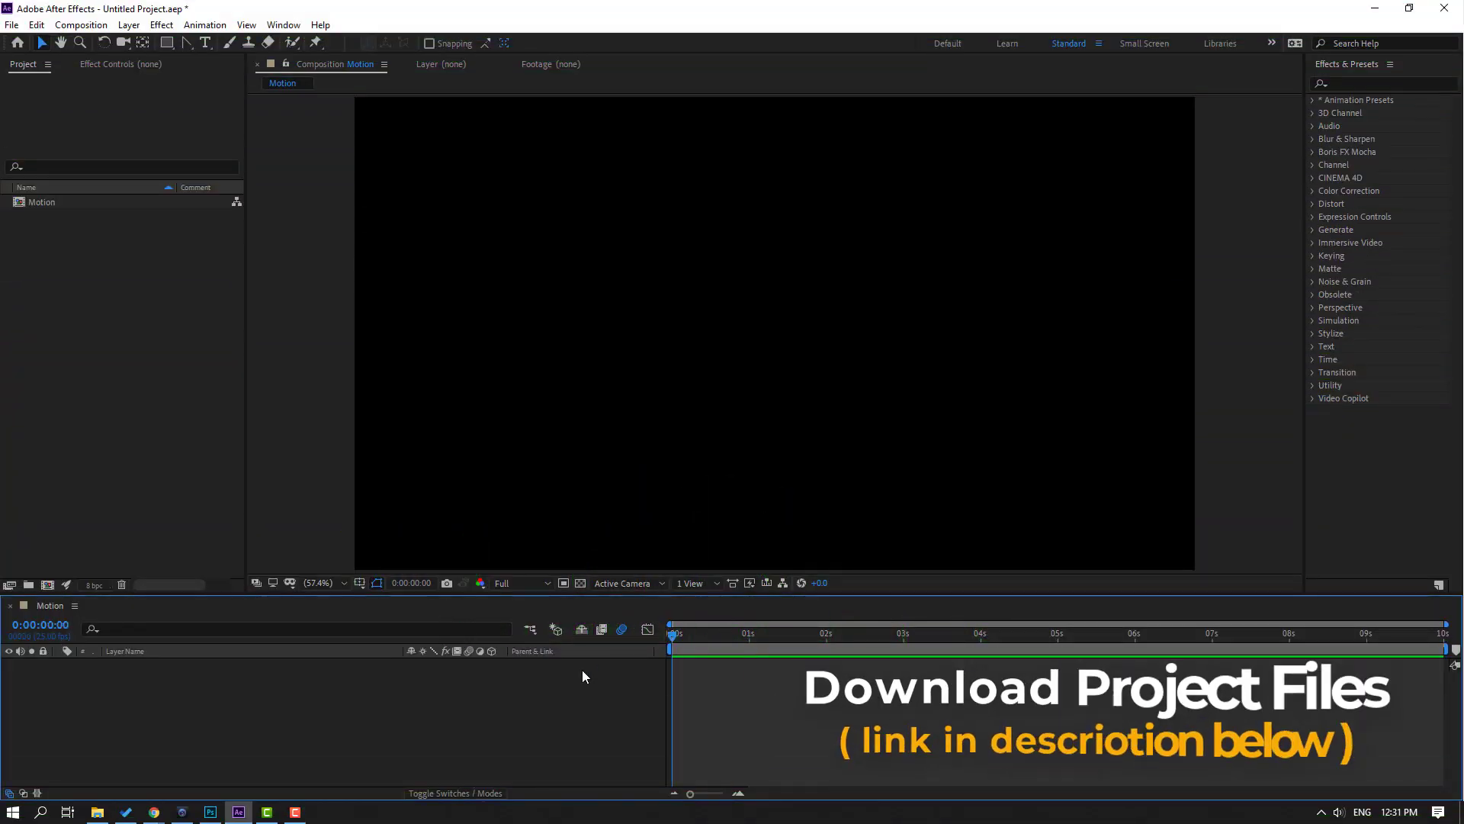
- Create a new solid layer named BG in the Motion composition
right_click(232, 707)
mouse_move(329, 541)
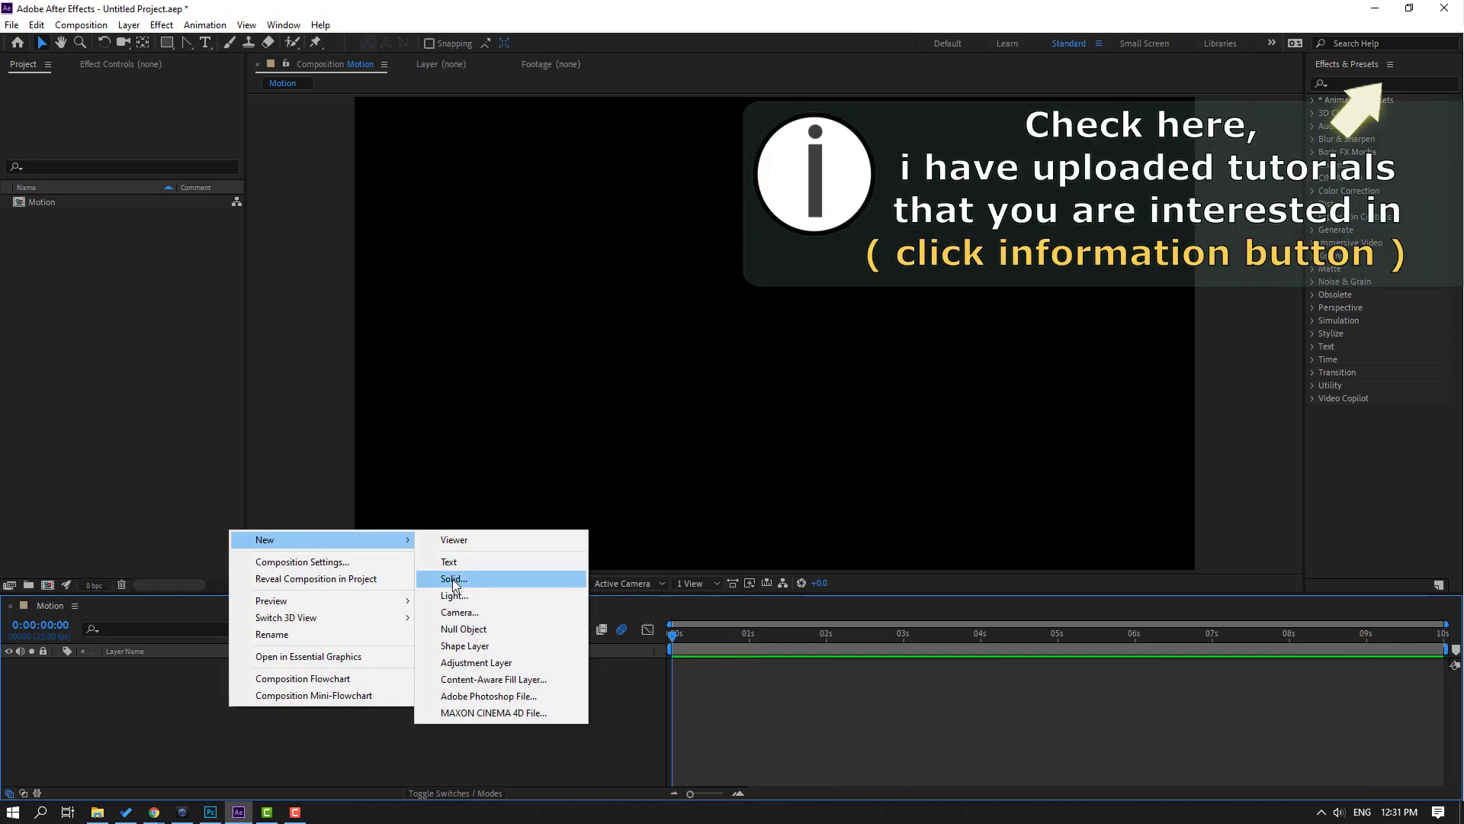
click(455, 579)
text(BG)
click(665, 596)
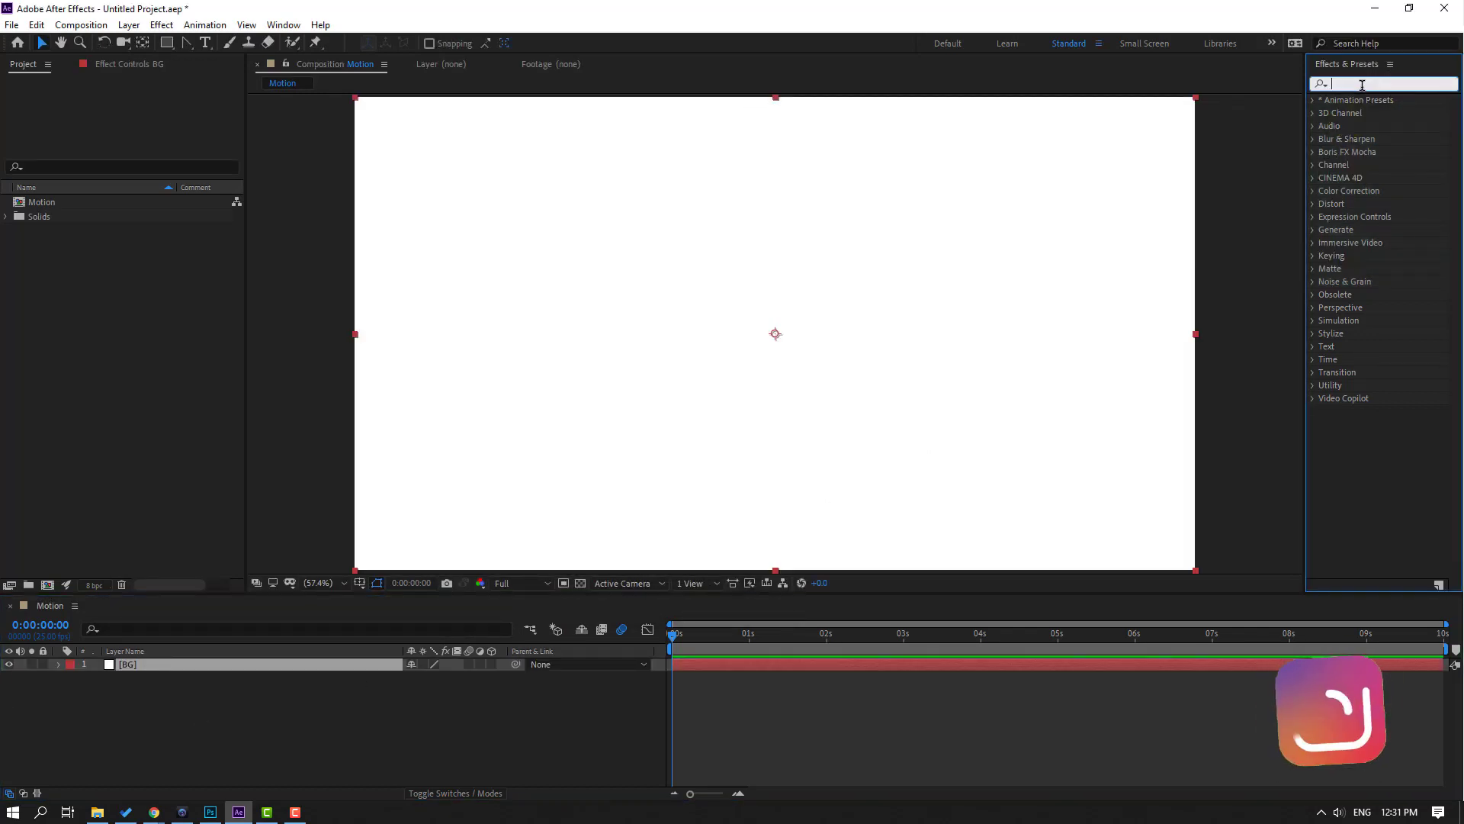
- Apply the Fill effect to BG and set its colour to near-white F0F0F0
click(1361, 86)
text(fill)
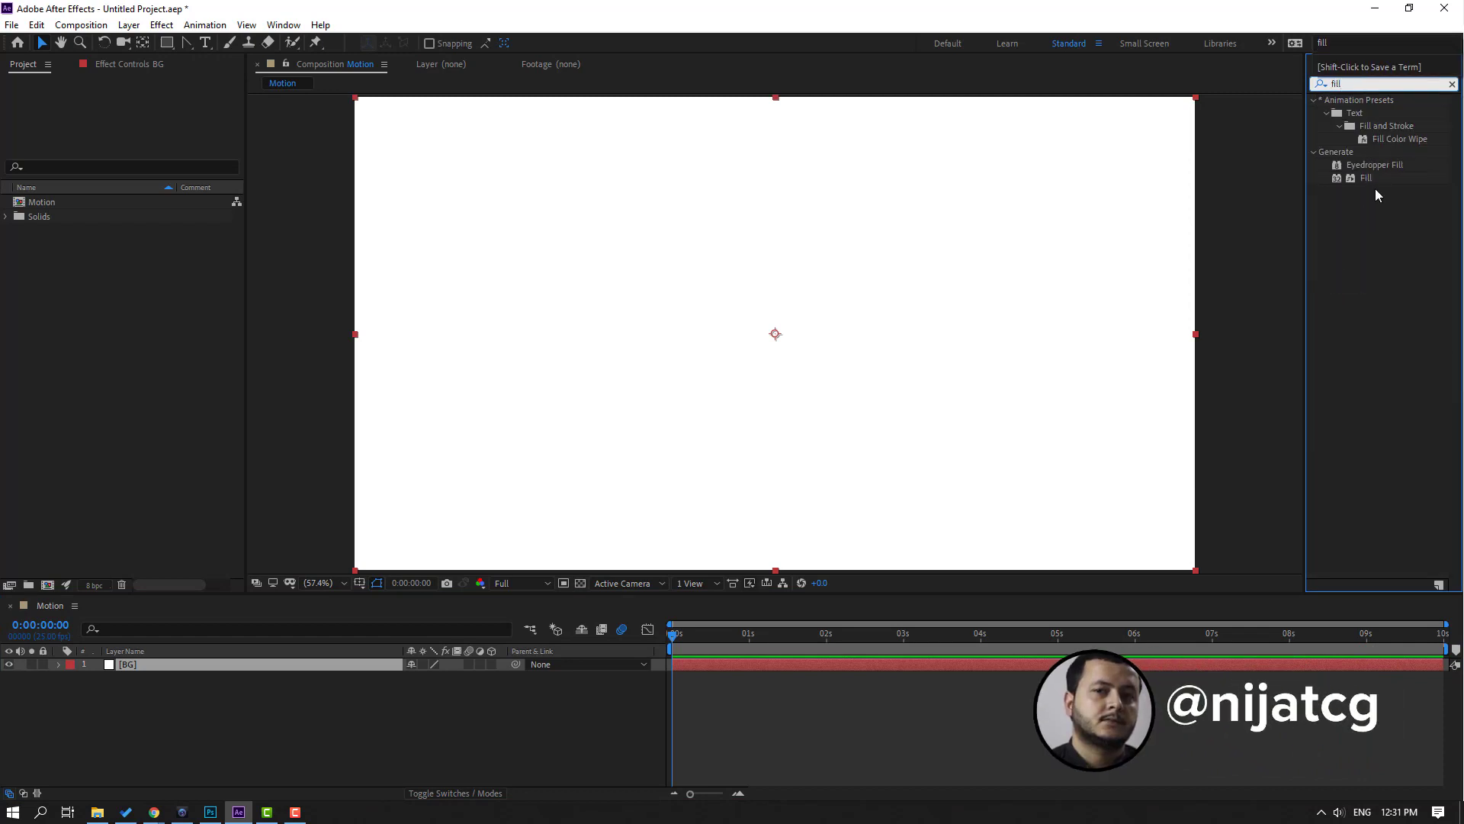
drag(1365, 177, 124, 667)
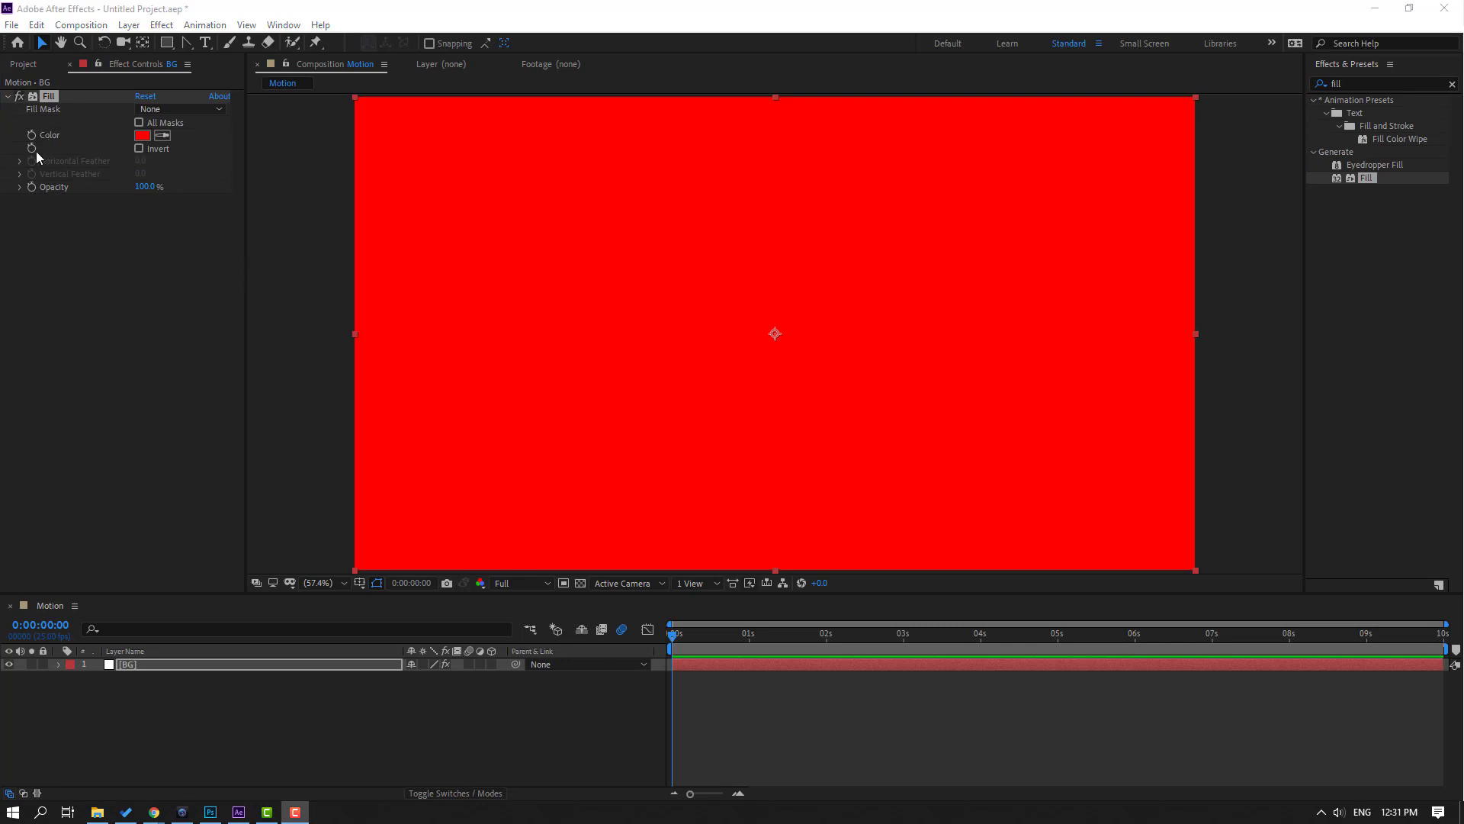
click(143, 137)
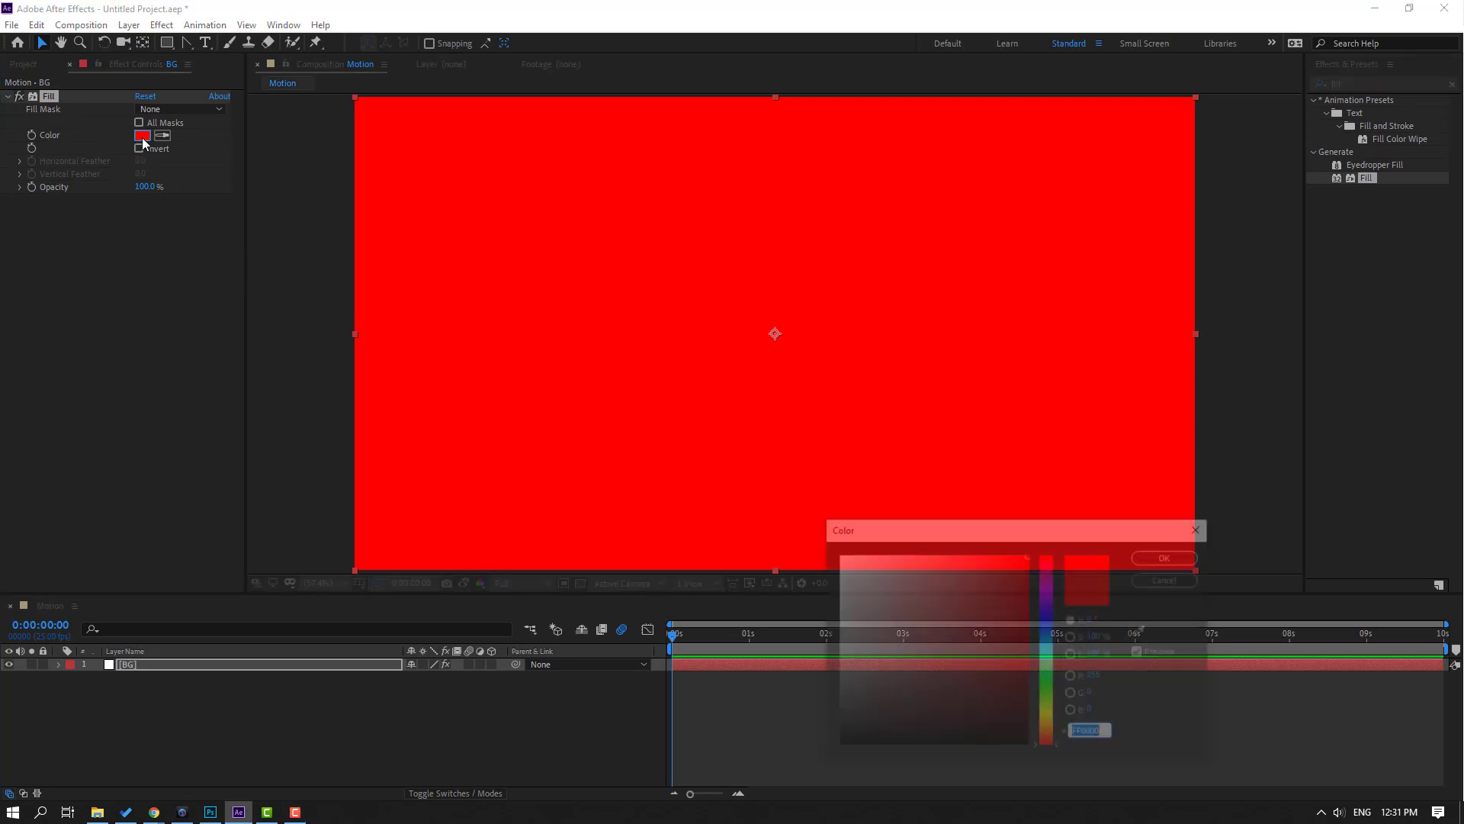
drag(885, 596, 815, 564)
click(1161, 561)
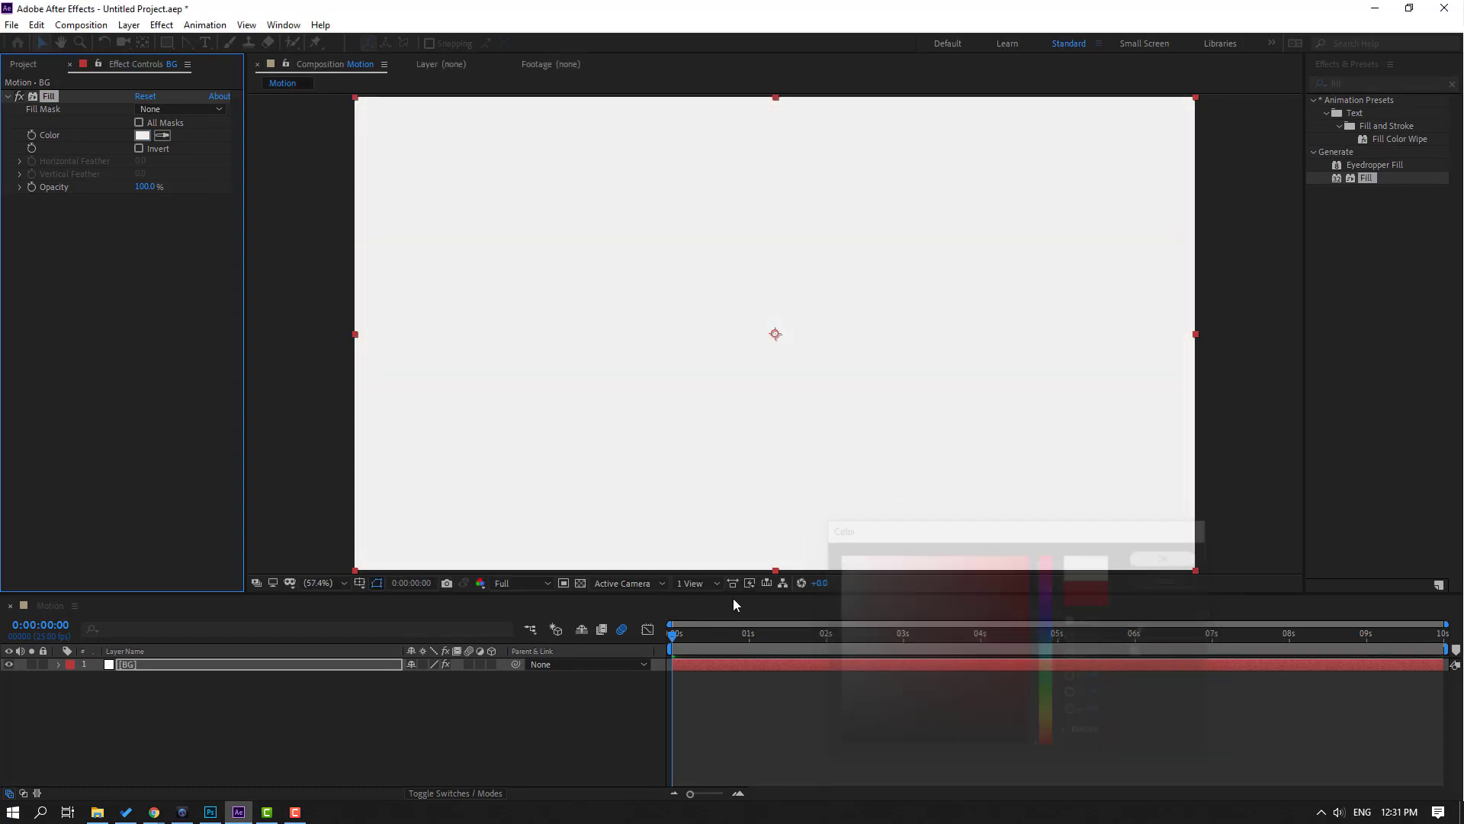
click(46, 663)
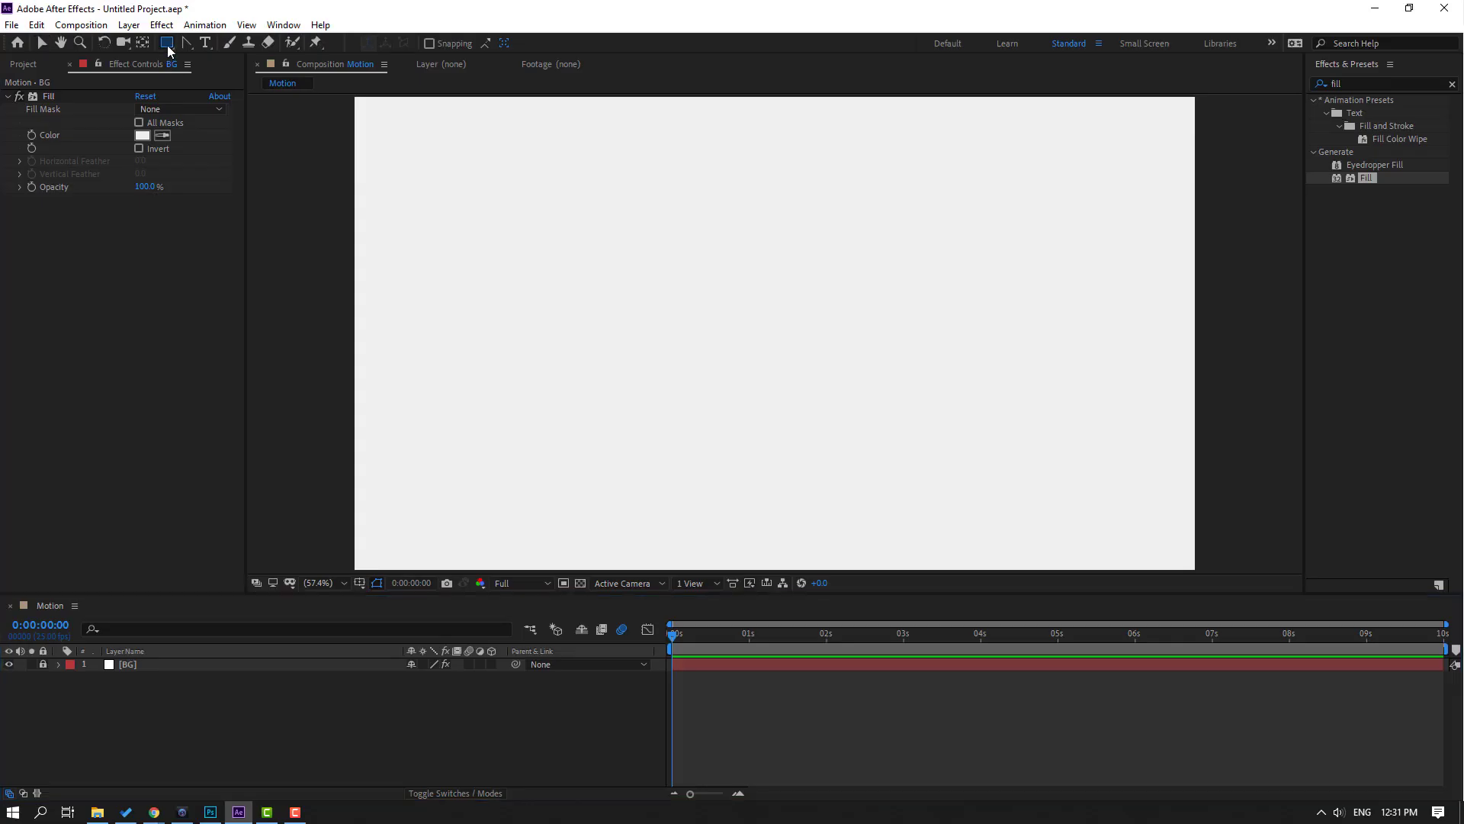
- Show the shape-tool flyout from the Rectangle tool in the toolbar
click(167, 44)
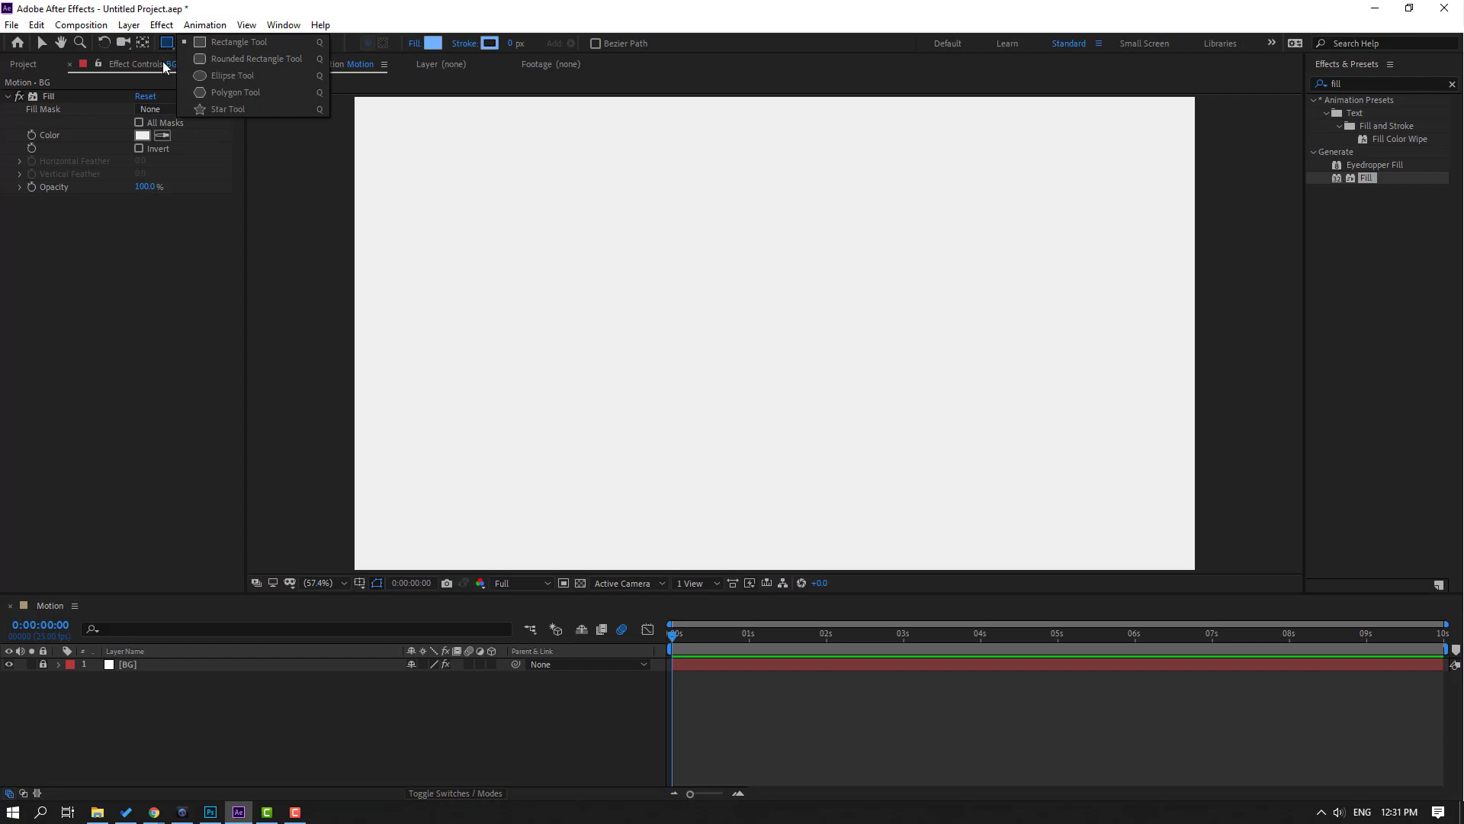
- Draw a circle with the Ellipse tool in the composition centre and set its fill to None
click(244, 78)
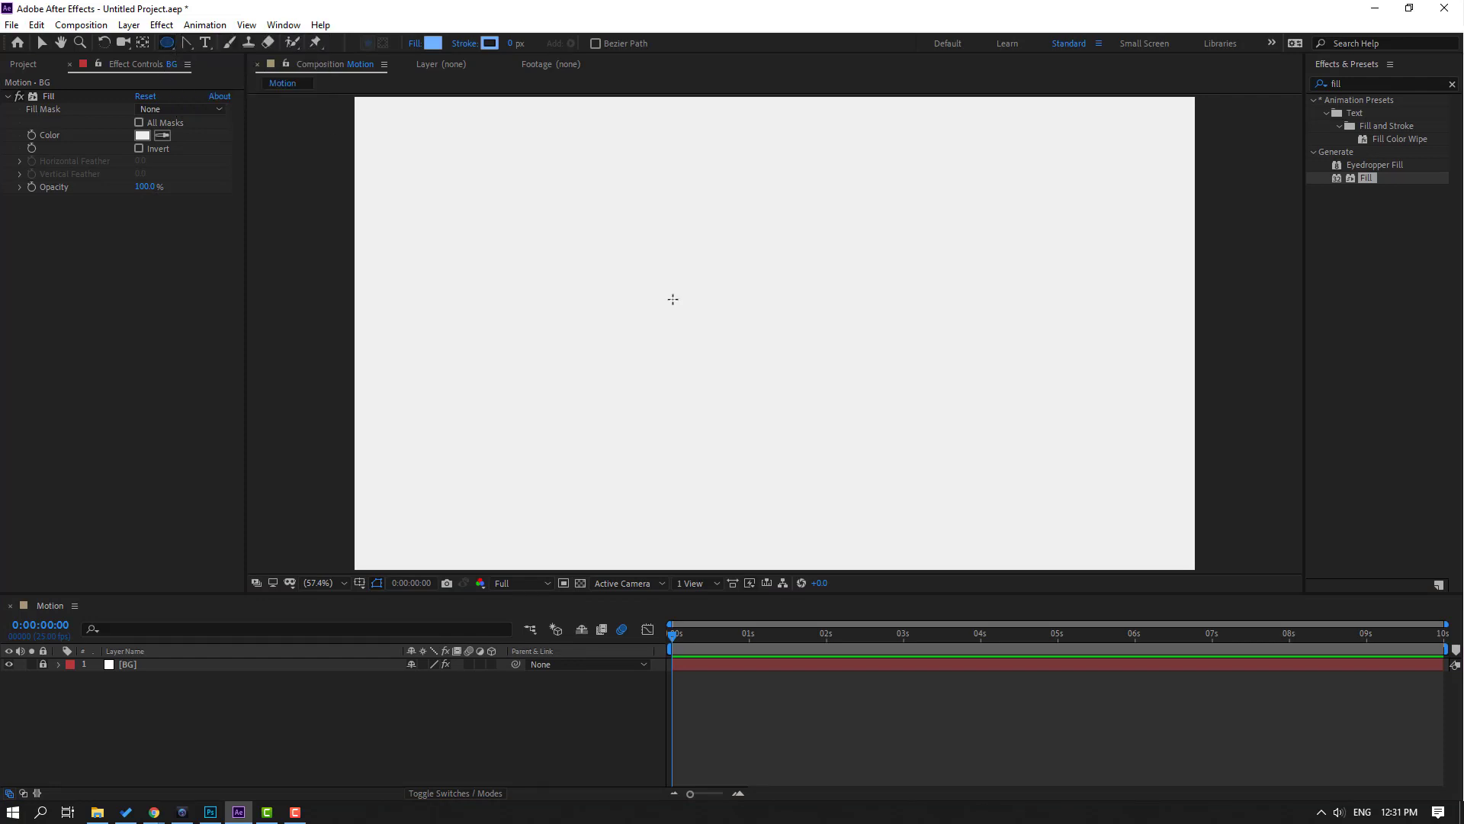
drag(638, 182, 933, 420)
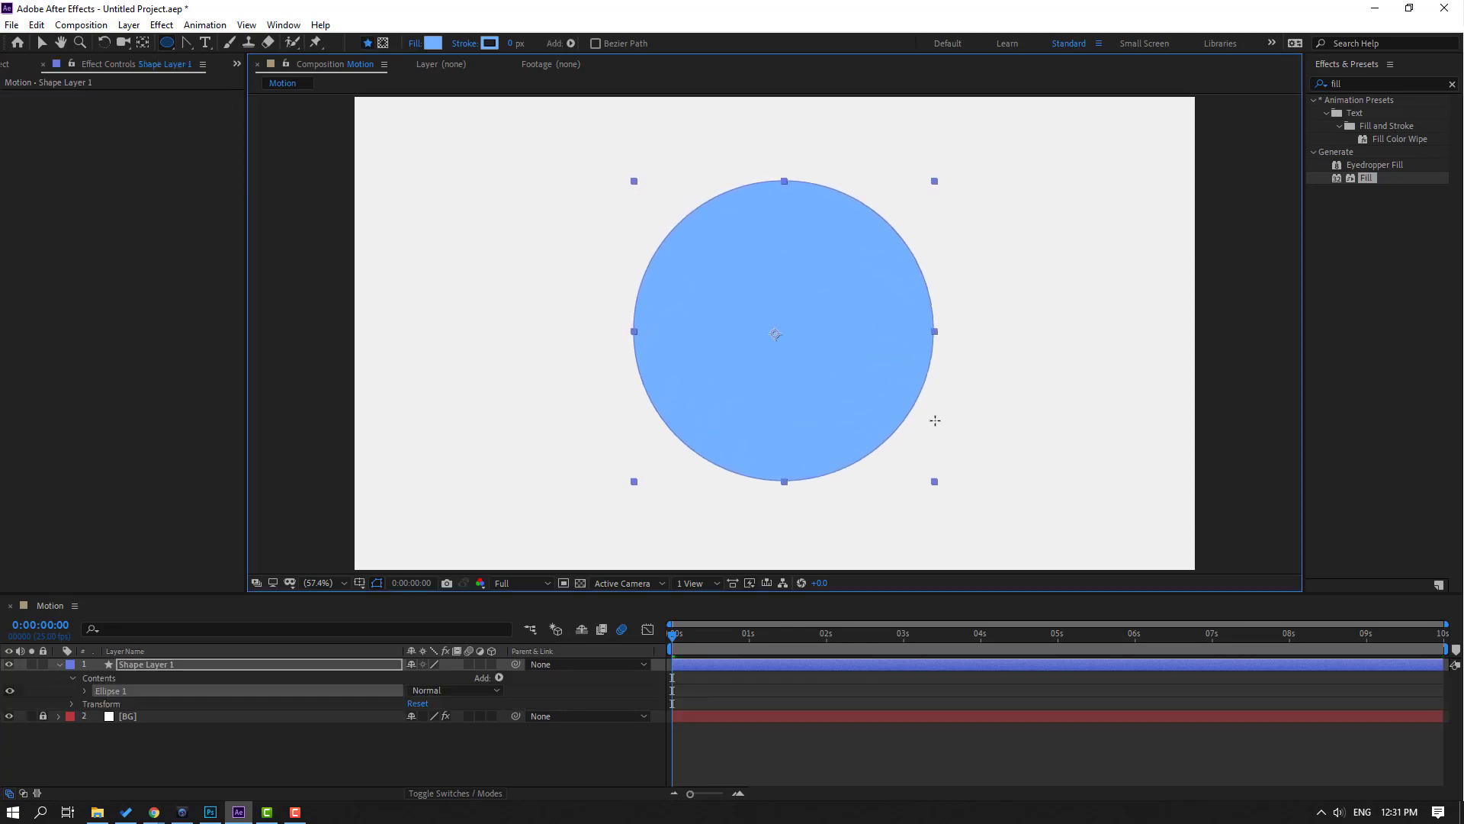
click(41, 44)
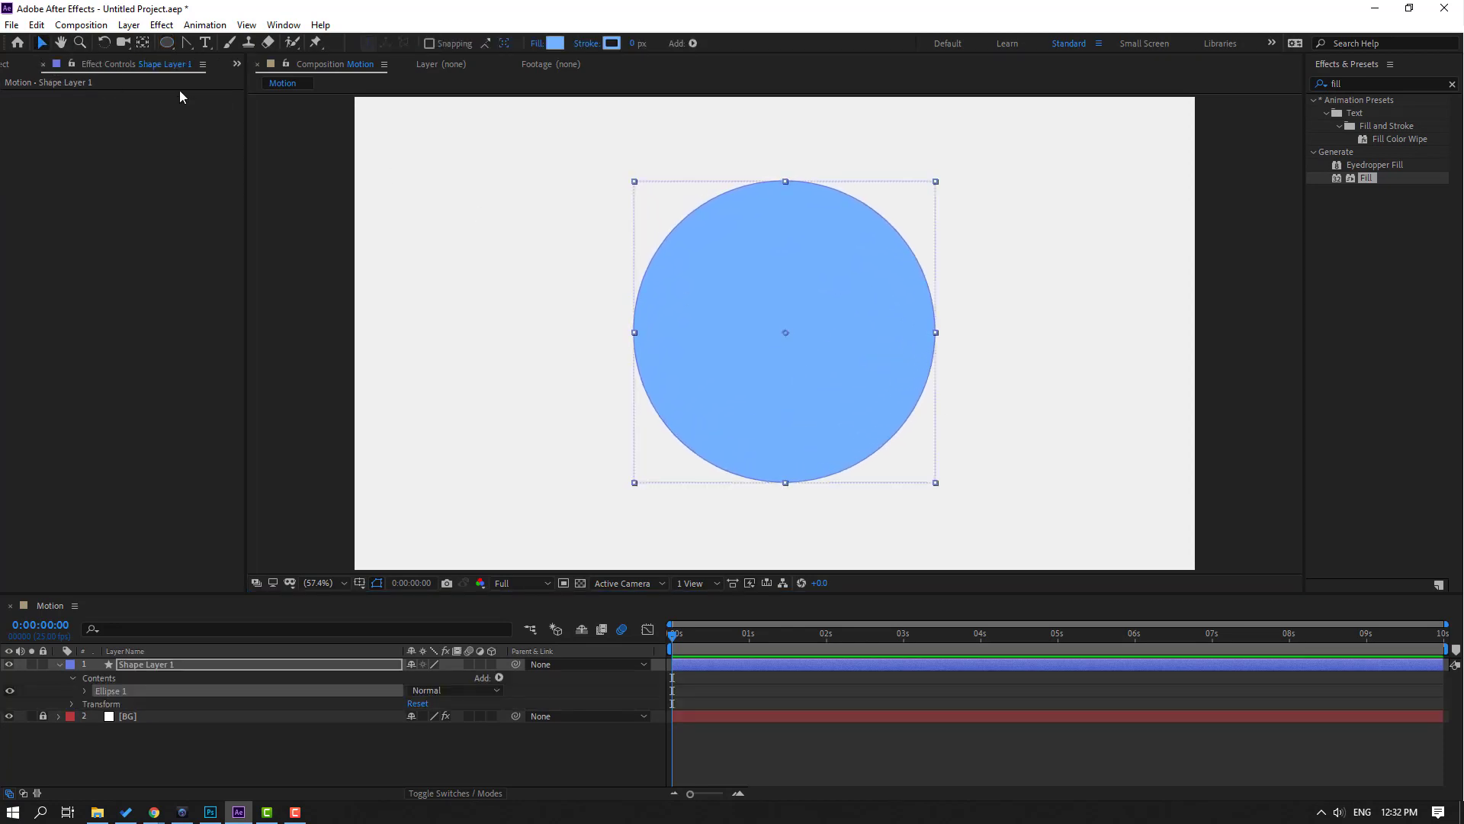
click(536, 44)
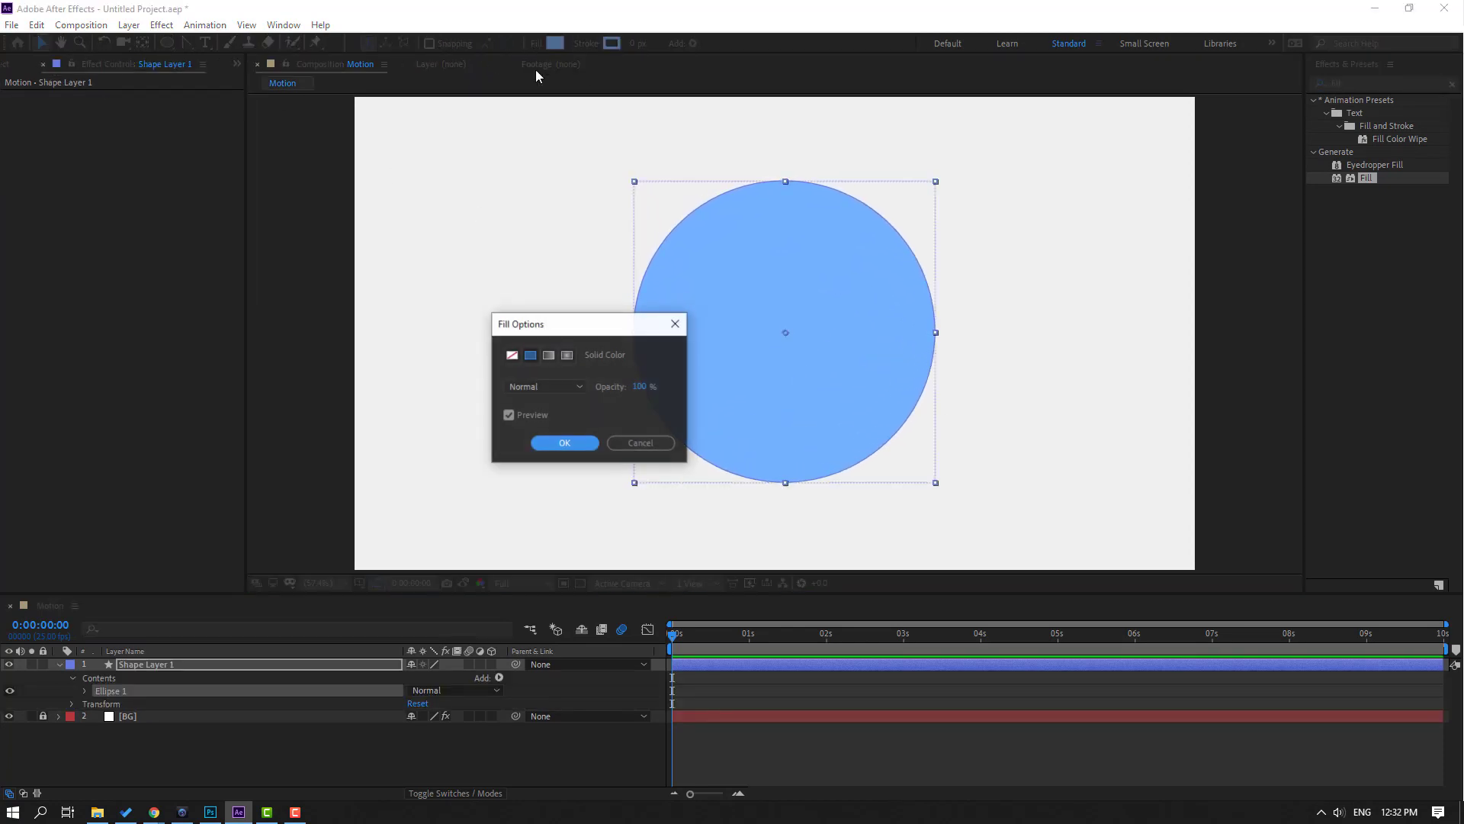
click(514, 359)
click(579, 445)
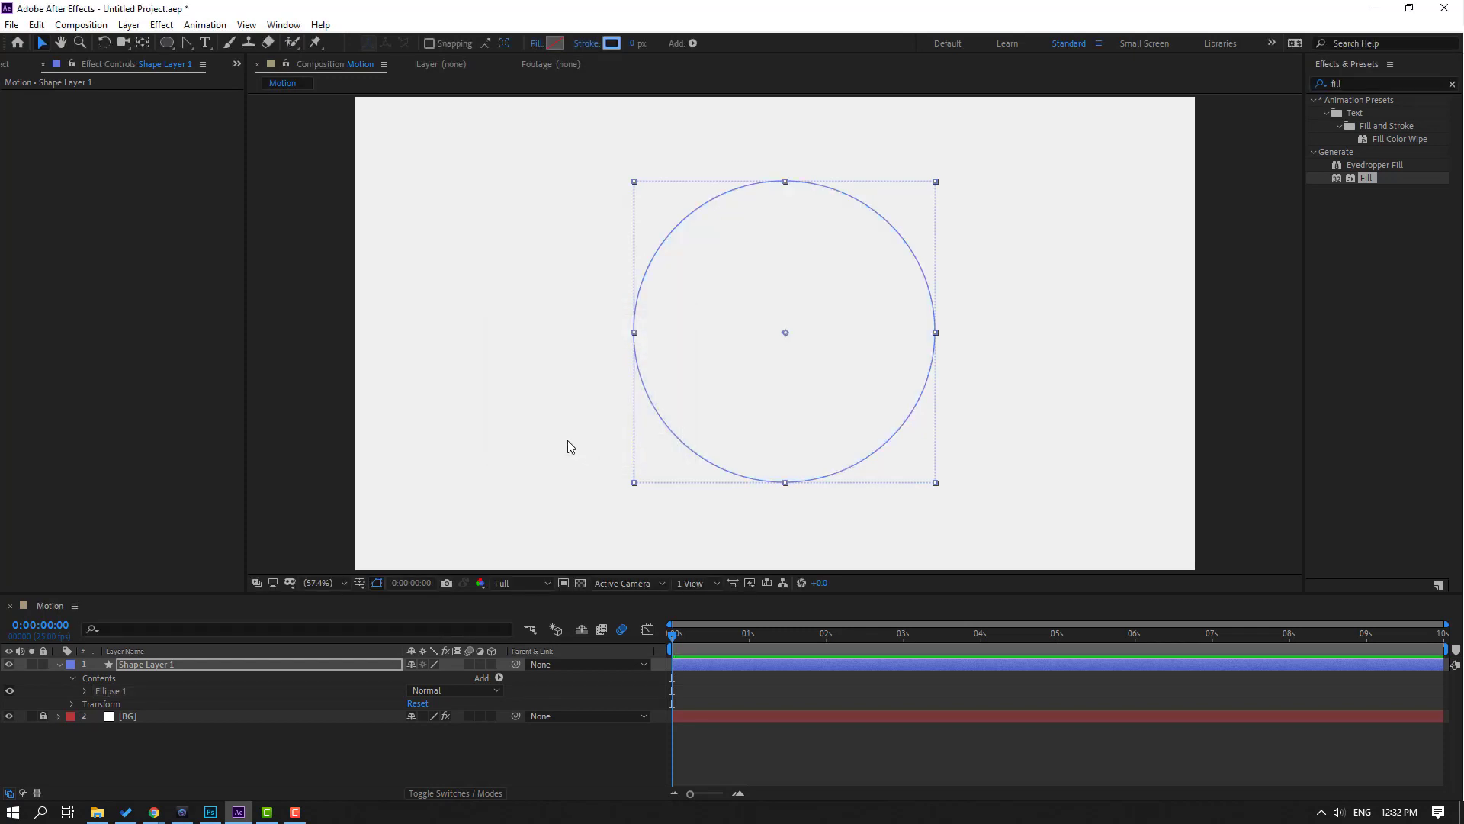
- Give the circle a 77 px stroke in light blue 92BFF8
click(632, 44)
text(16)
key(Return)
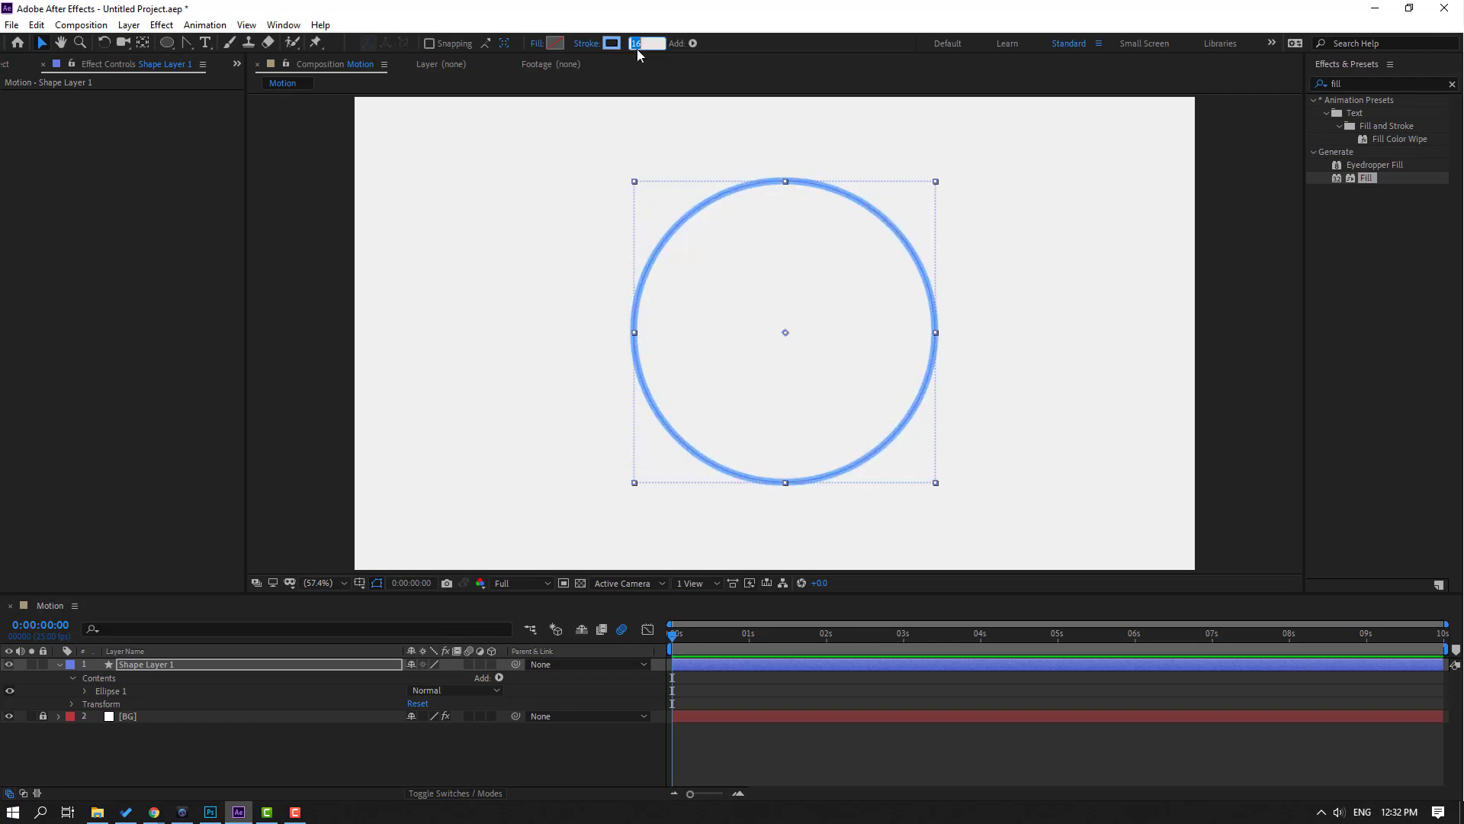
text(77)
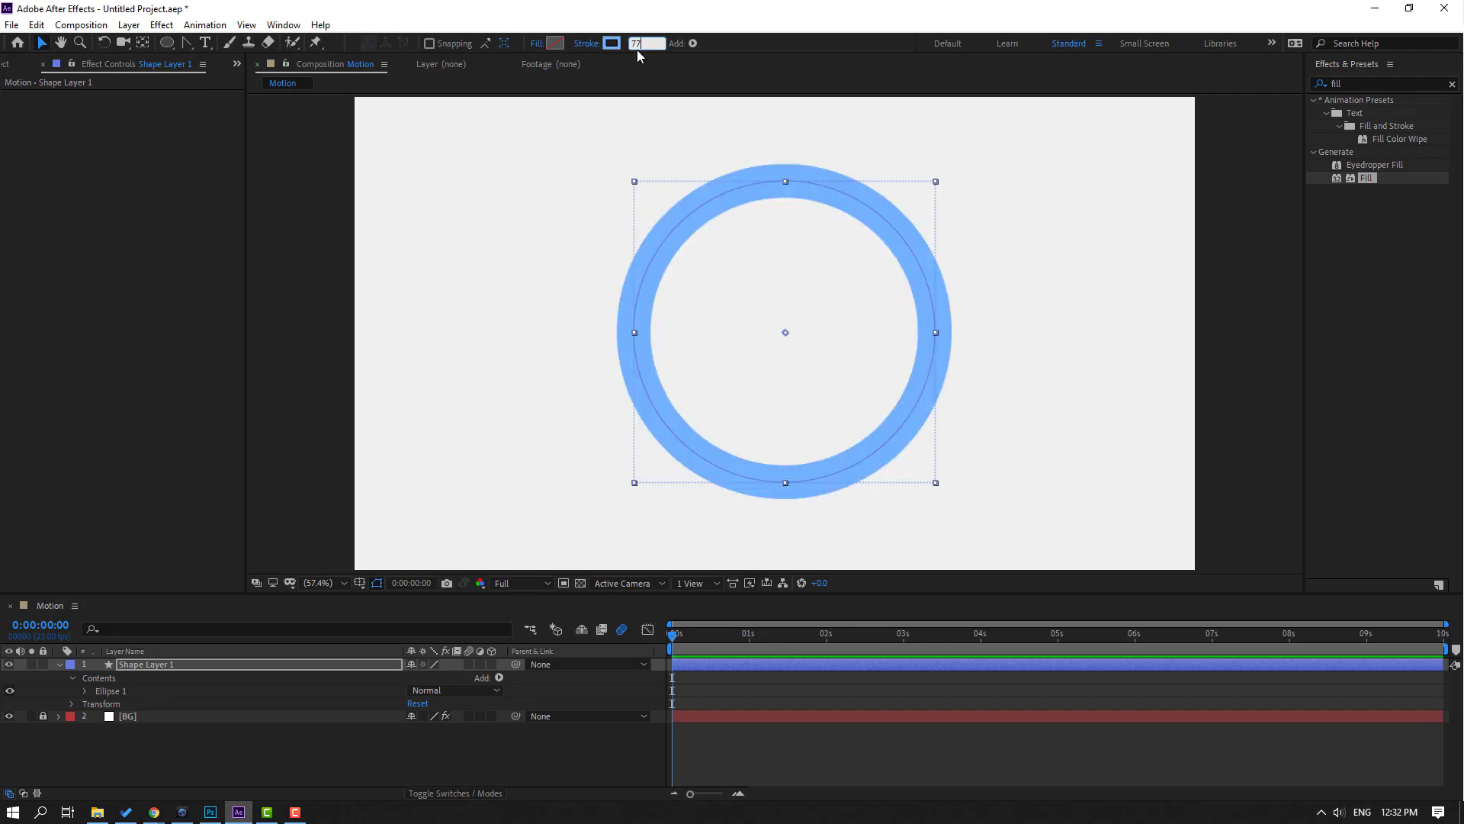
click(615, 44)
drag(951, 562, 902, 559)
click(1170, 556)
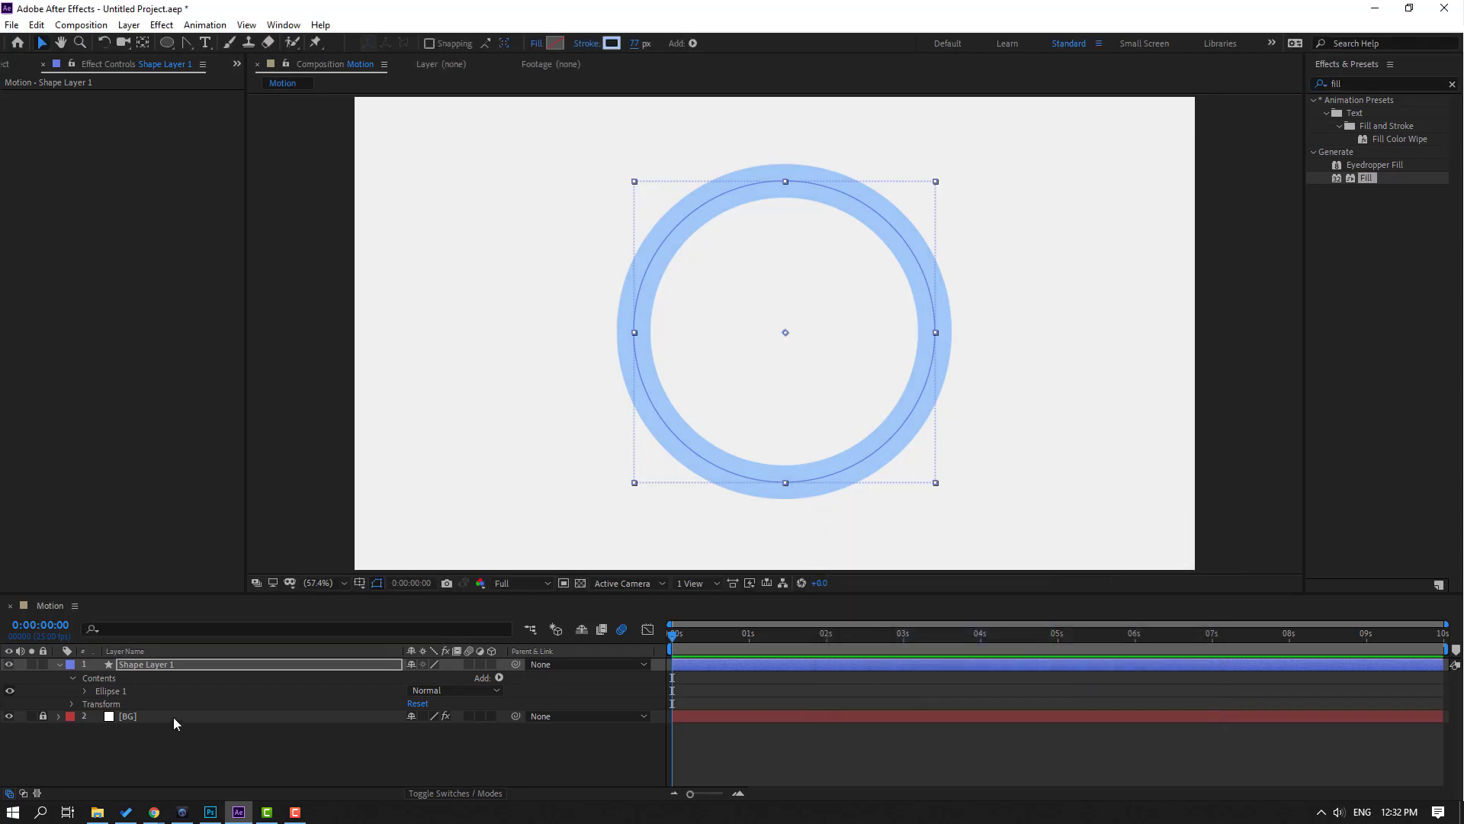
- Rename the shape layer to 'circle' and nudge the ring slightly left
click(149, 662)
key(Return)
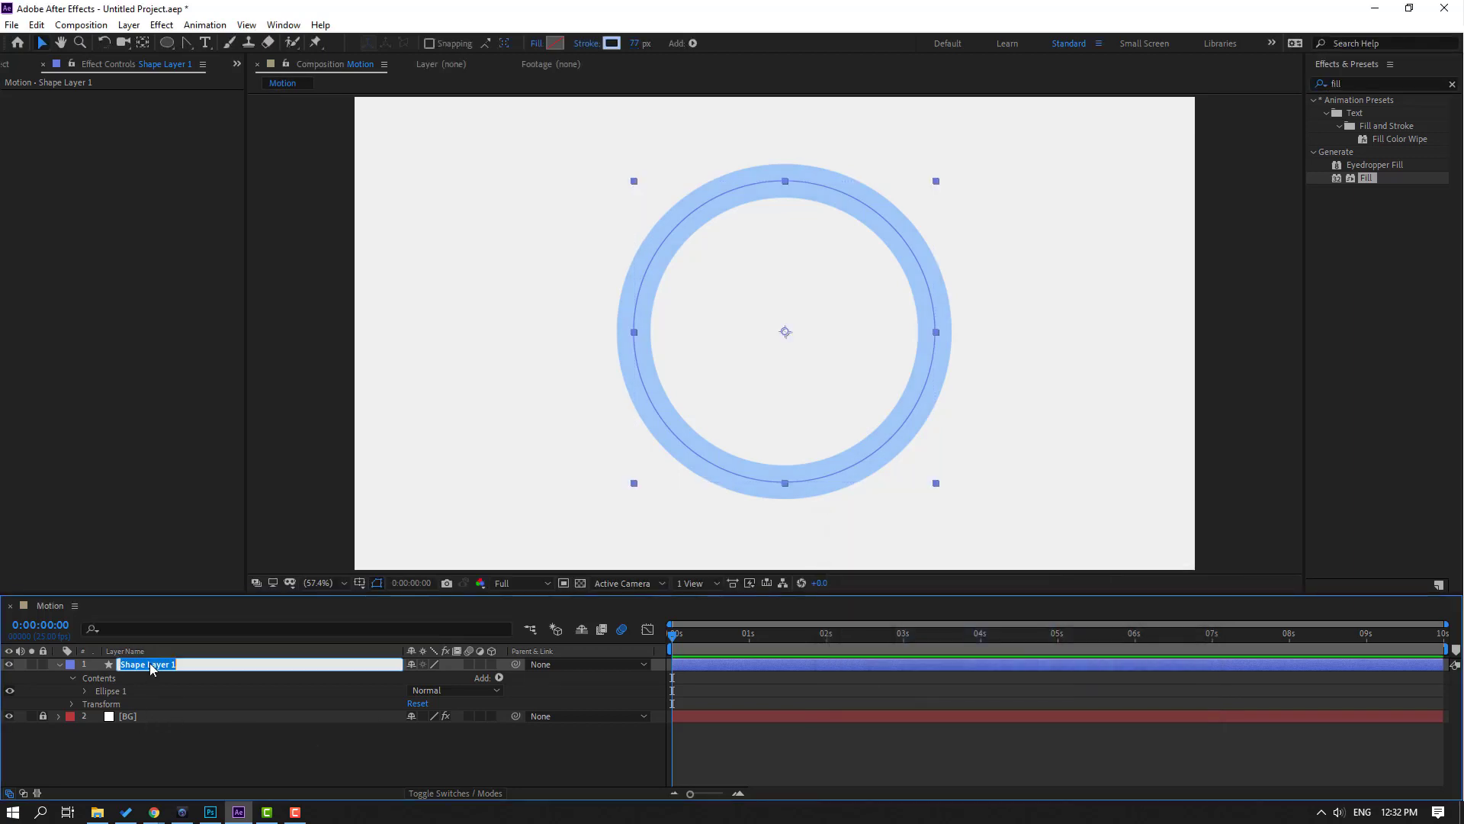
text(circle)
key(Return)
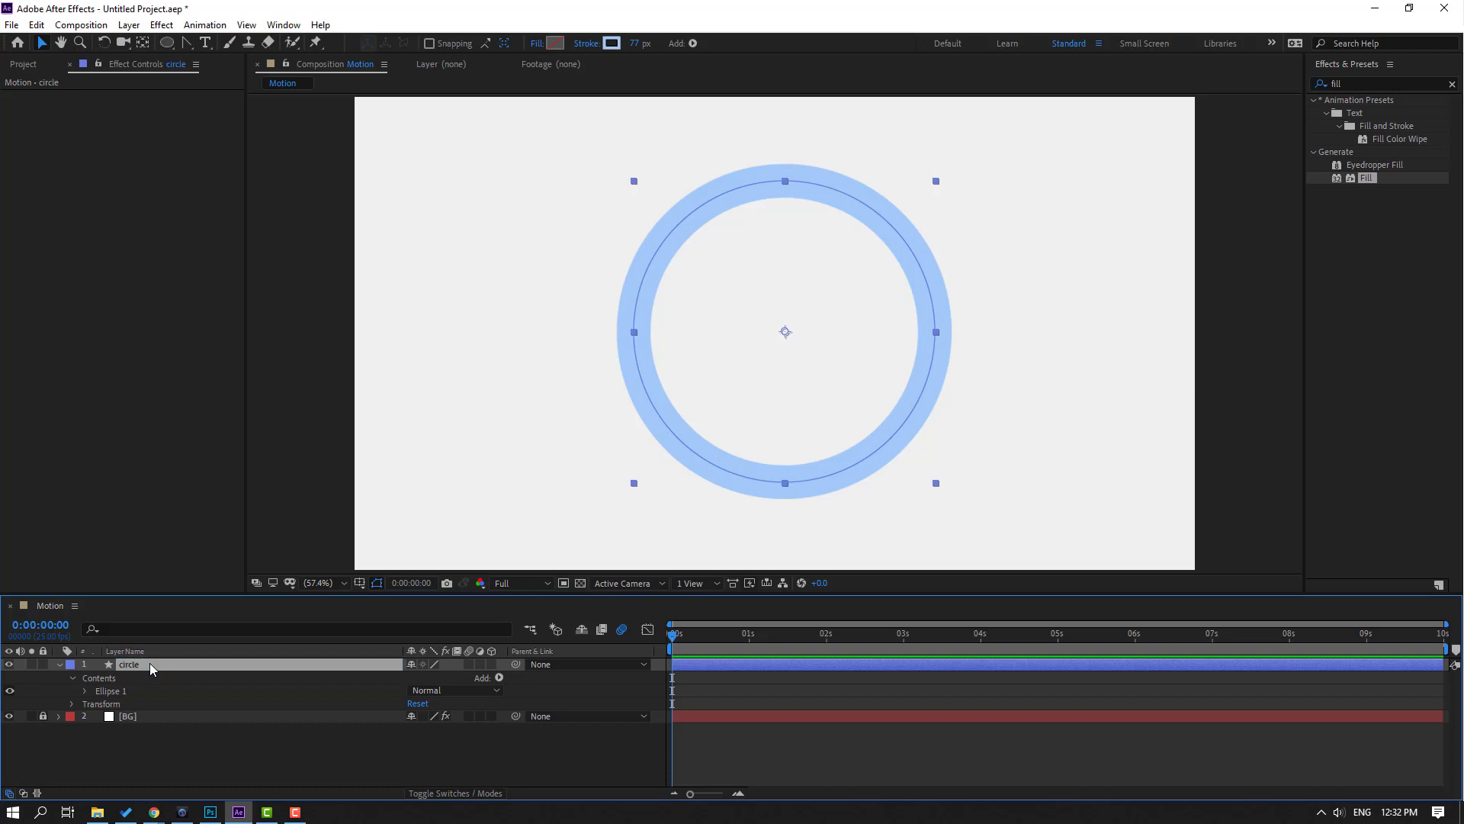
click(58, 664)
click(124, 720)
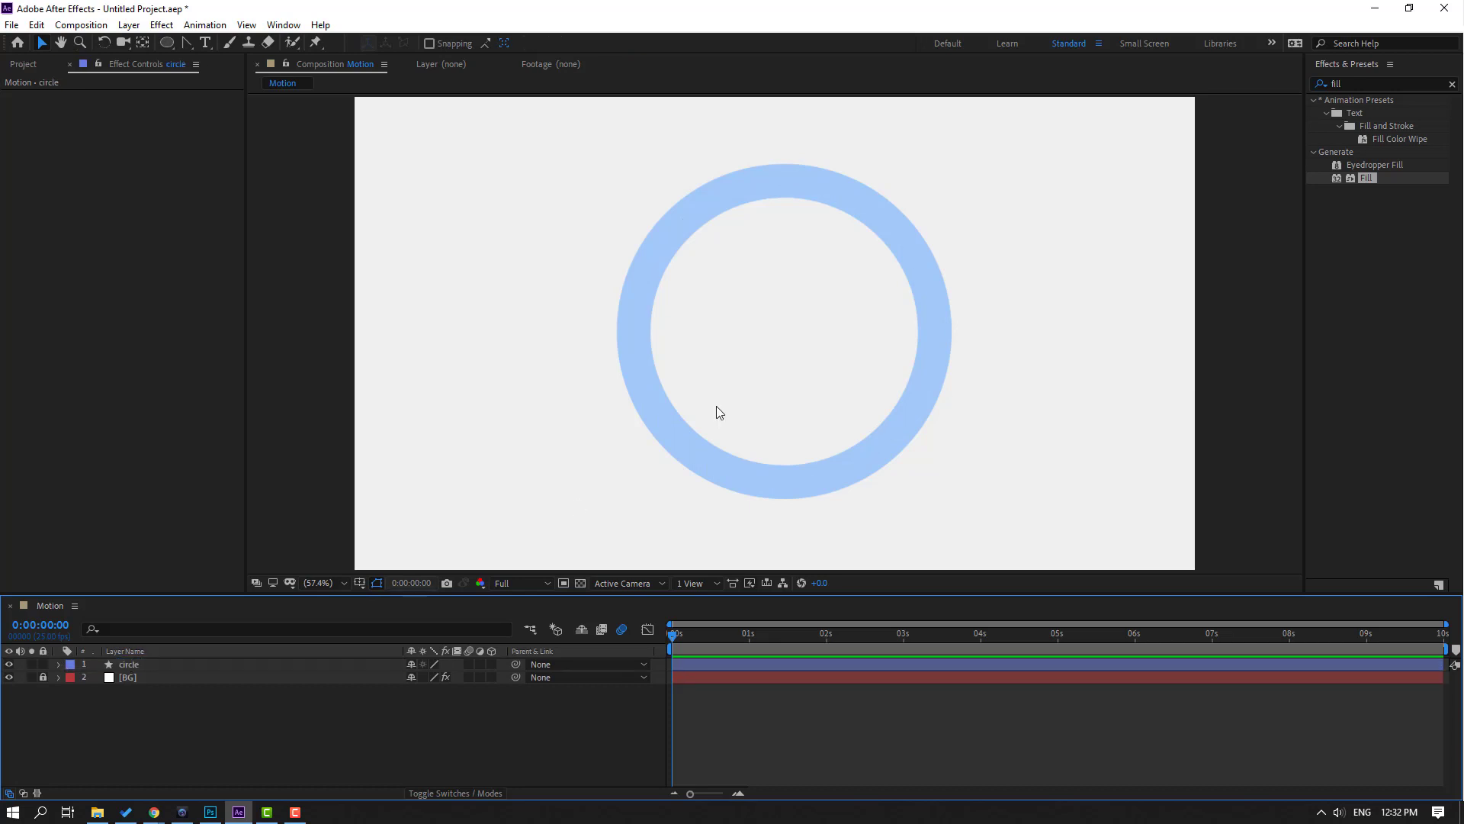
click(140, 663)
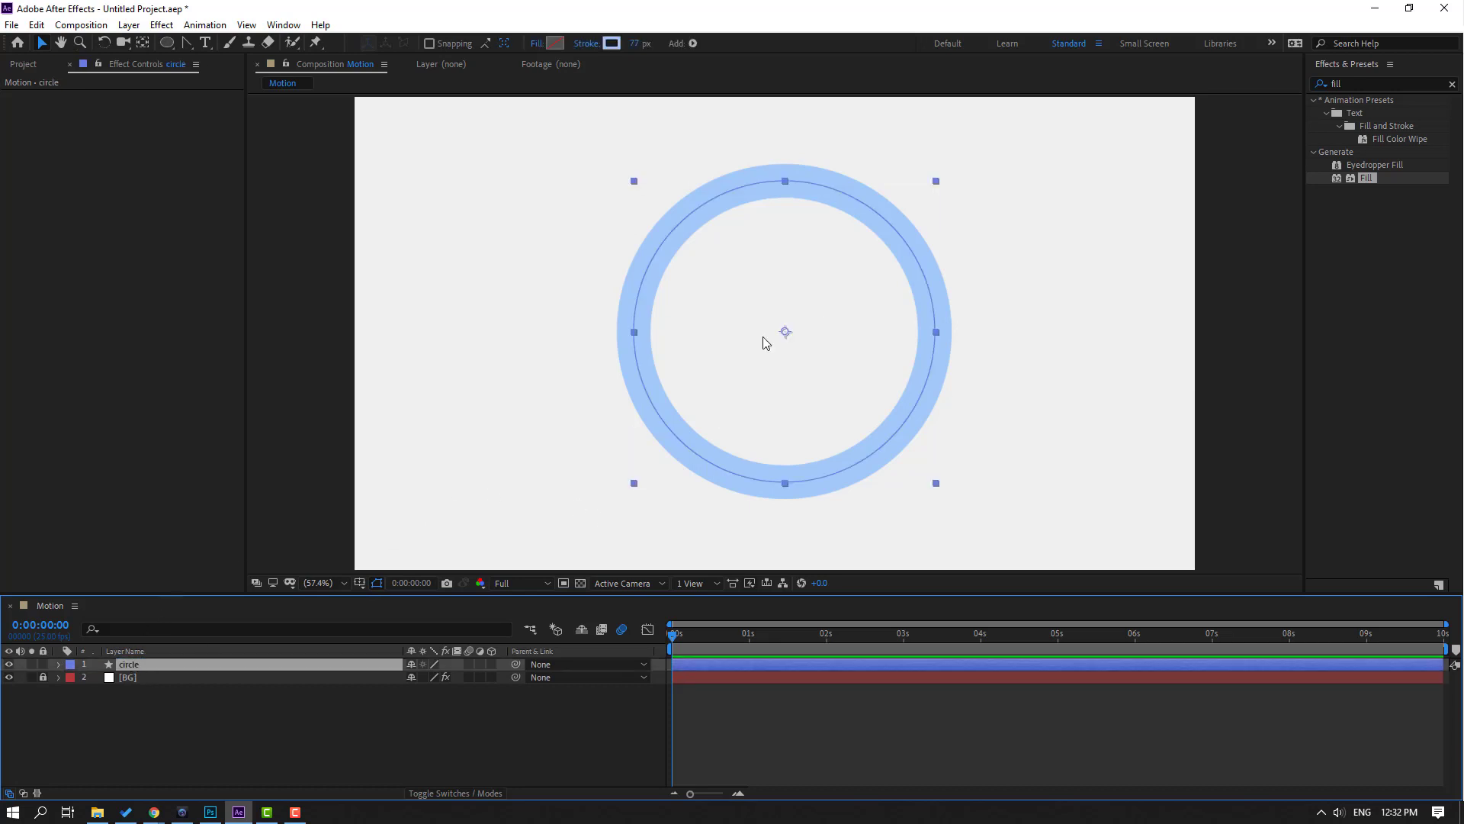
drag(787, 335, 761, 332)
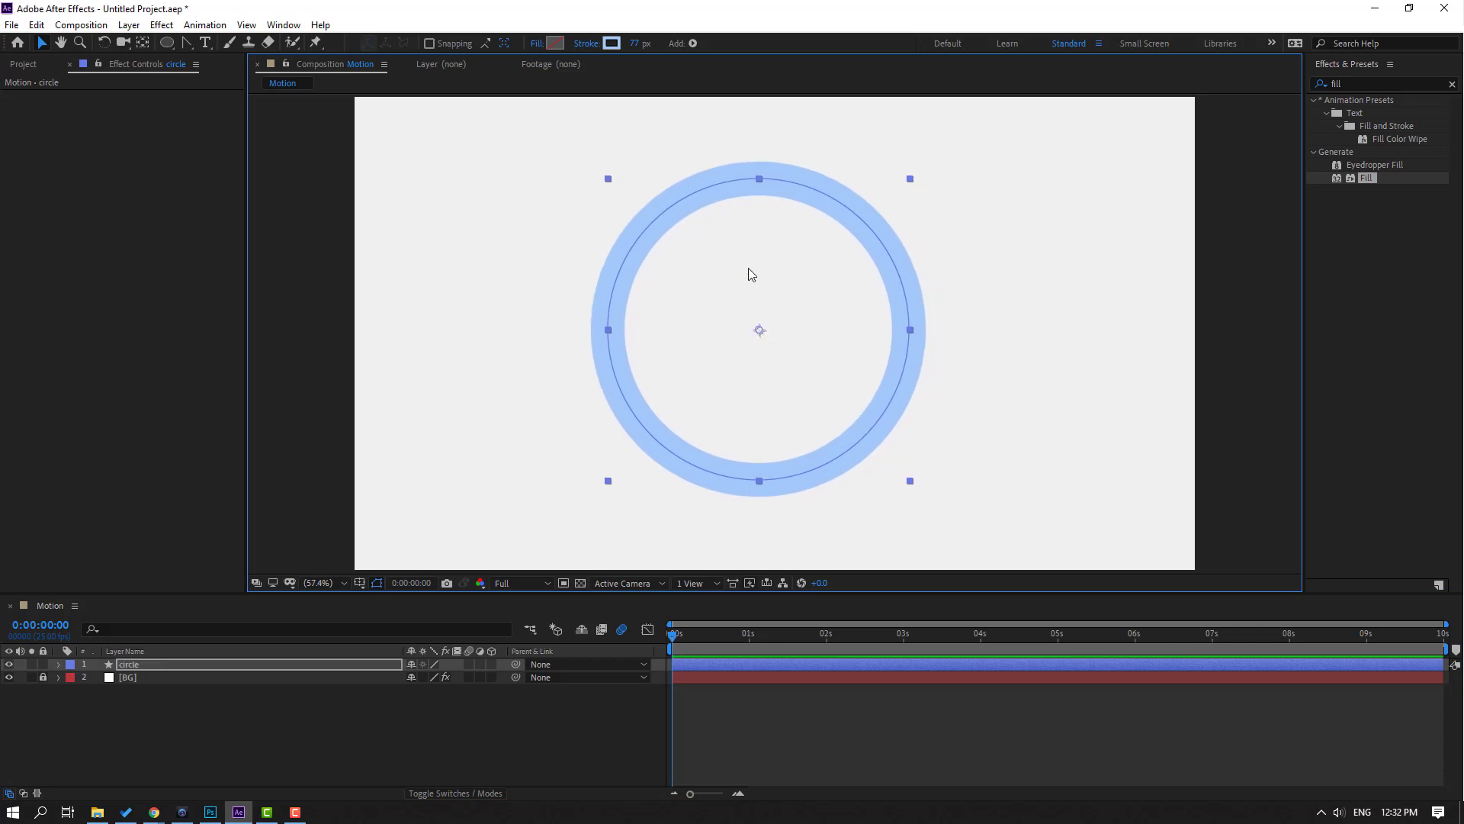
click(693, 44)
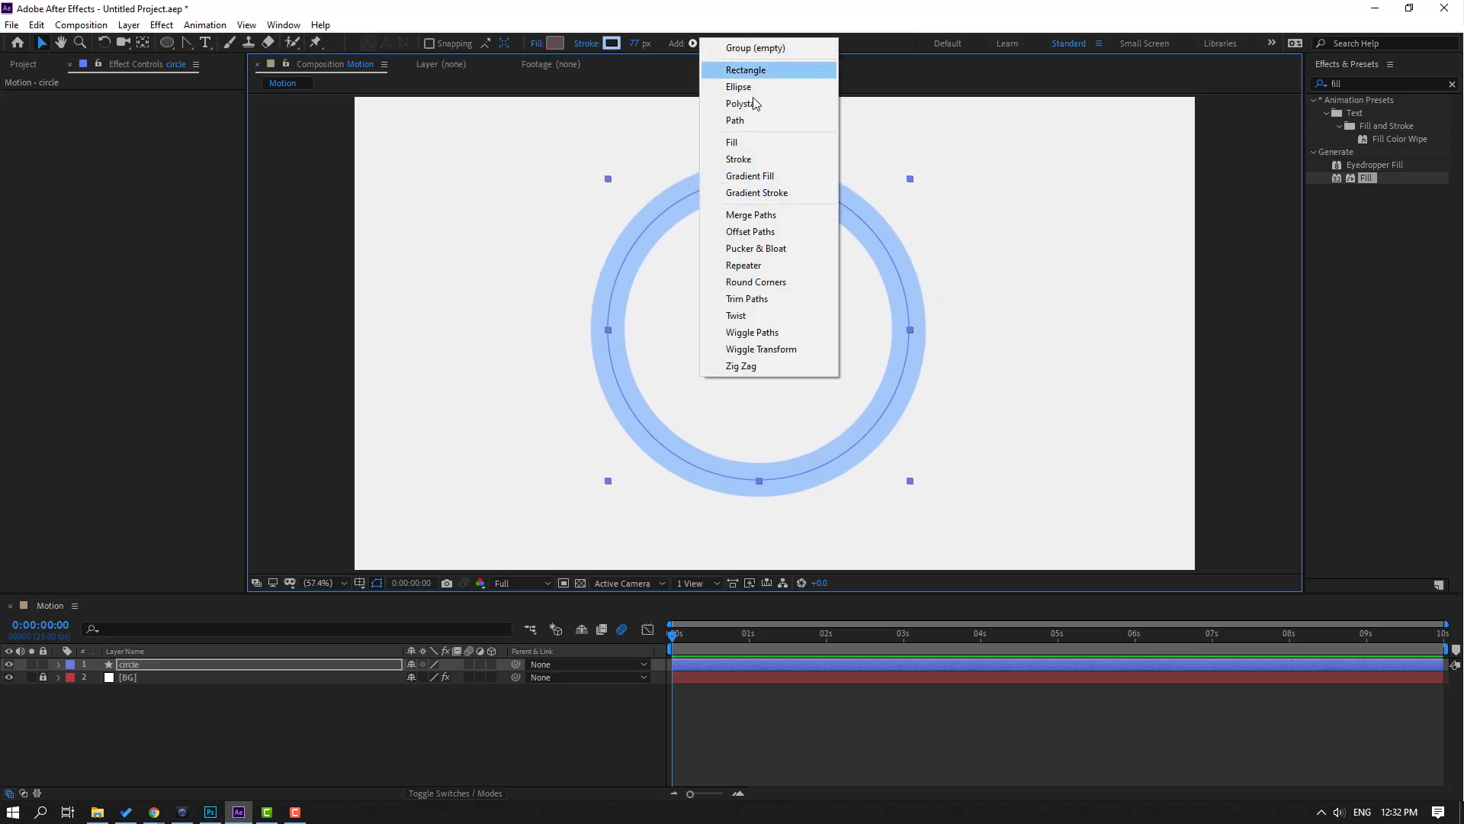
- Add Trim Paths to the circle and keyframe End from 0% to 100% at 0:00:01:01
click(750, 299)
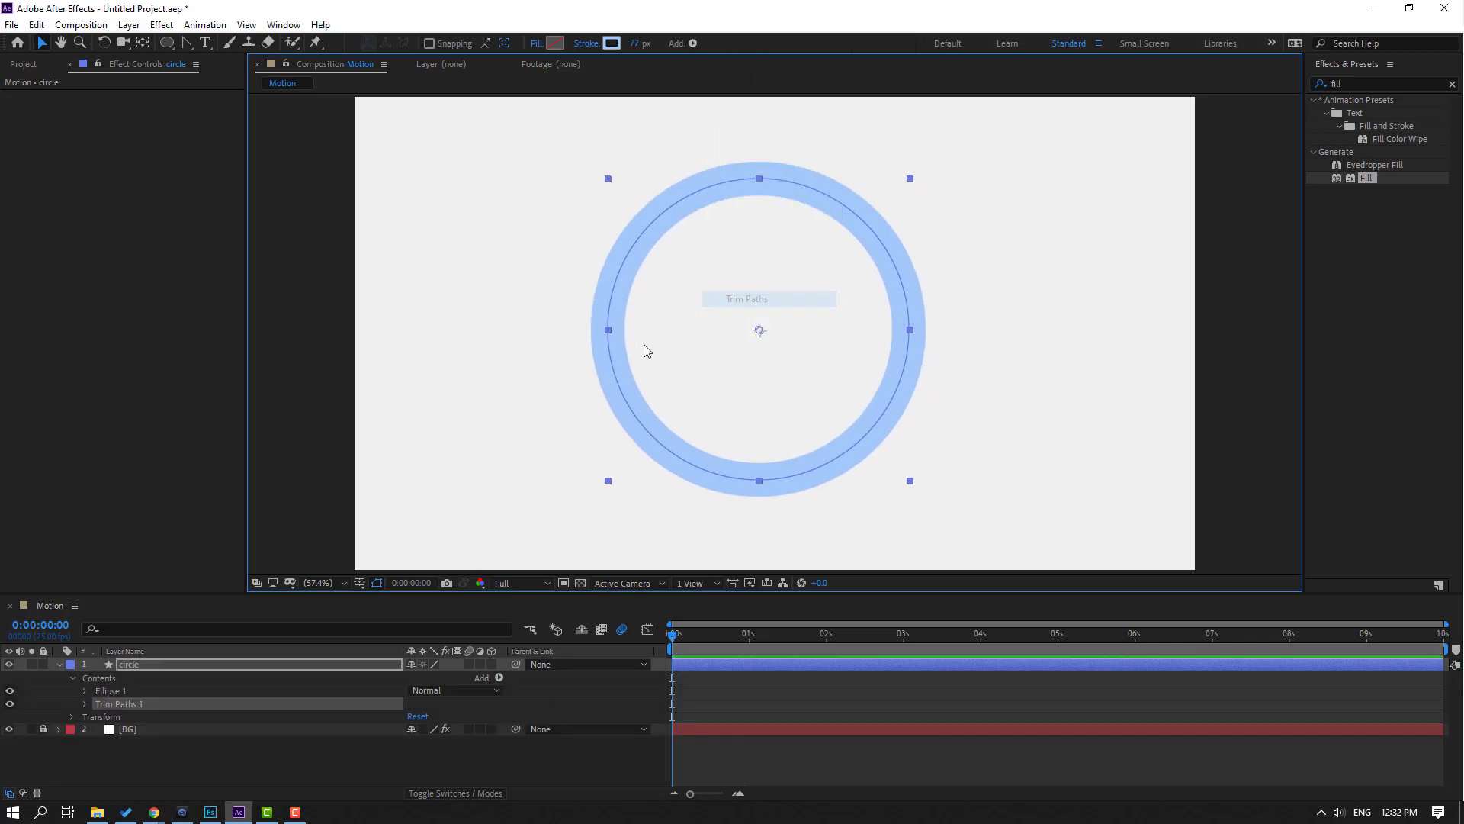
click(83, 706)
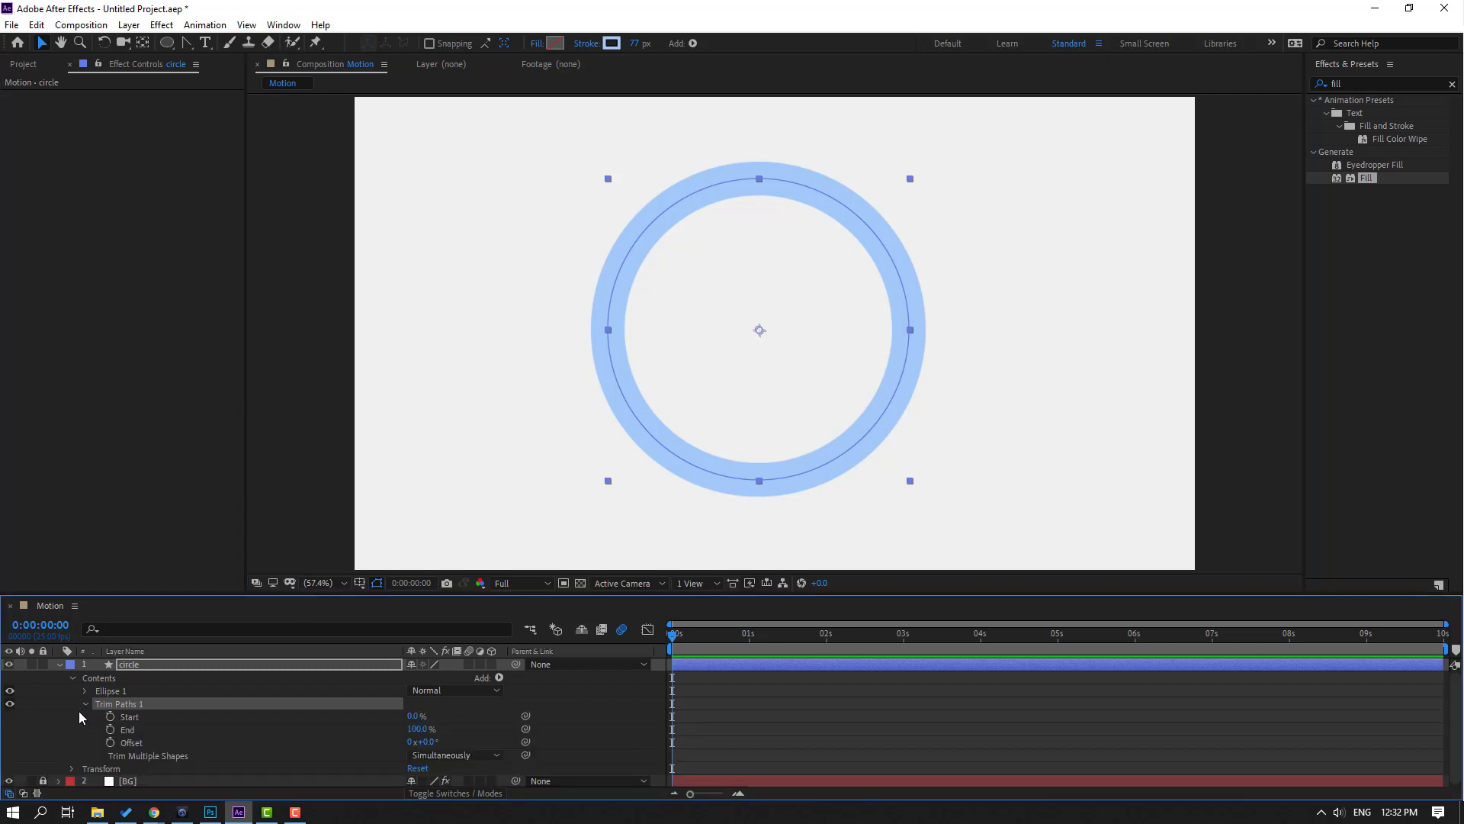
click(140, 730)
click(416, 729)
text(0)
key(Return)
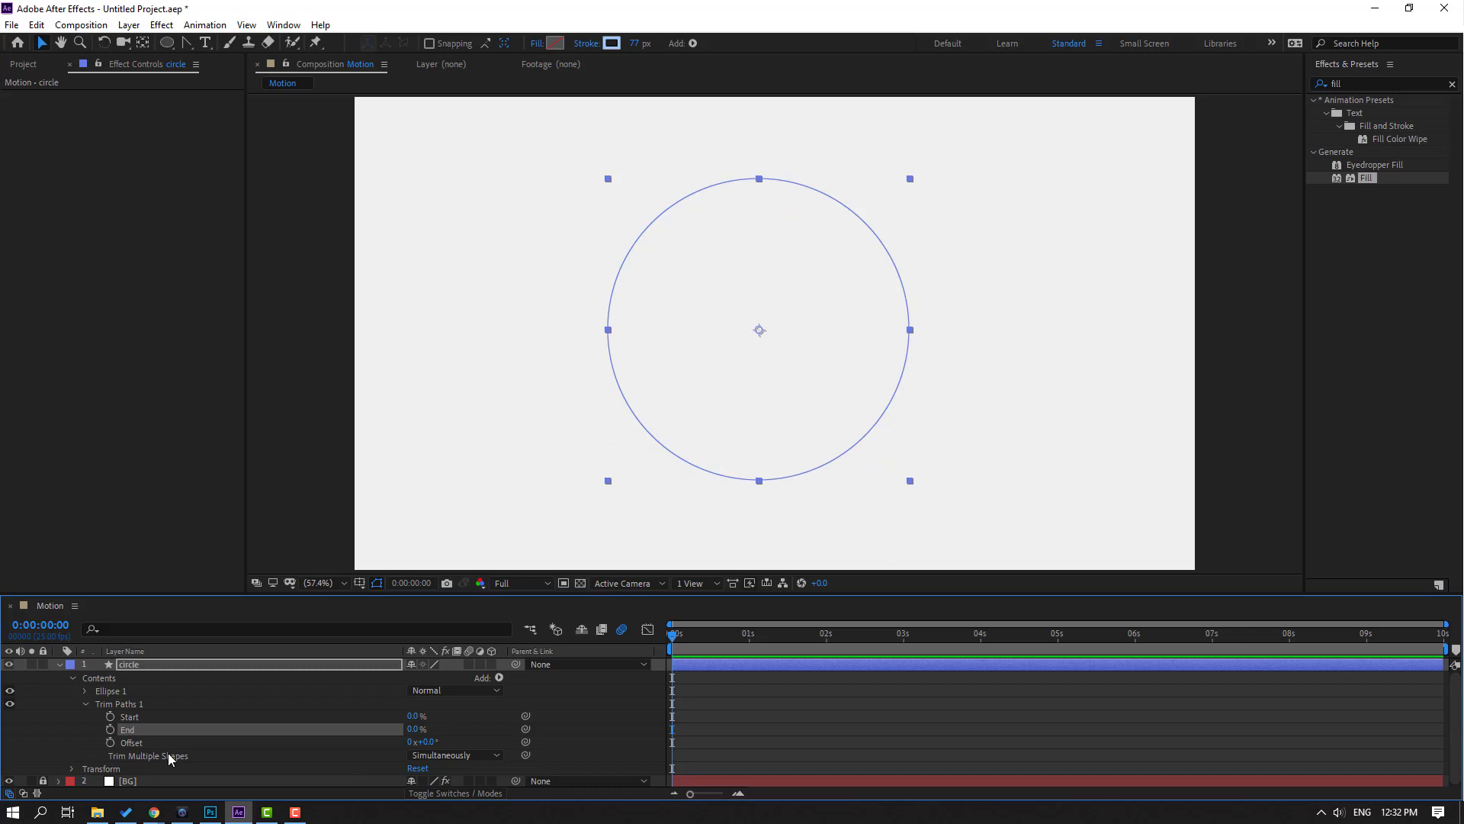
click(111, 729)
drag(693, 649, 752, 645)
click(411, 730)
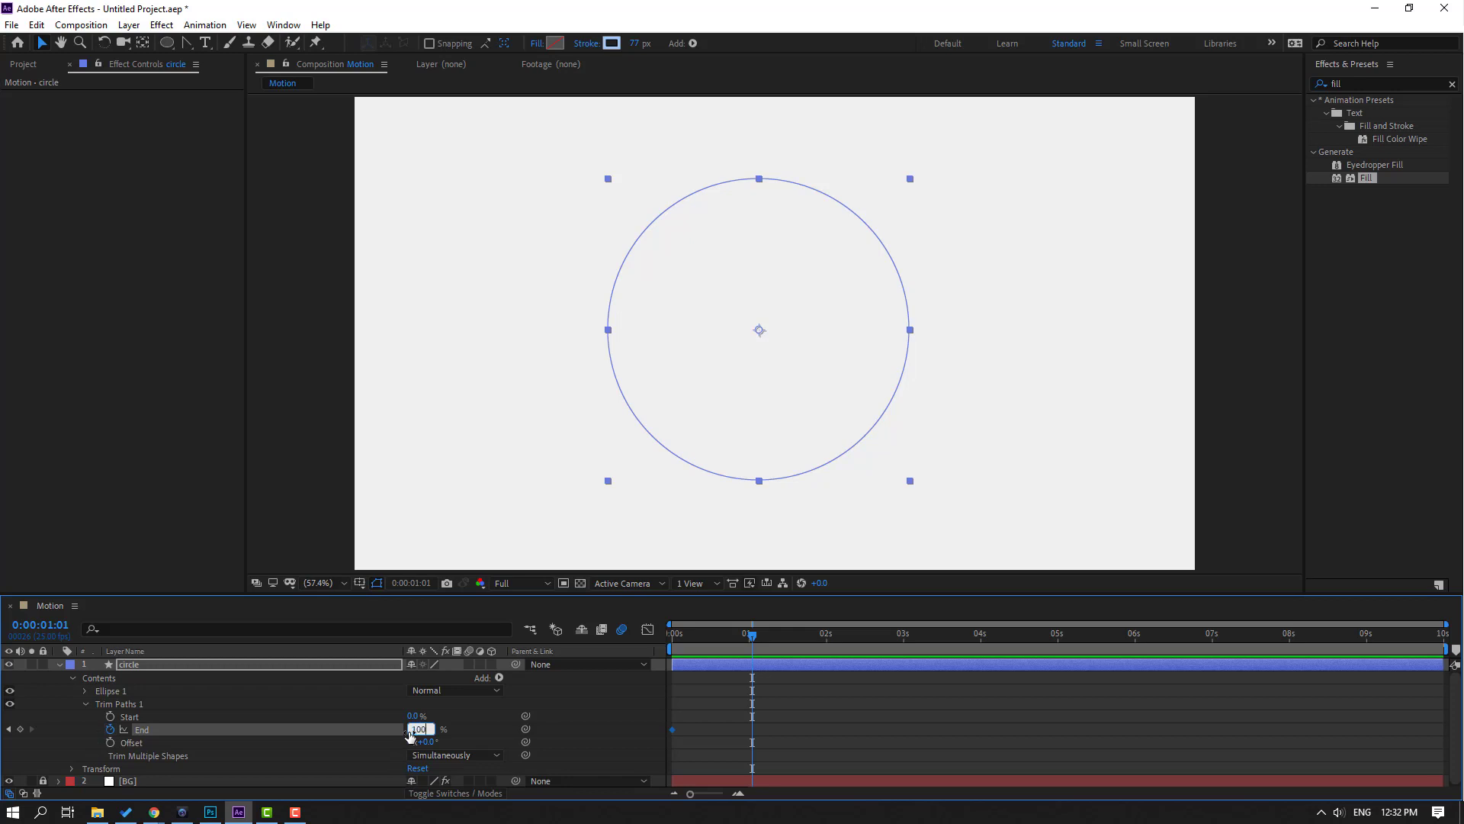
key(Return)
click(845, 730)
key(space)
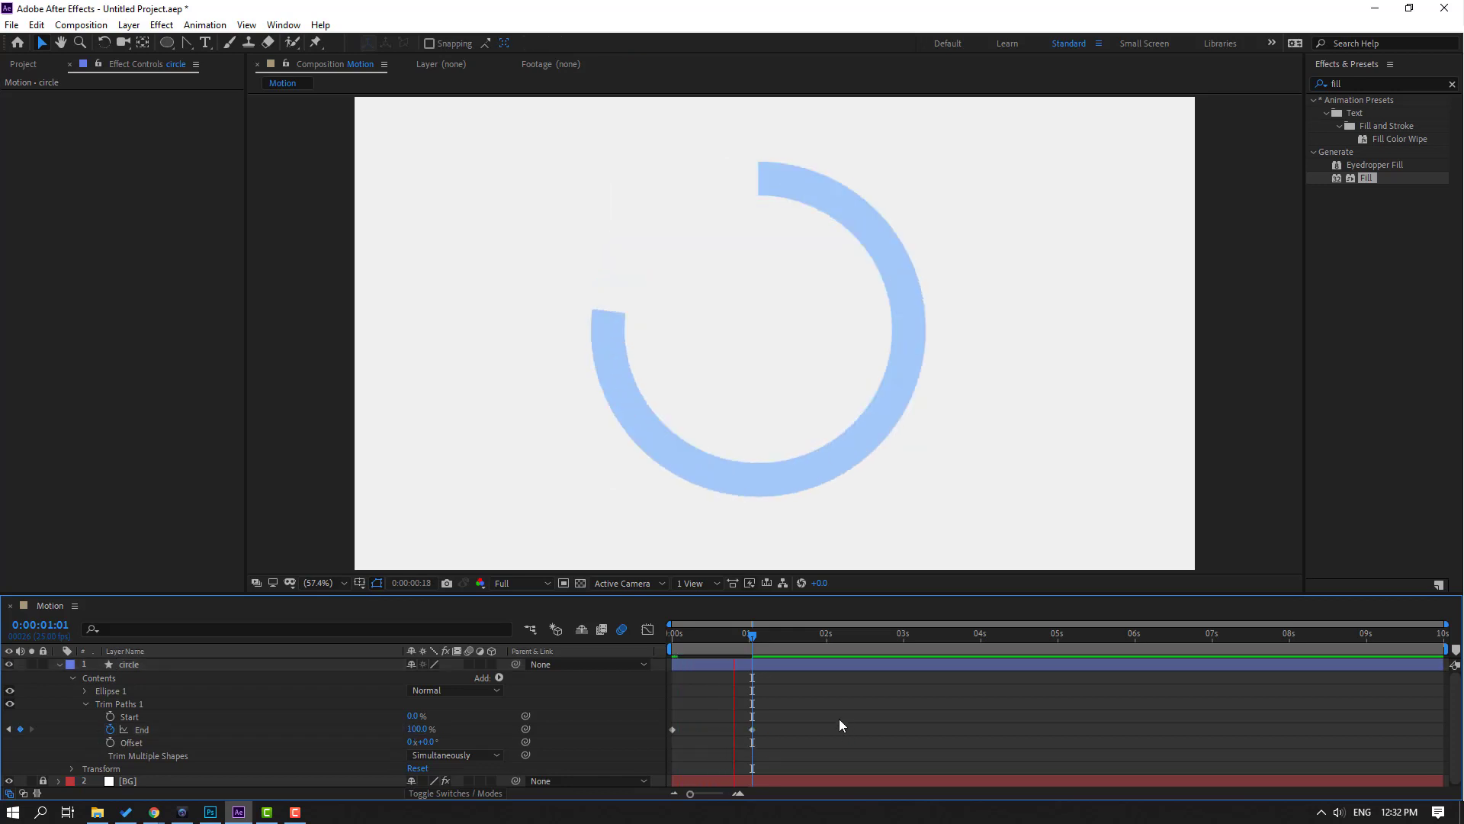
key(space)
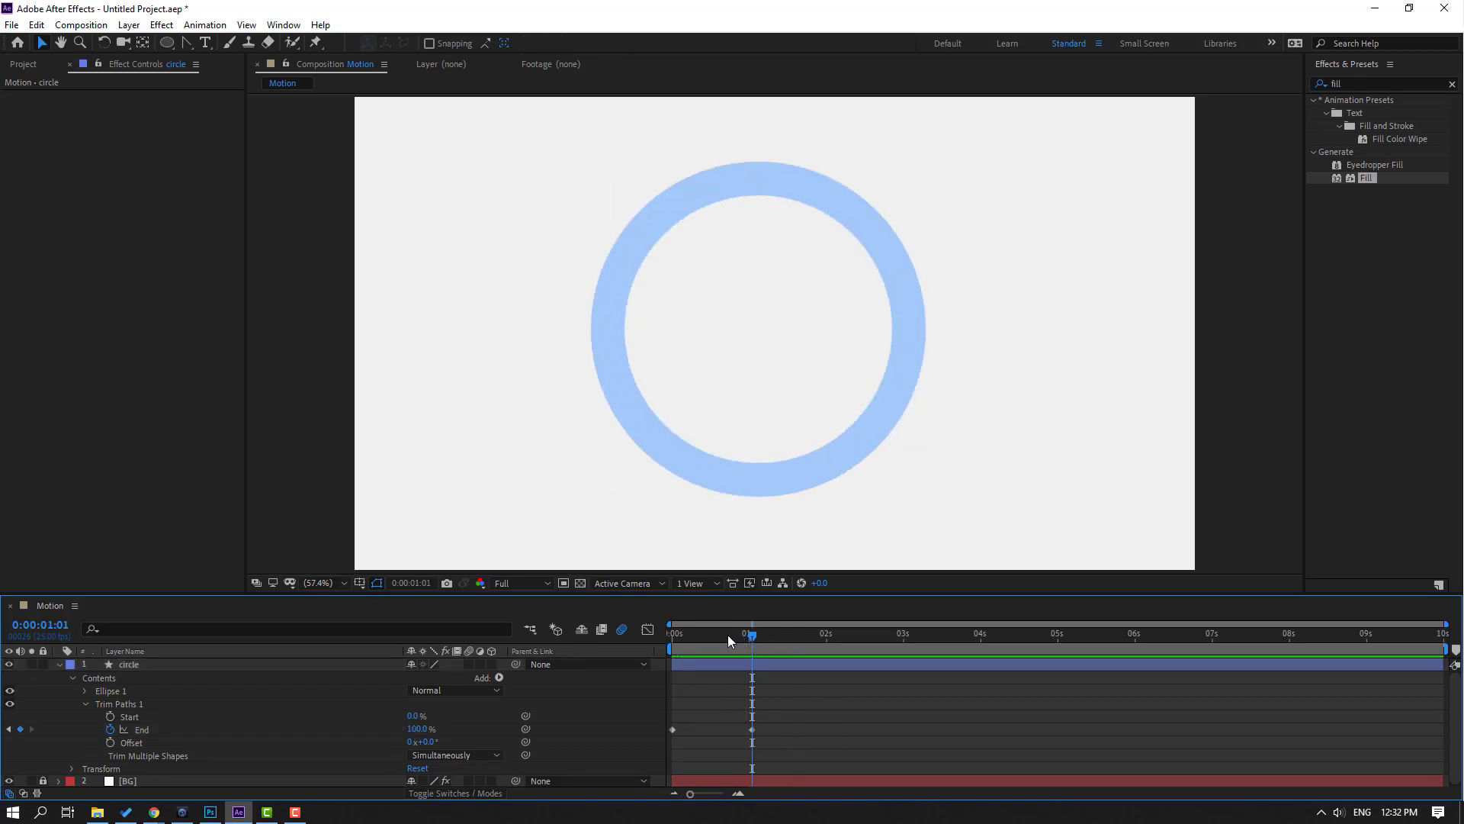
- Keyframe Start from 0% near frame 15 to 100% at 0:00:01:13, then preview
drag(734, 635, 720, 635)
click(258, 755)
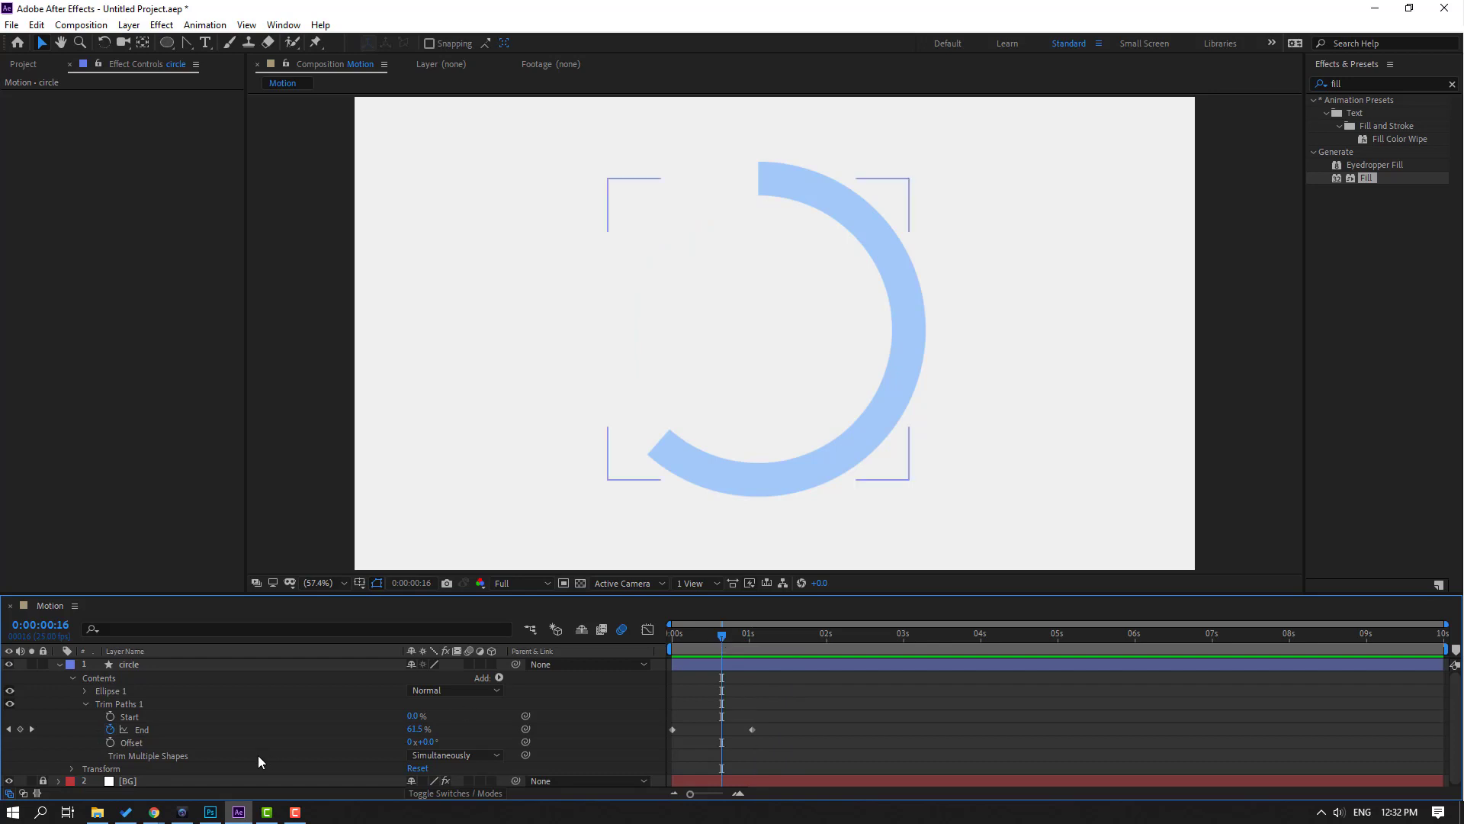
click(111, 717)
drag(730, 643, 790, 643)
click(431, 716)
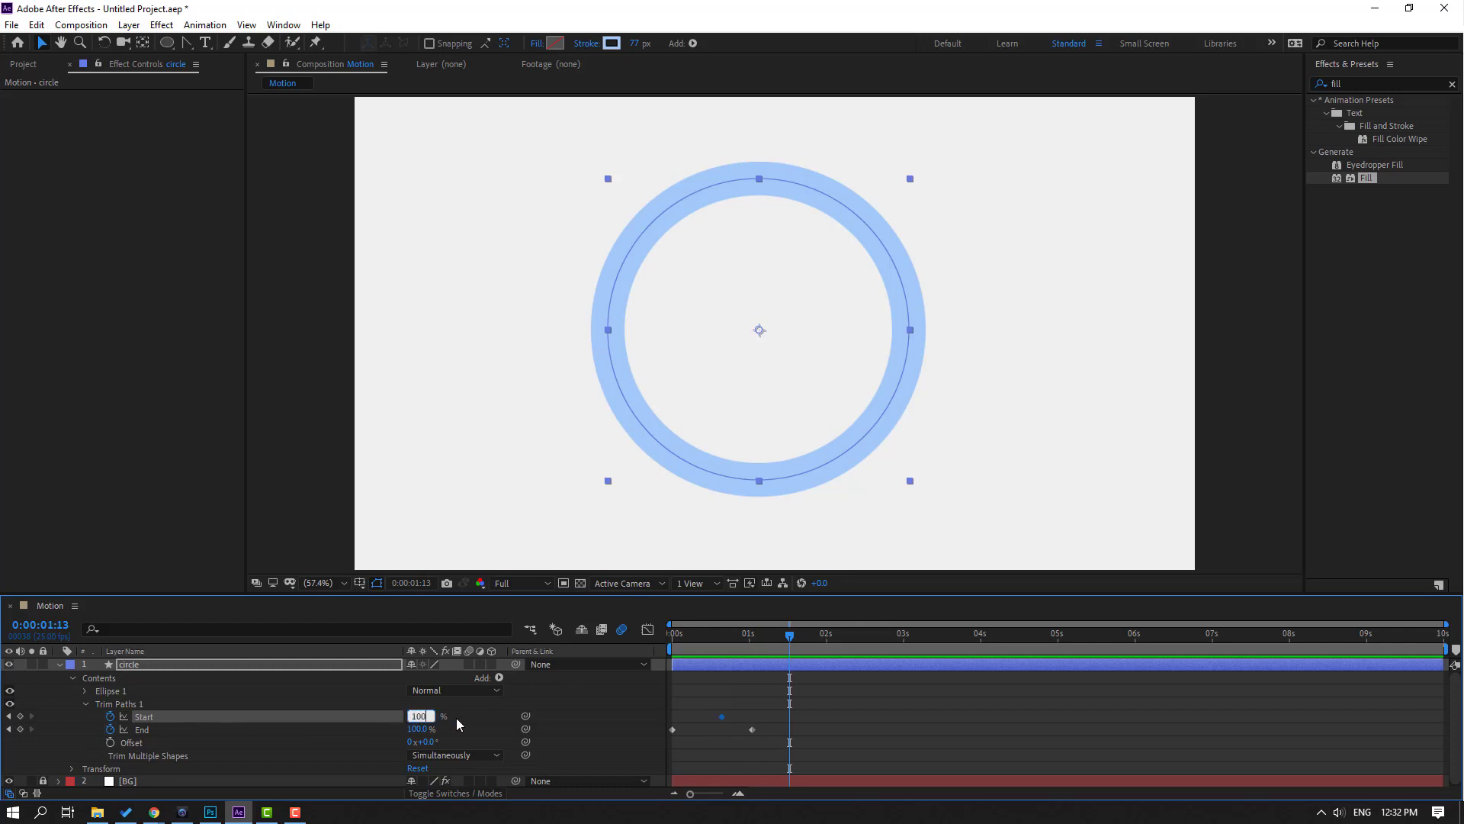
key(Return)
key(space)
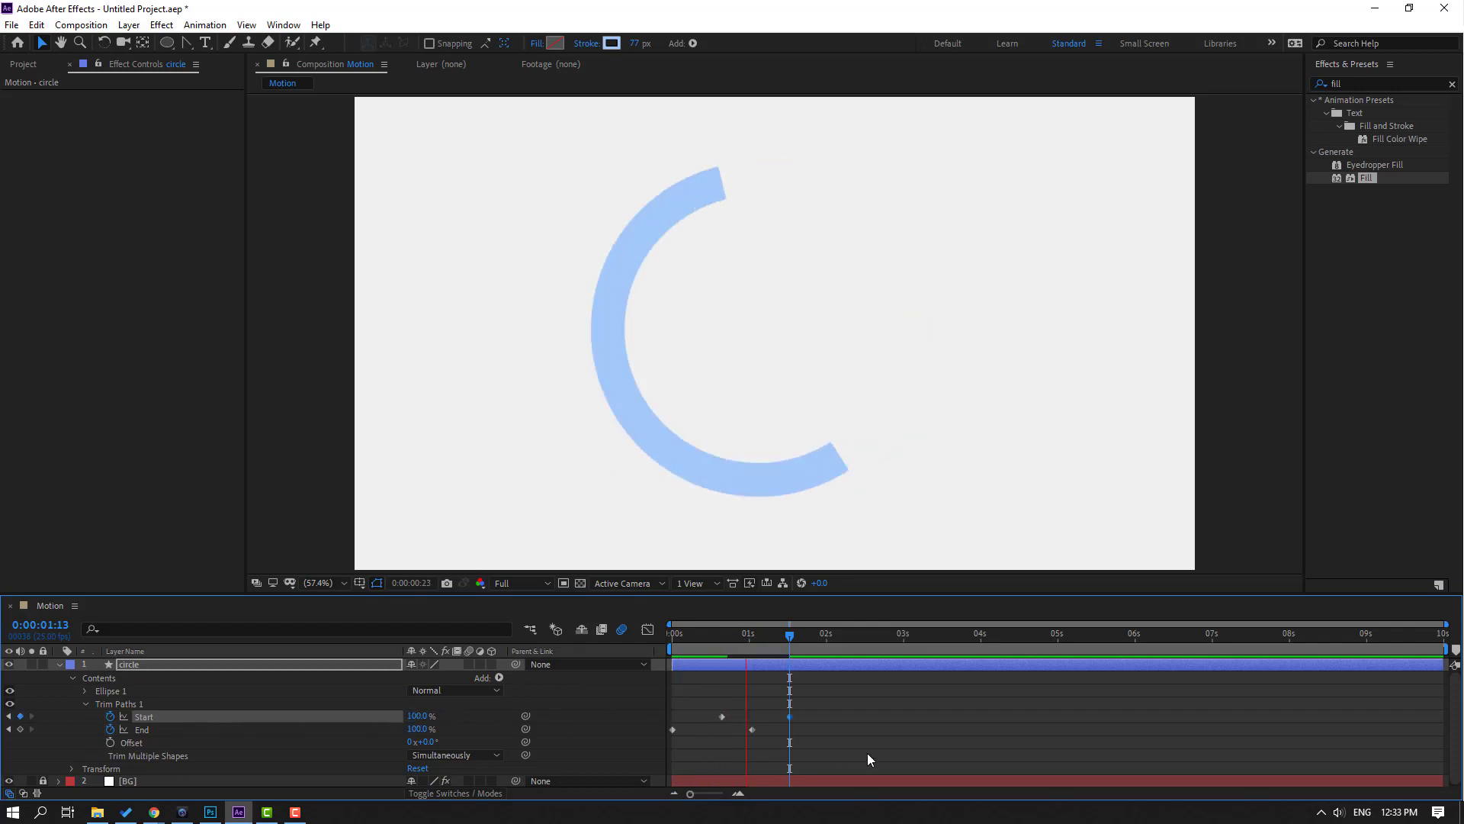
key(space)
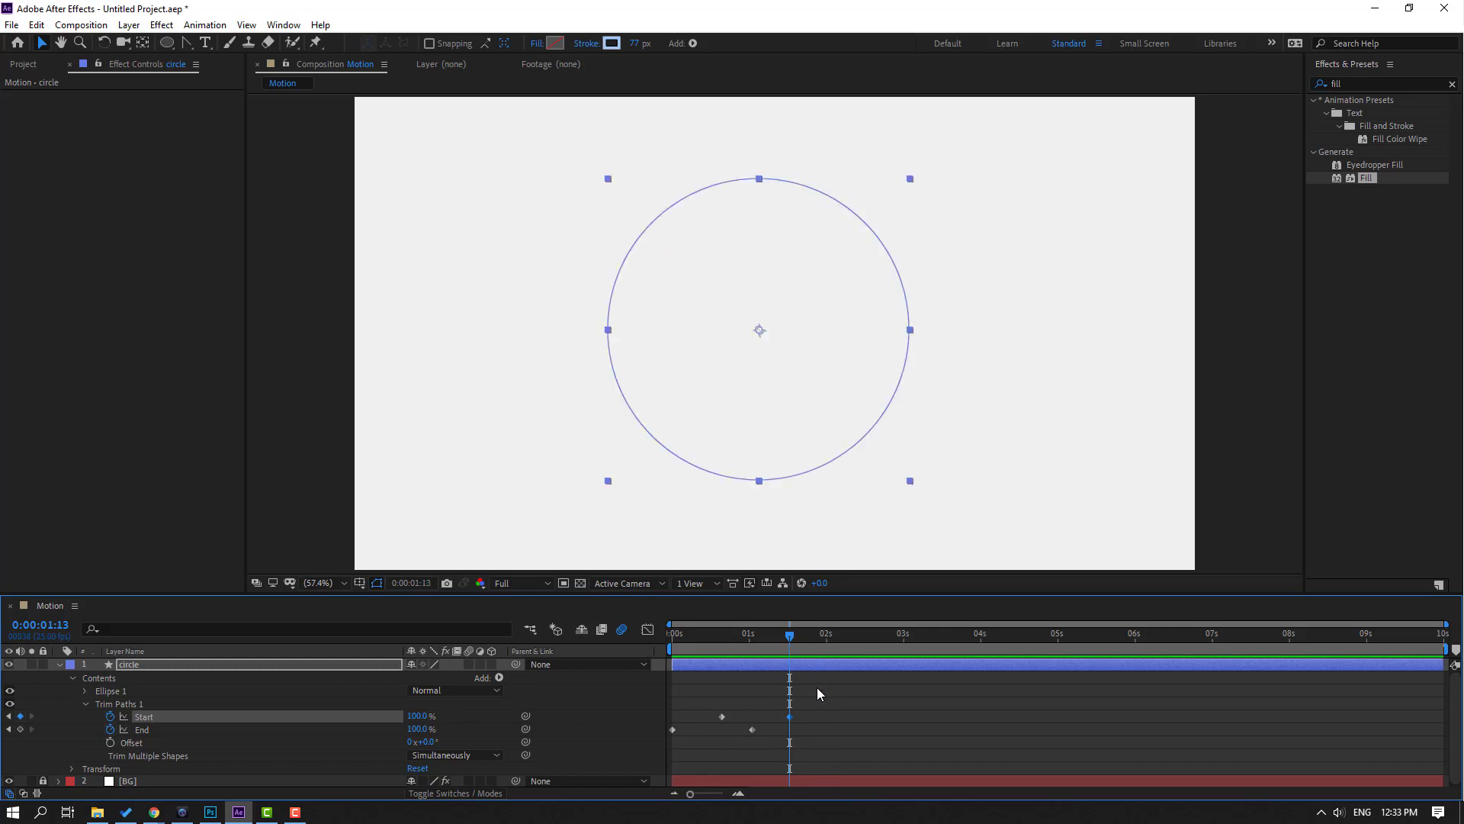
click(719, 640)
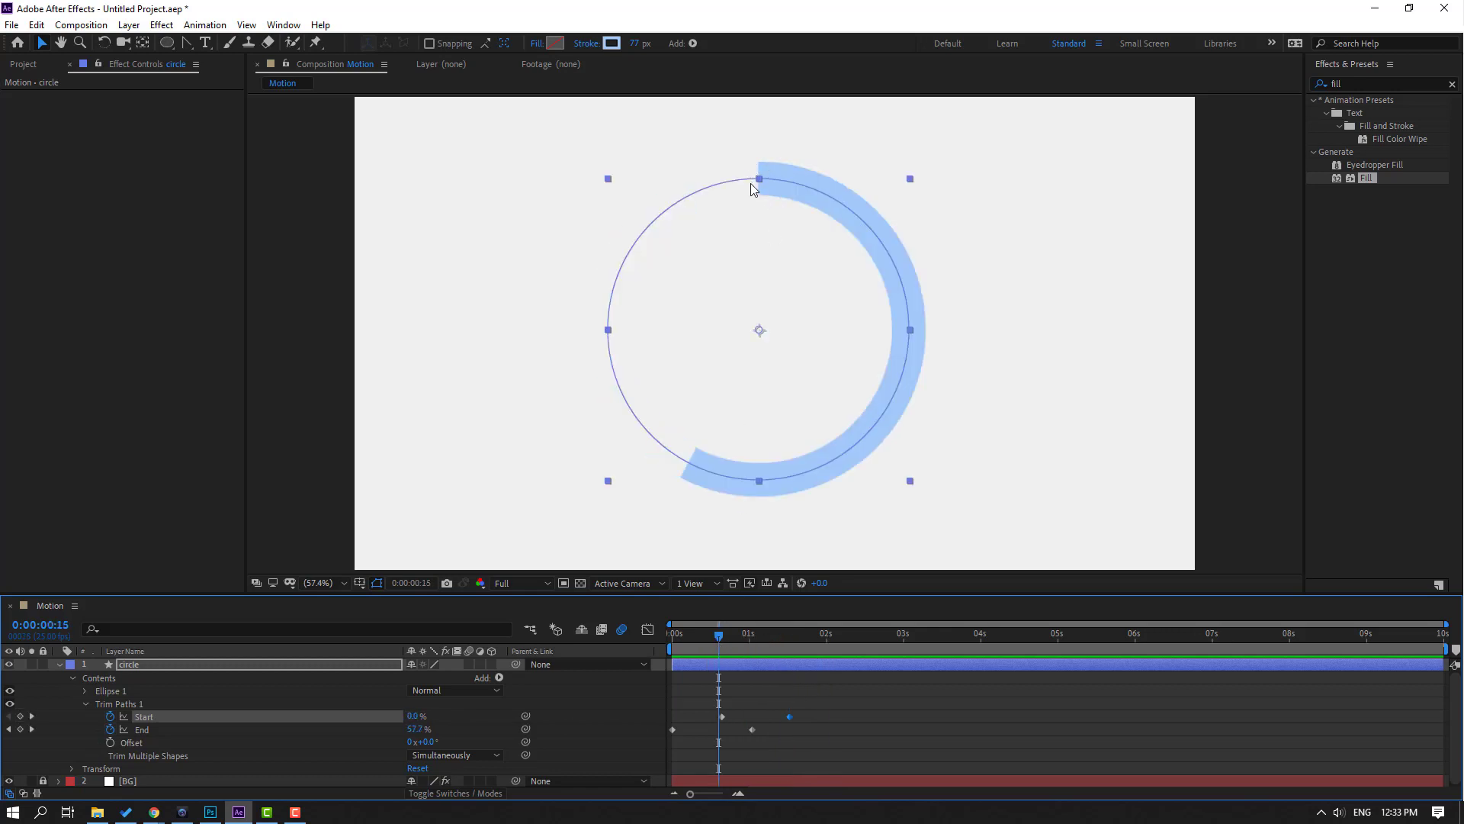
- Set the ring's Stroke 1 Line Cap to Round Cap
click(85, 691)
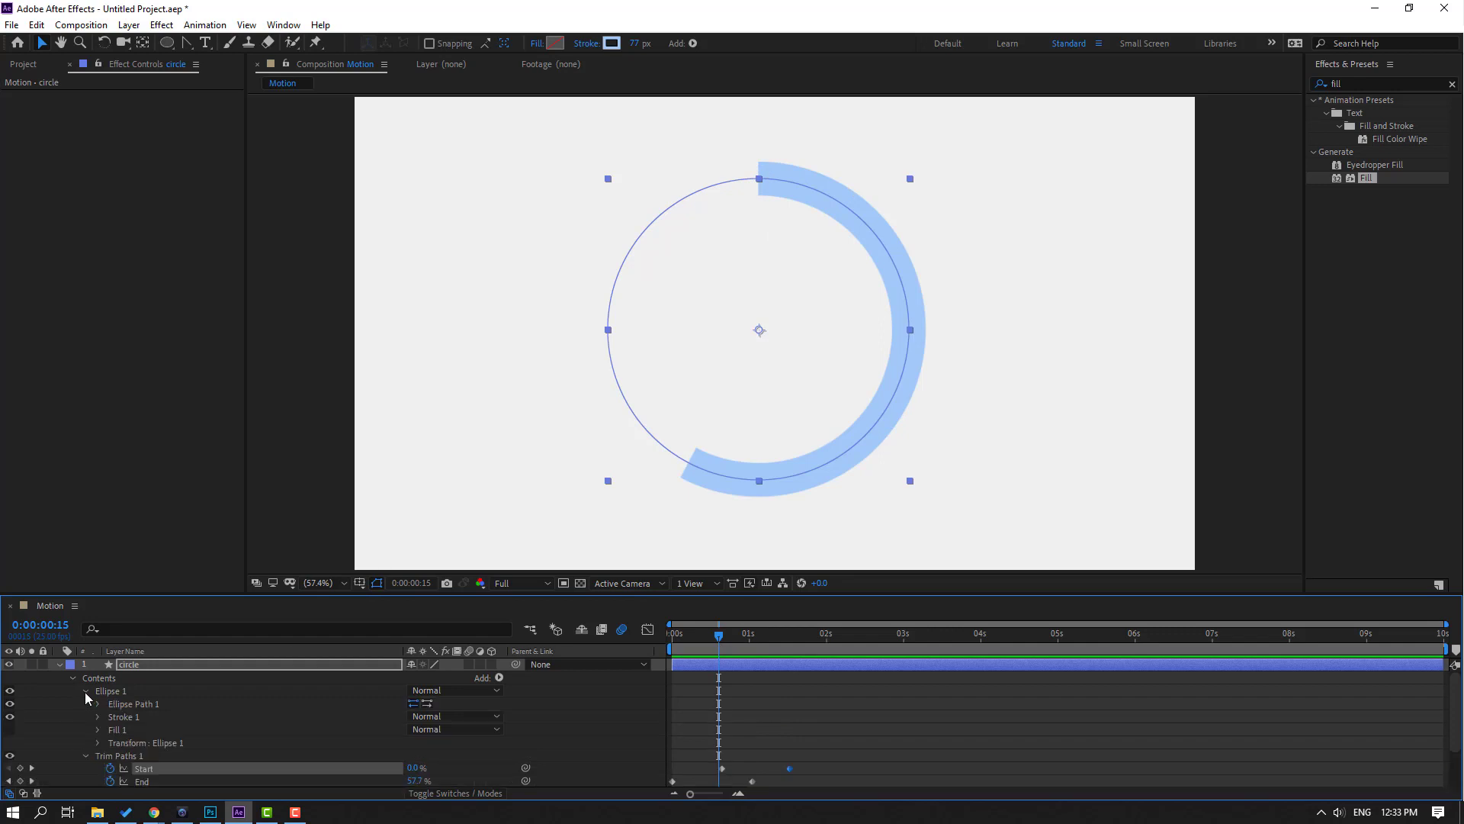
click(97, 717)
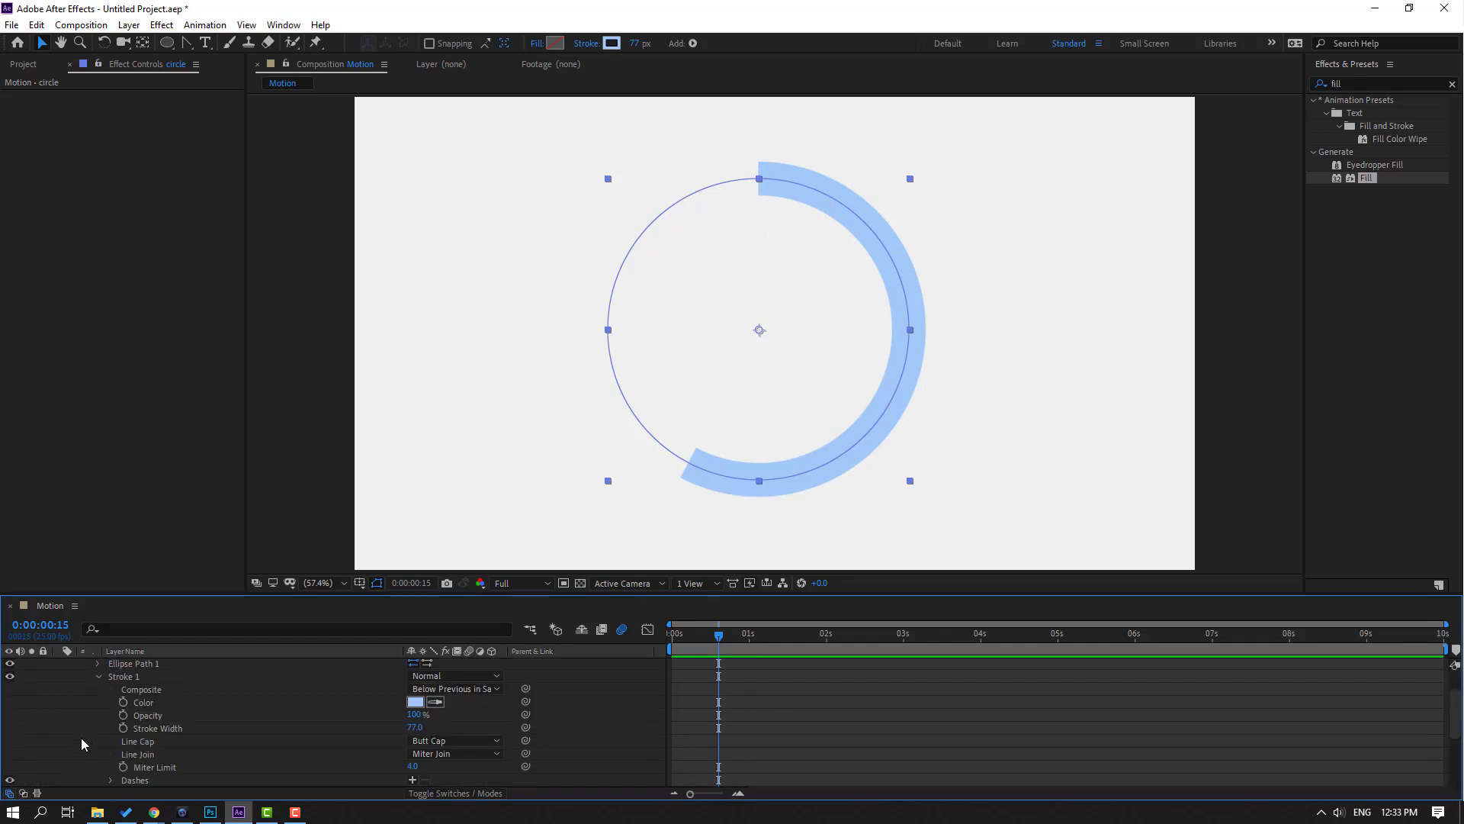
click(429, 741)
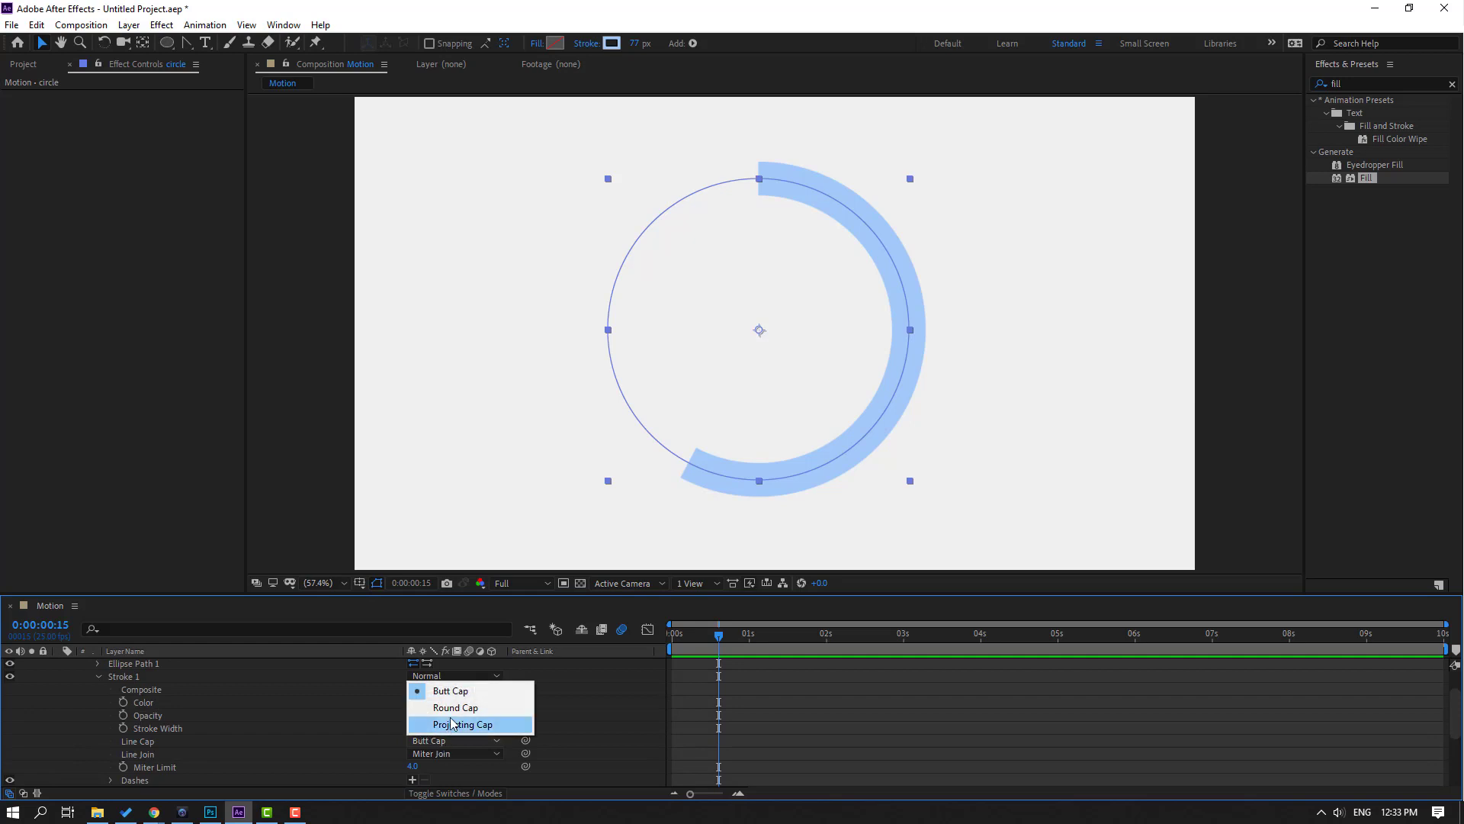
click(464, 708)
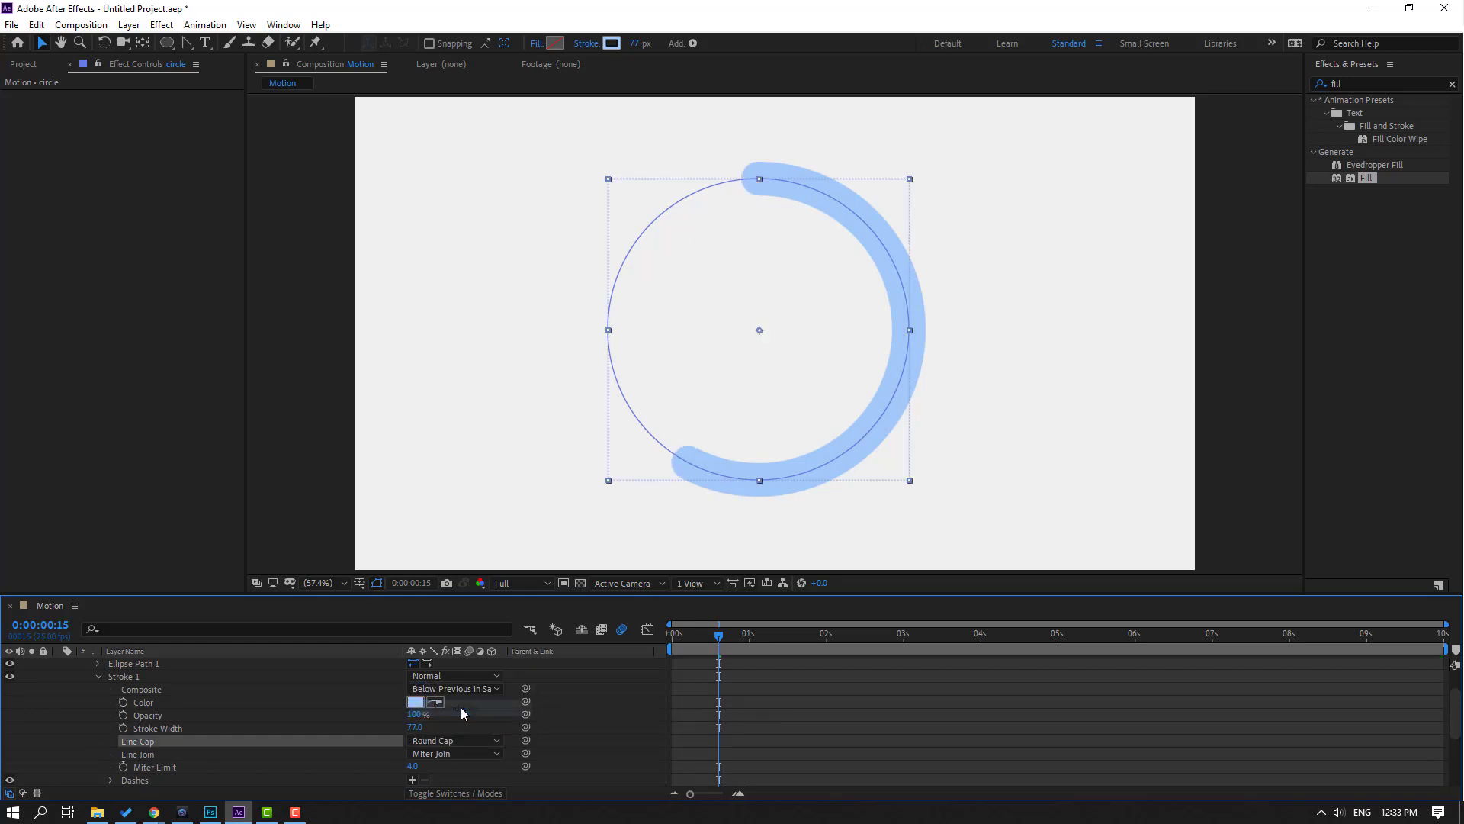
click(927, 709)
scroll(671, 715, up, 1)
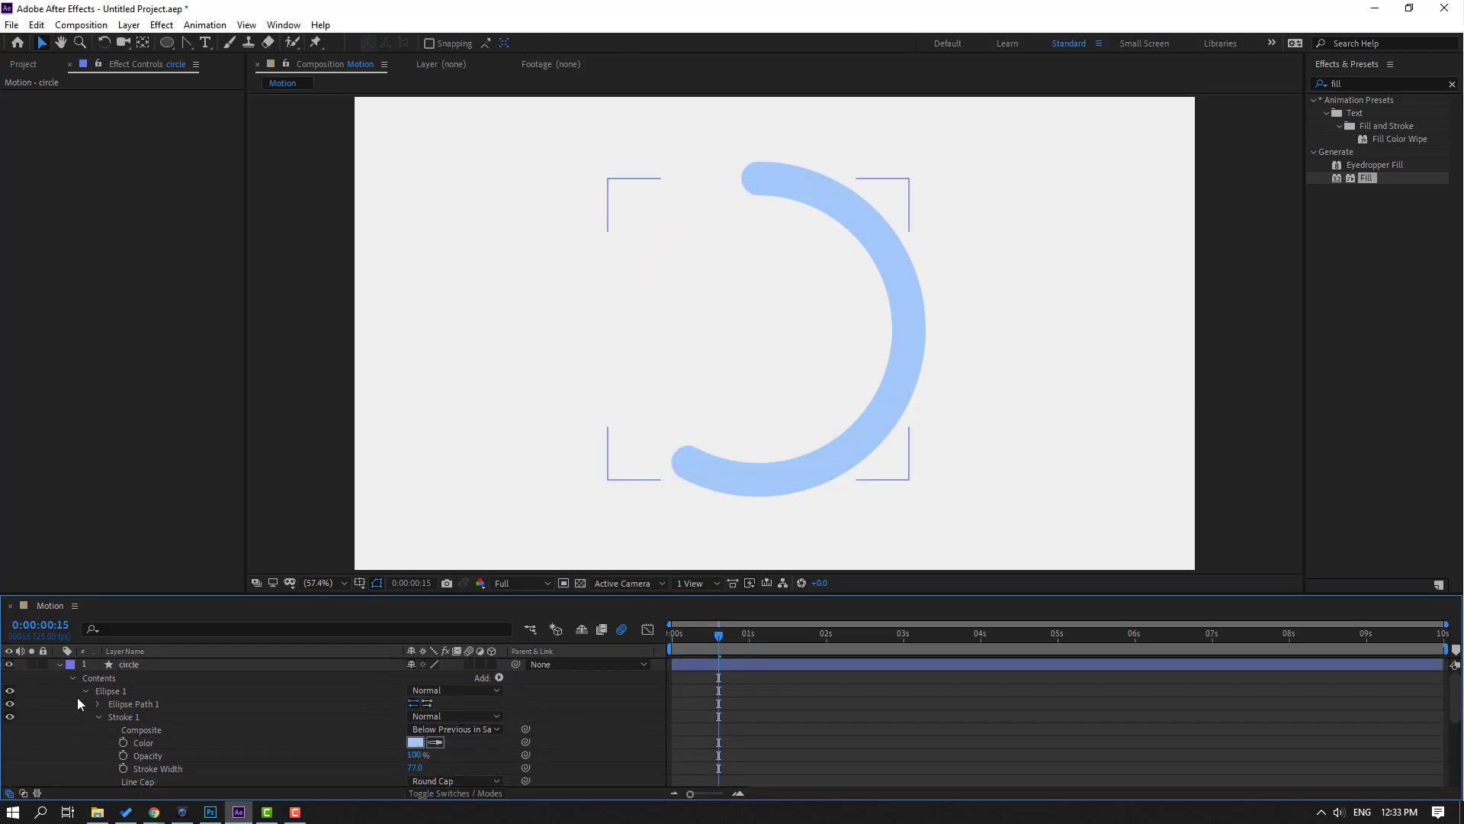
- Apply Easy Ease to all Start and End trim keyframes
click(85, 691)
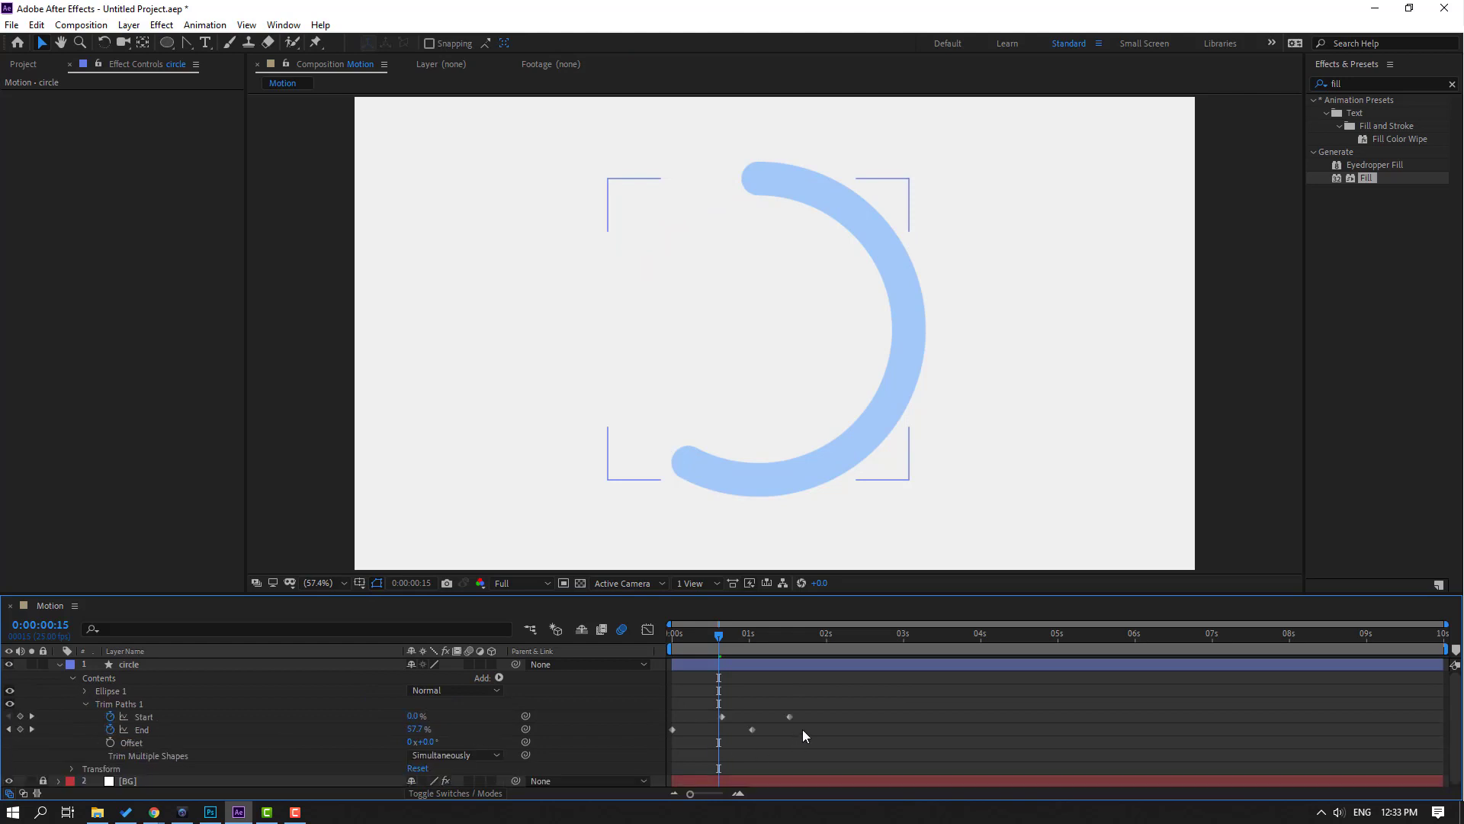
drag(788, 724, 674, 730)
right_click(673, 730)
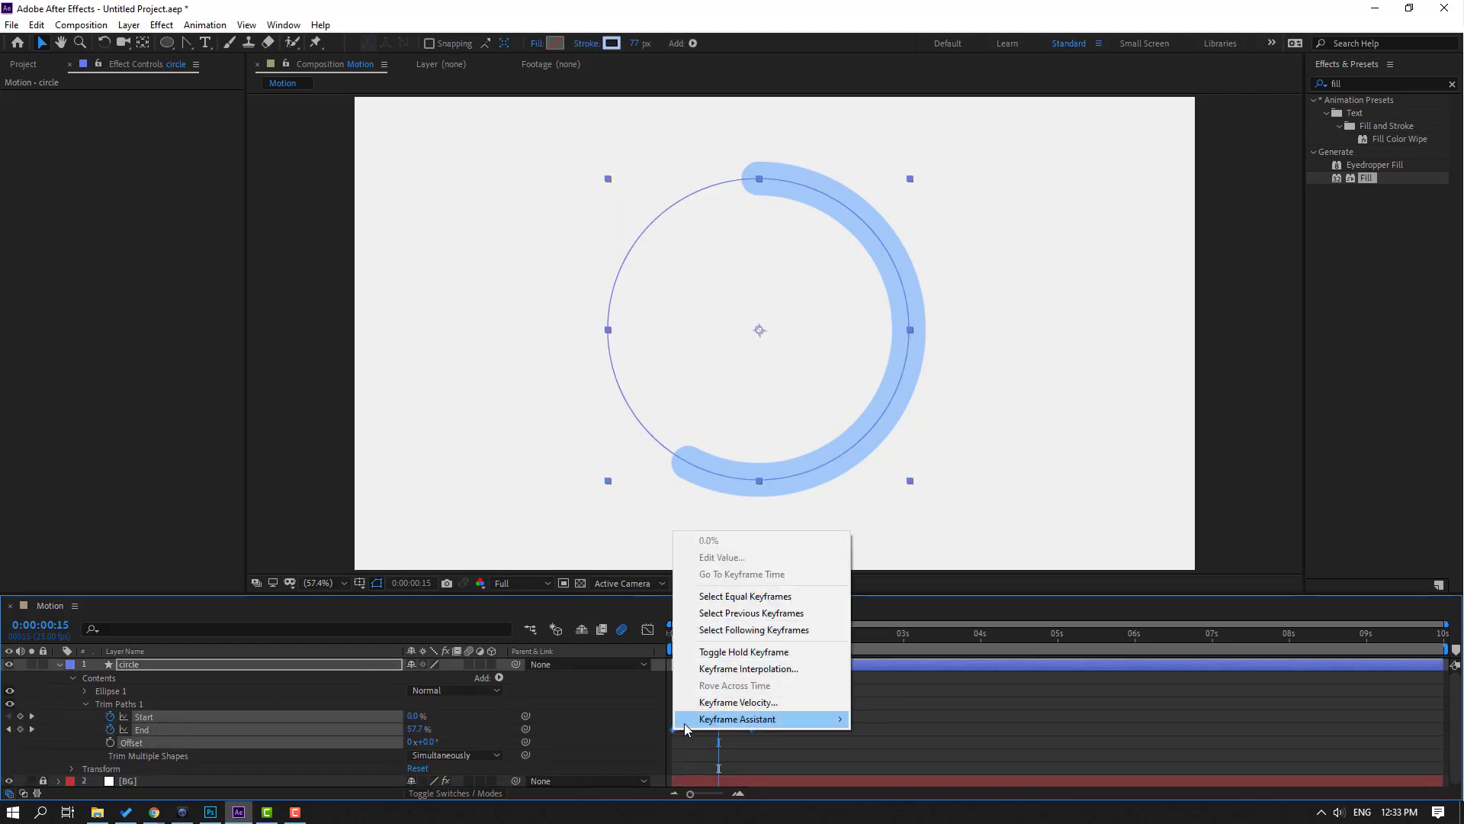
mouse_move(801, 719)
click(881, 618)
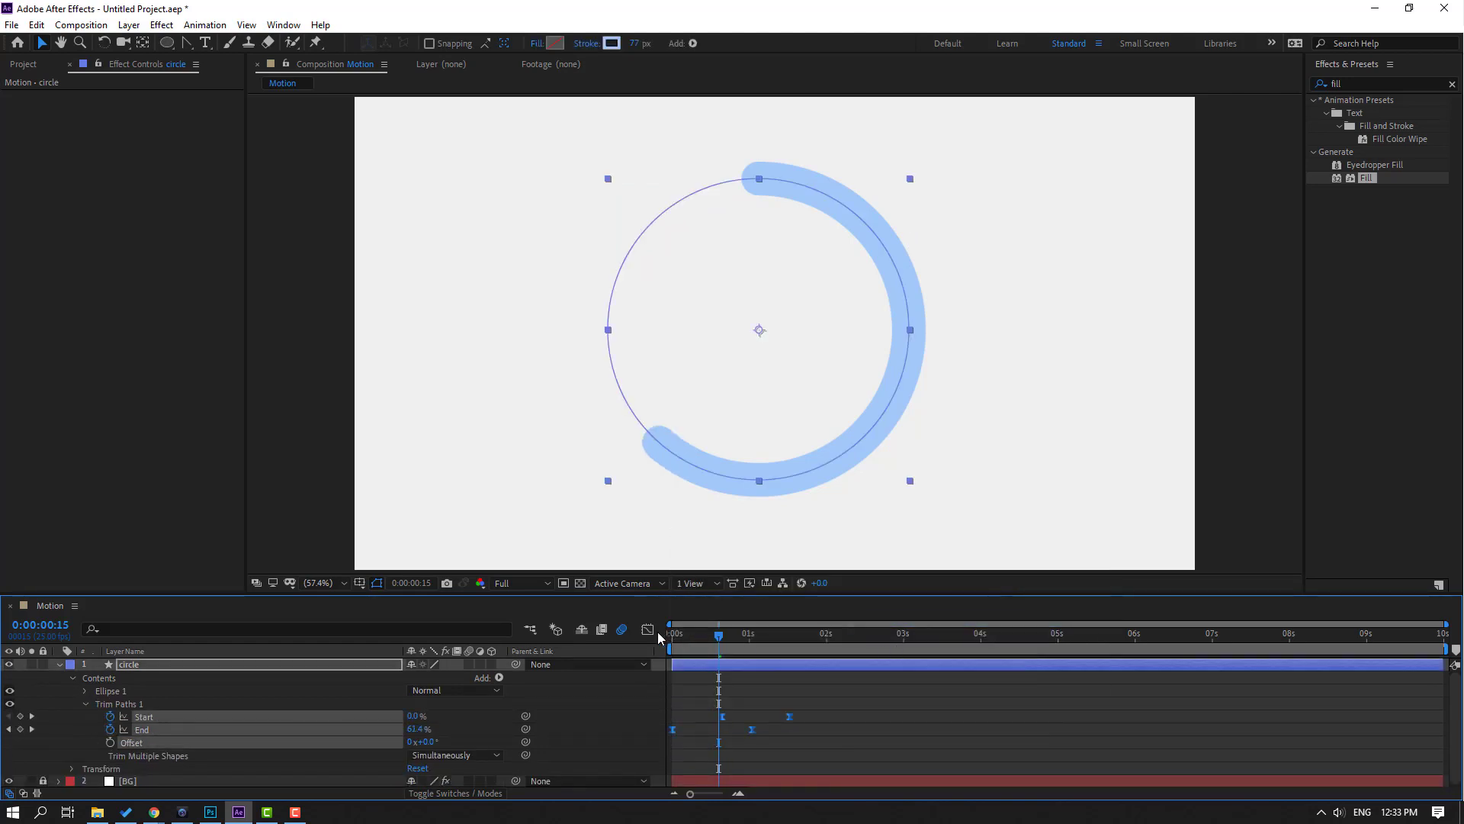
- In the Graph Editor, drag the End keyframe influence for a sharper speed peak
click(653, 631)
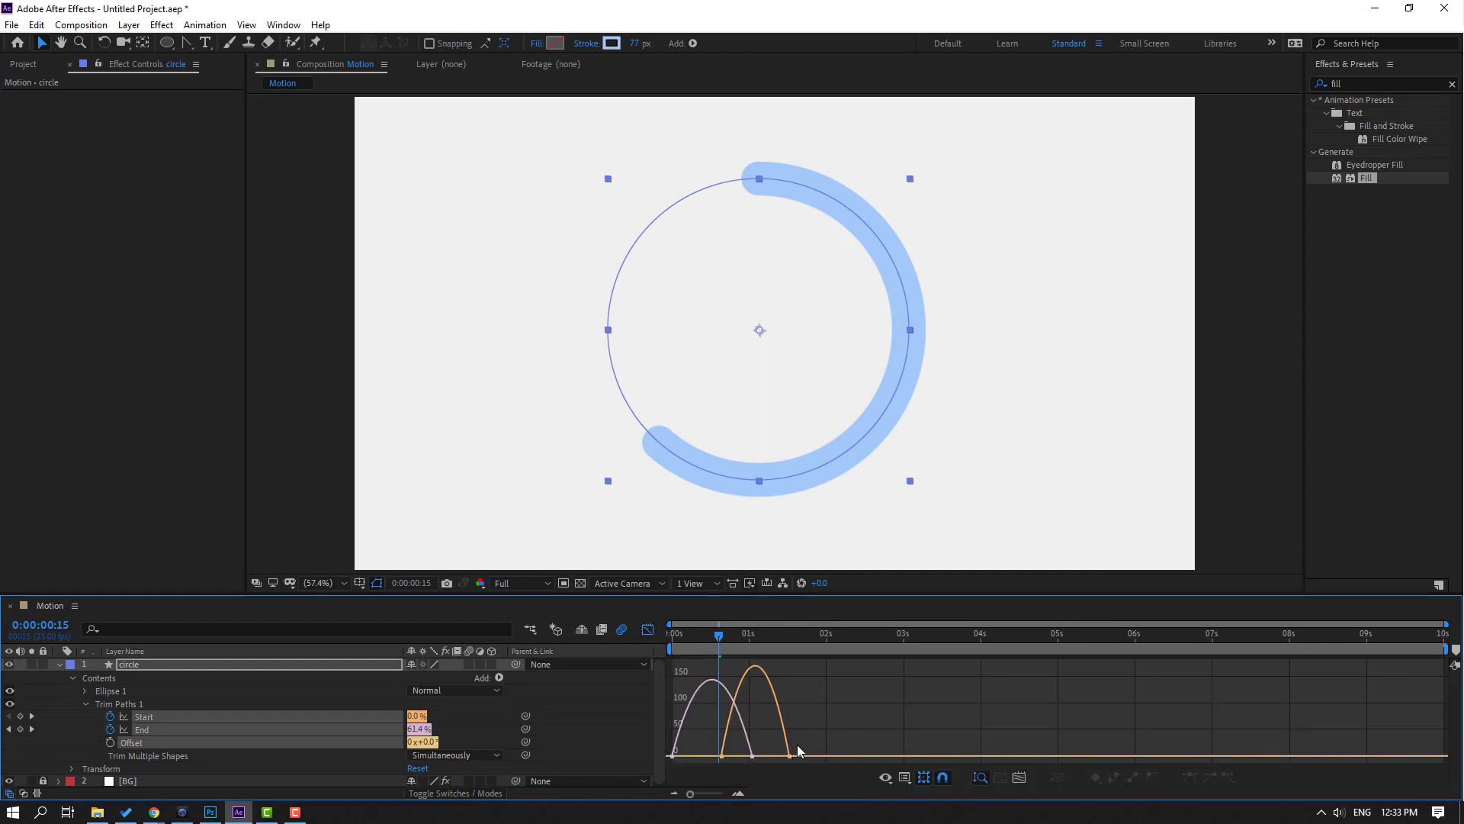
drag(814, 746, 656, 777)
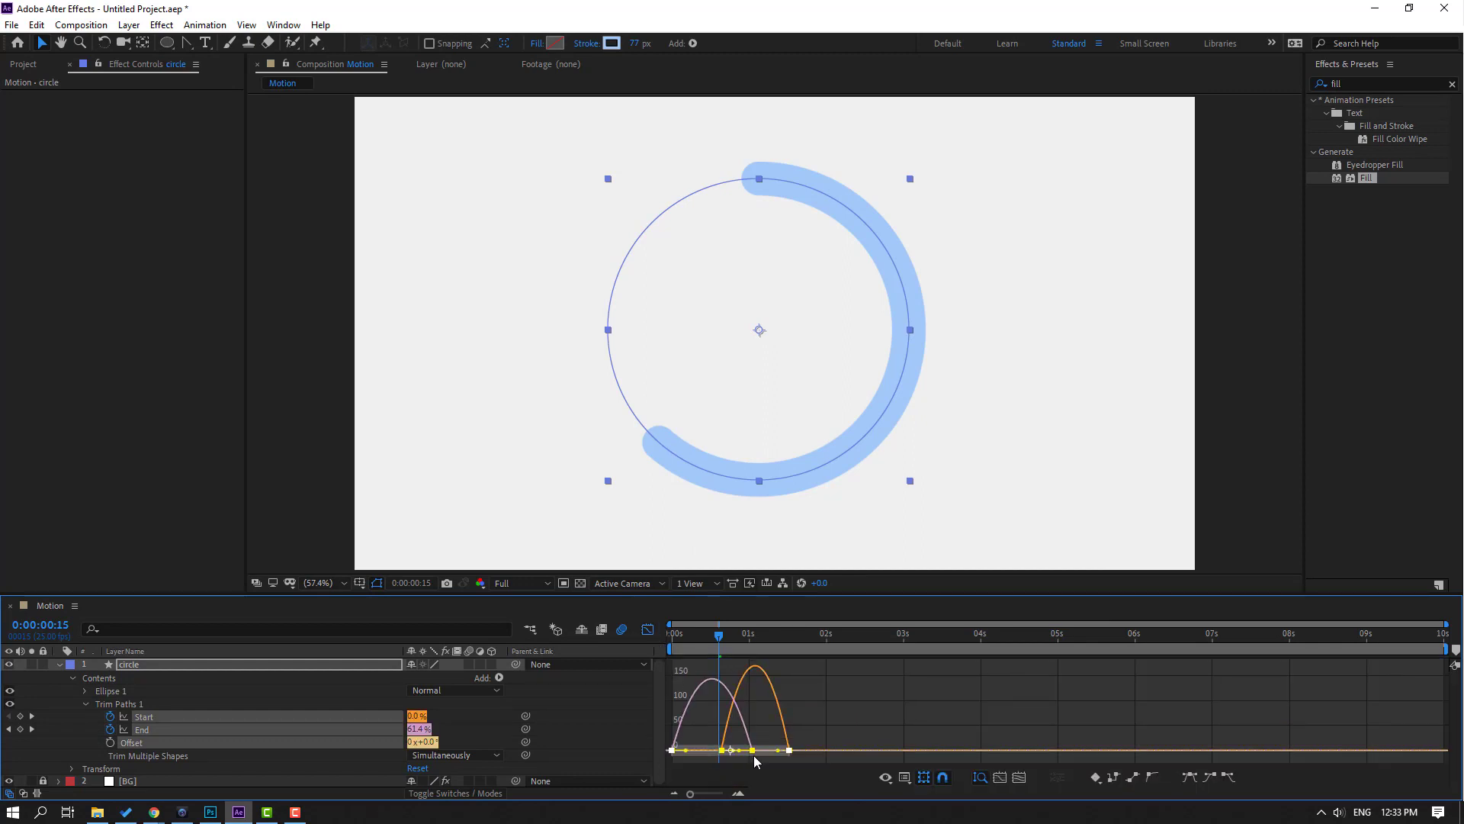
drag(780, 752, 743, 745)
key(space)
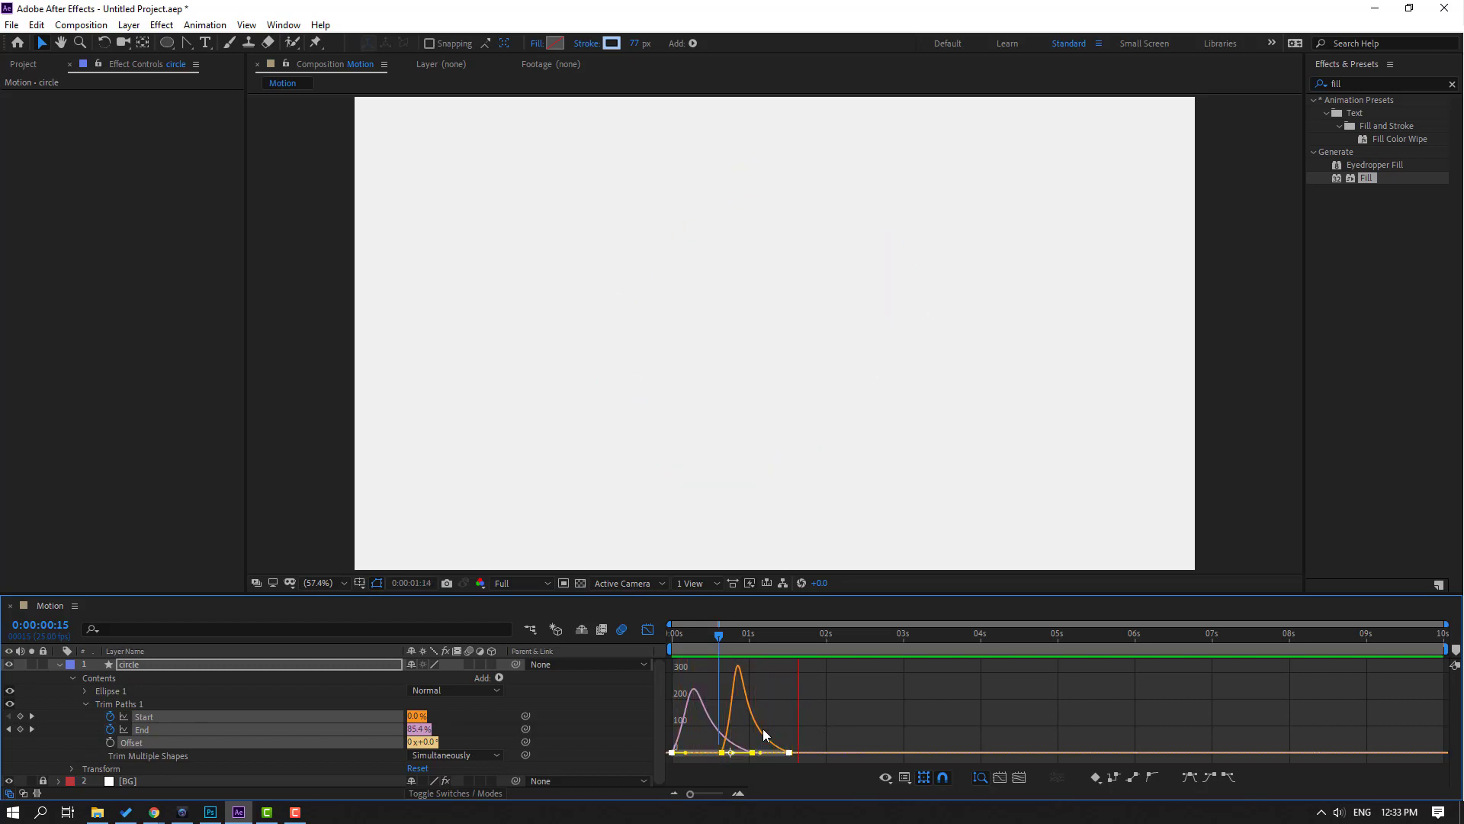
key(space)
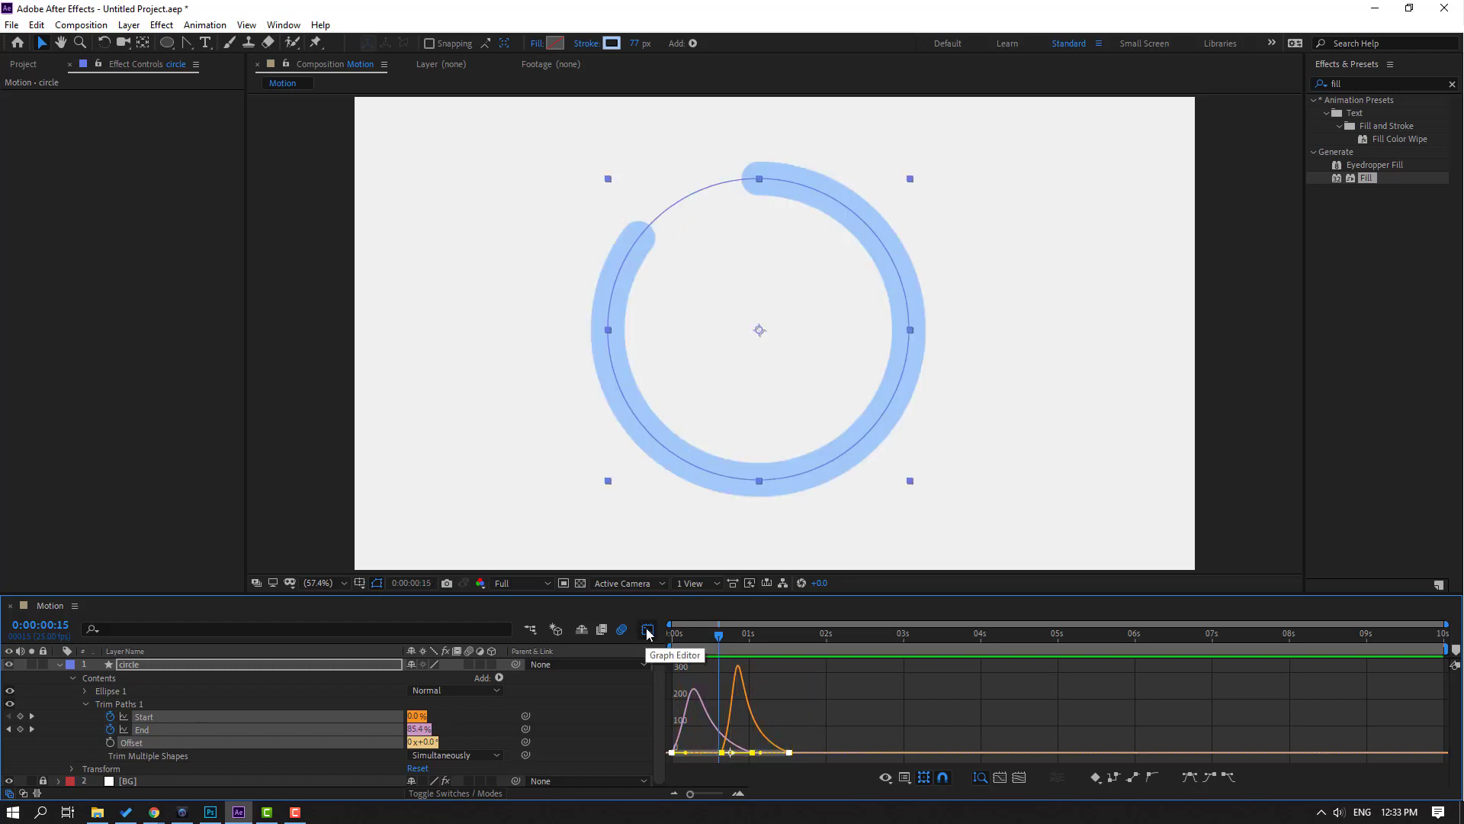
- Shift the Start keyframes earlier to about 0:00:08 and 0:01:10, then preview
click(647, 630)
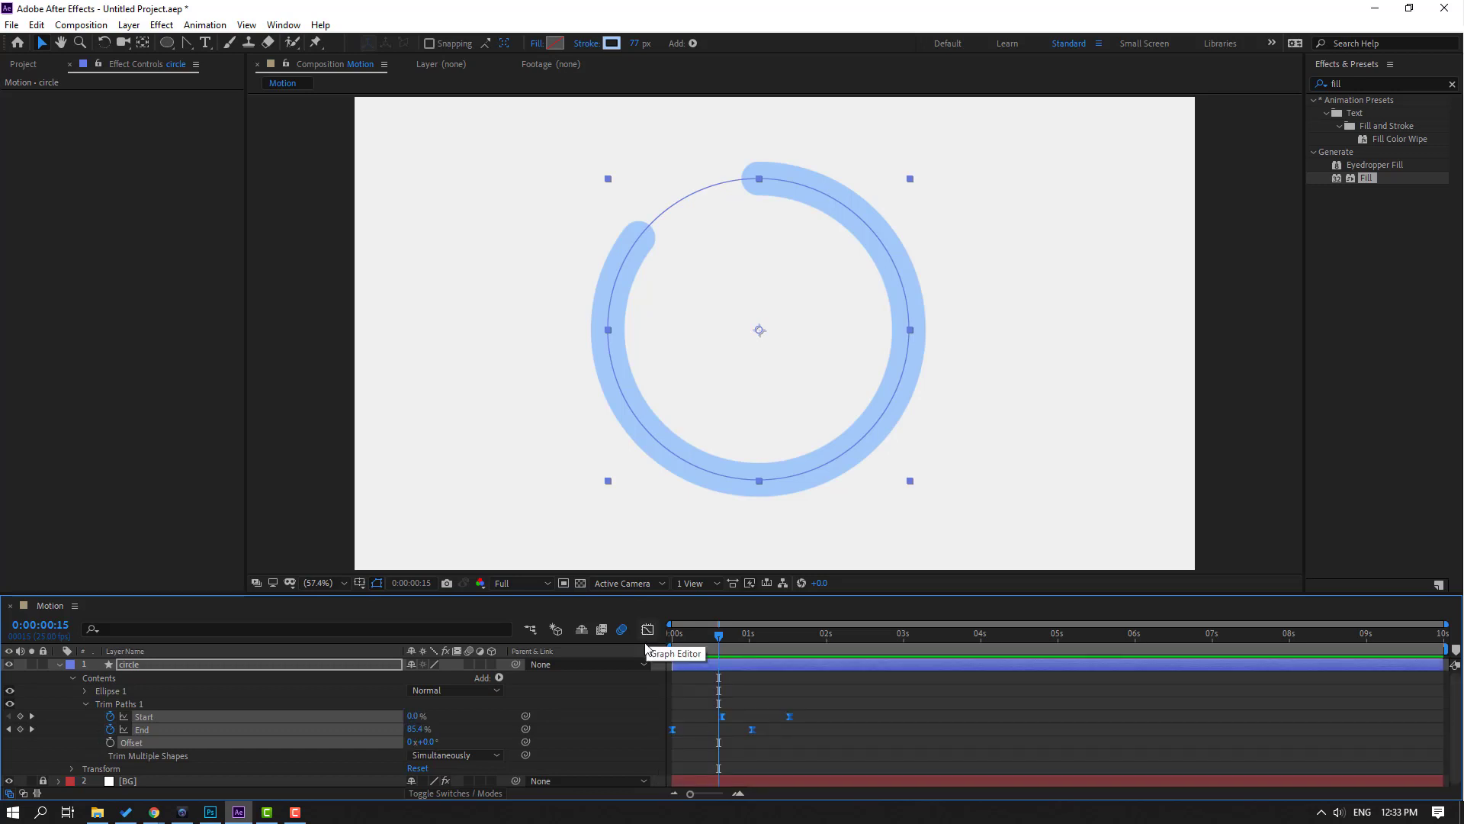
click(765, 748)
mouse_move(719, 635)
mouse_down()
mouse_move(689, 637)
mouse_move(703, 638)
mouse_up()
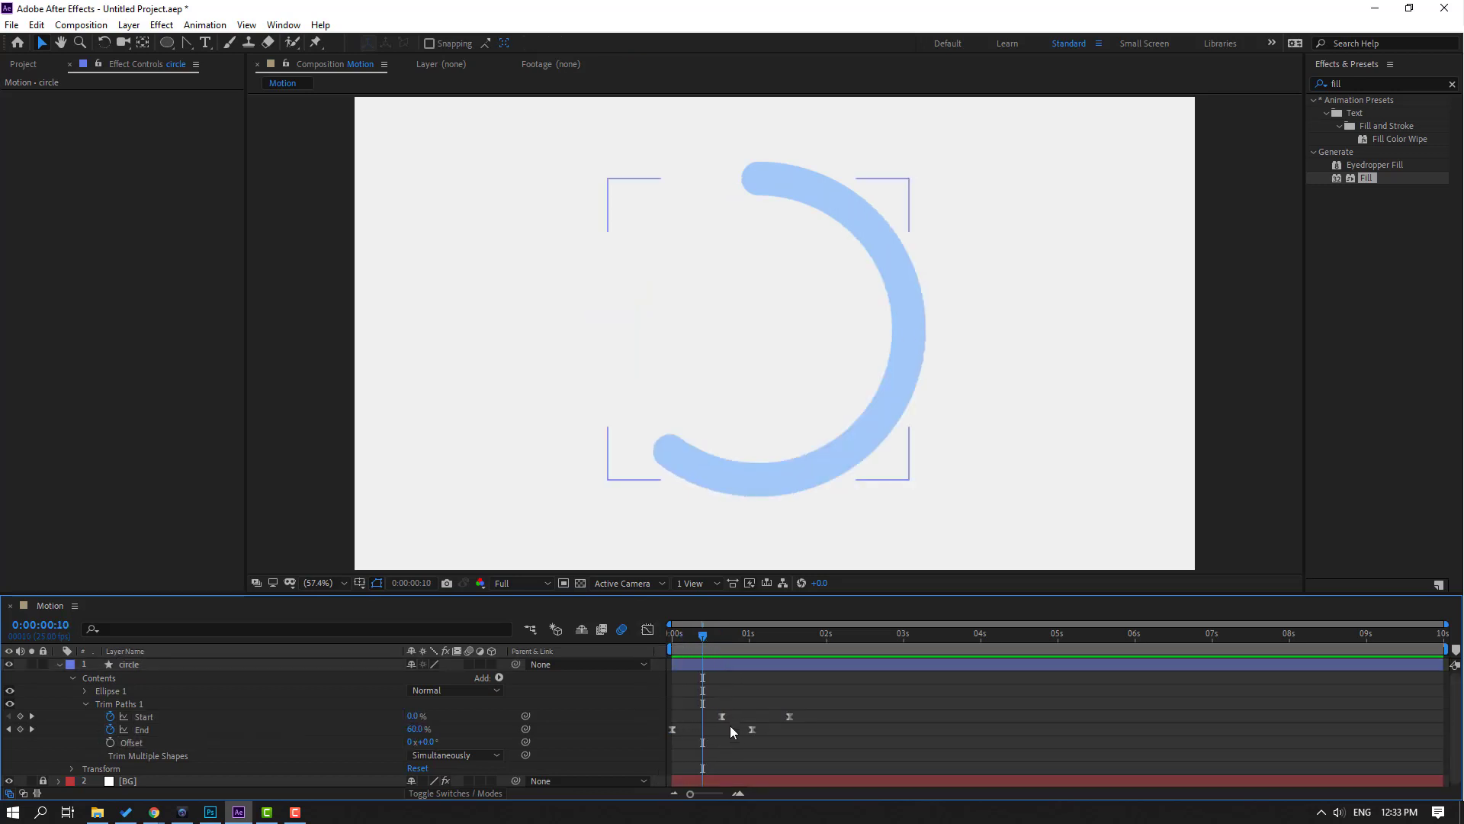
drag(723, 716, 697, 716)
drag(790, 716, 780, 716)
key(space)
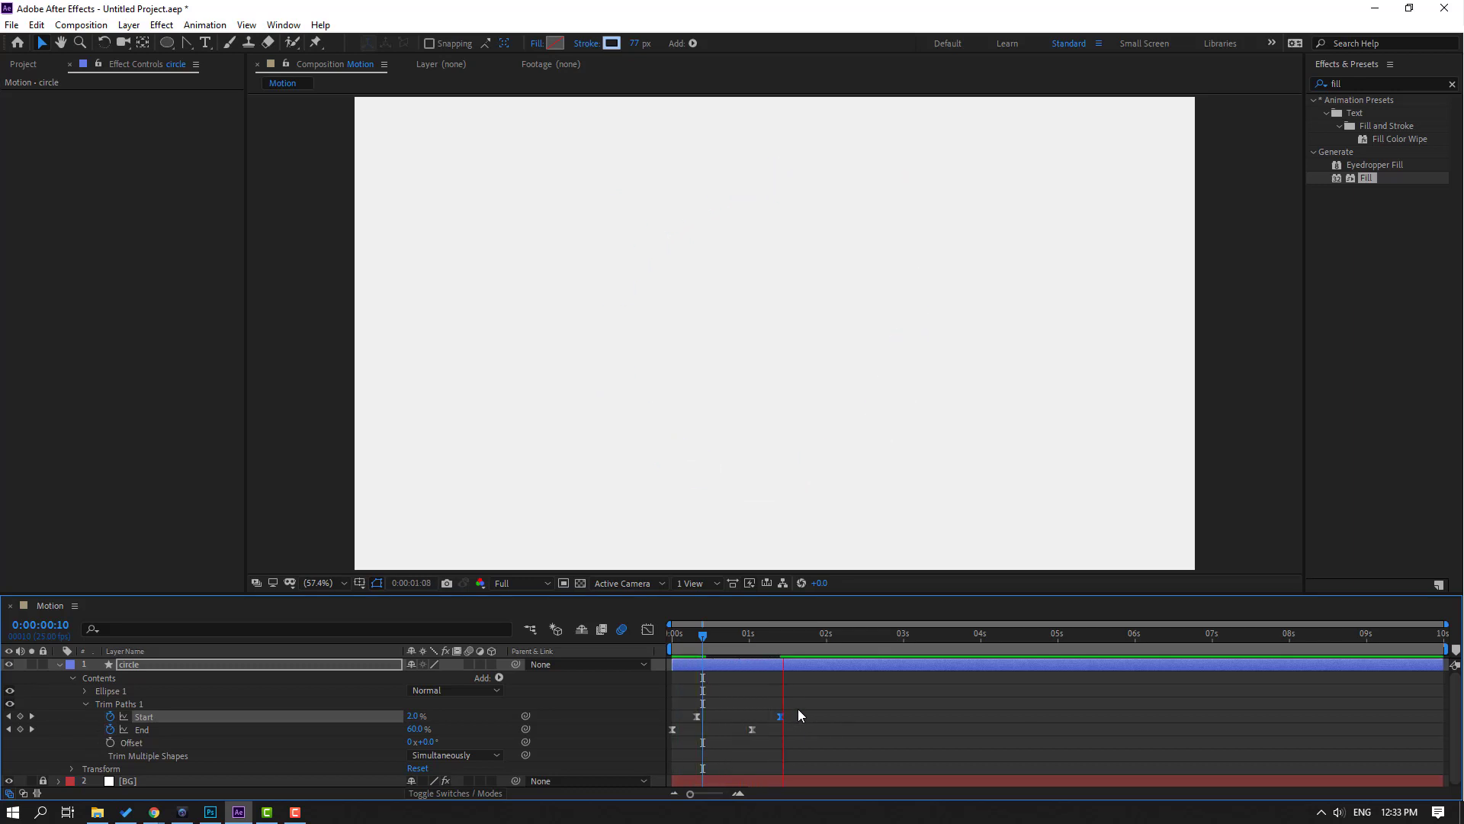
key(space)
drag(700, 650, 780, 641)
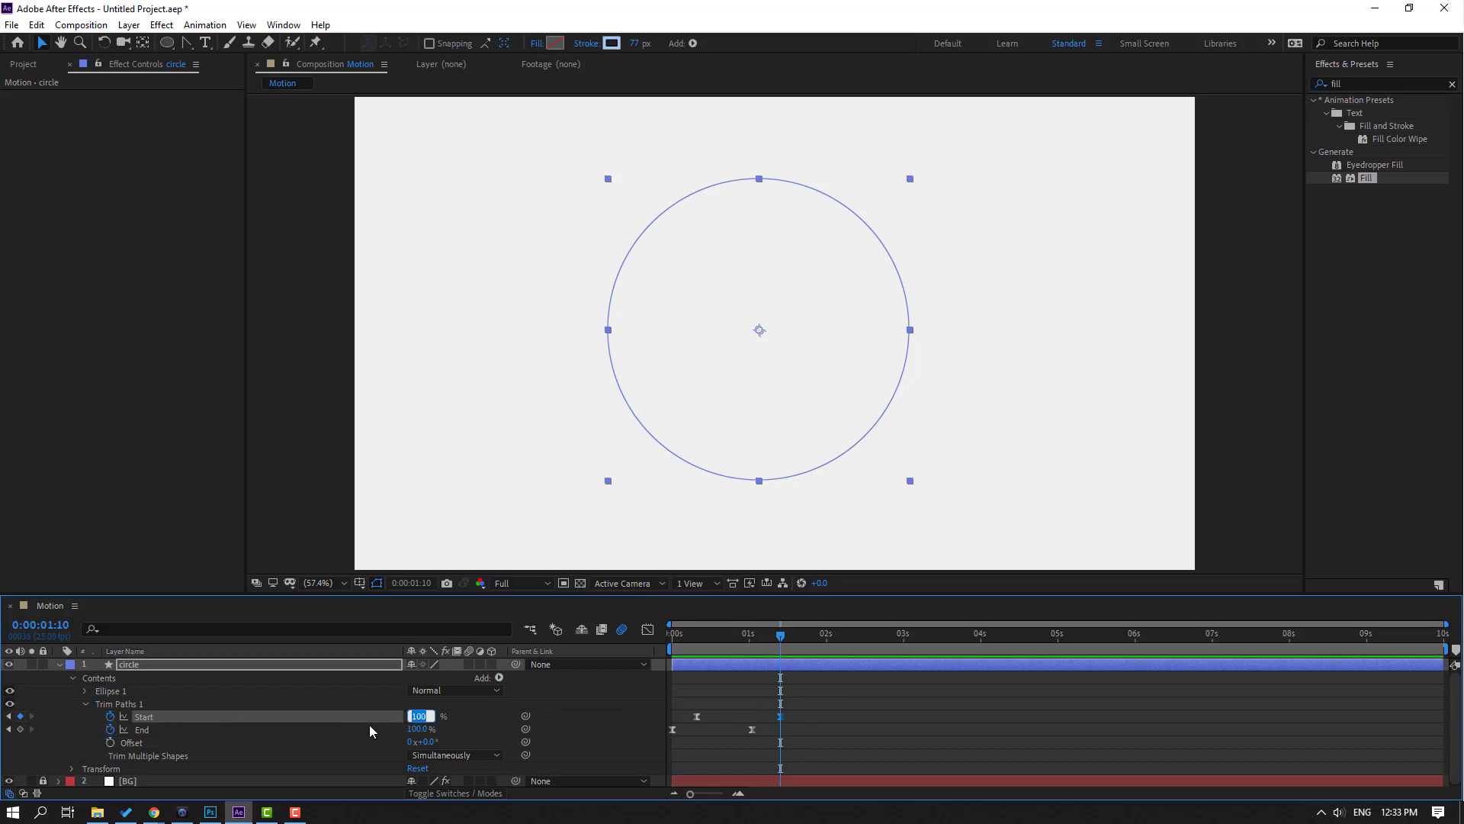
- Set the final Start keyframe to 99.8% so the ring ends as a small dot, then preview
text(99)
key(Return)
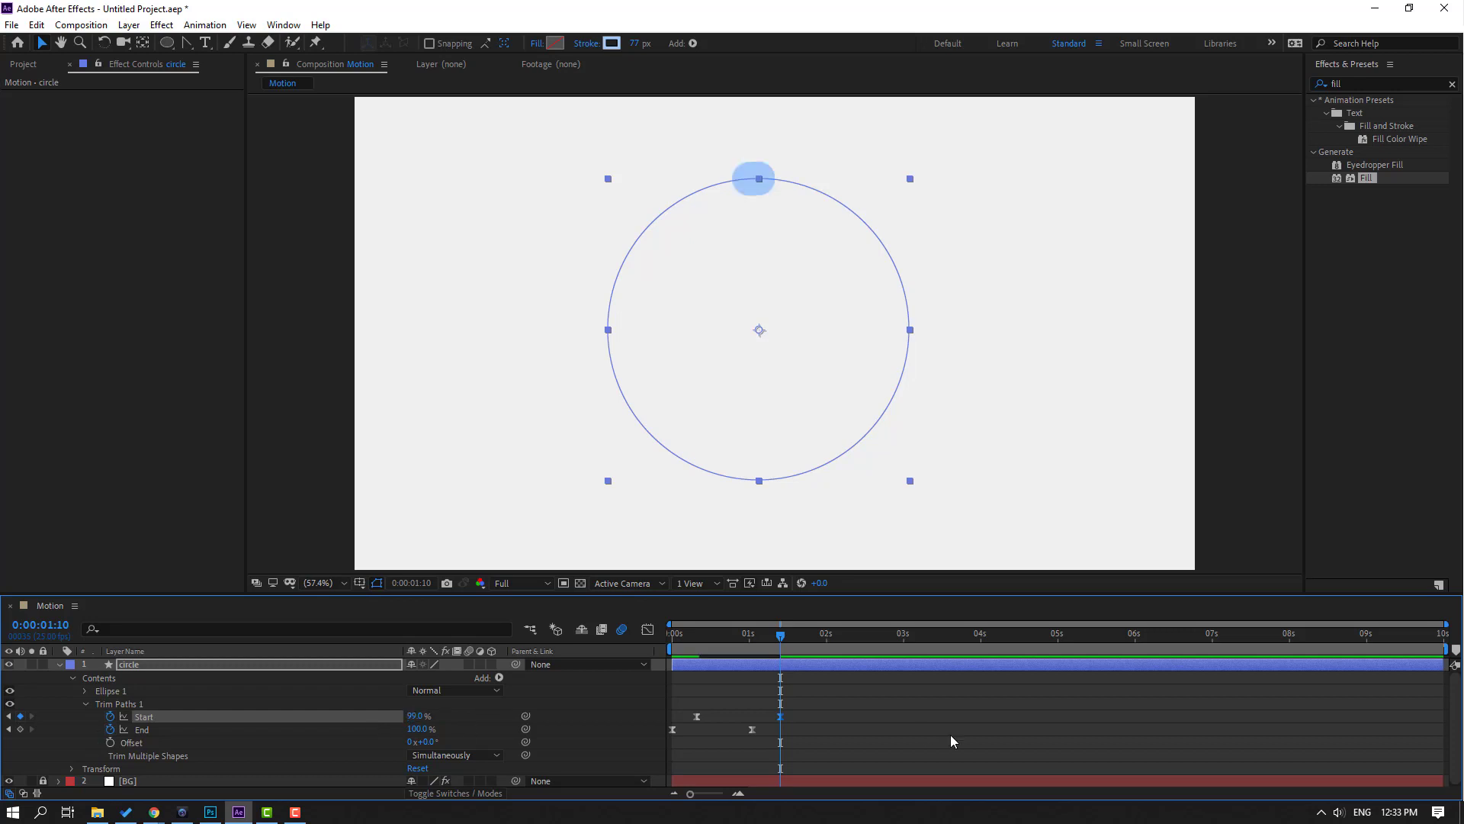
click(956, 736)
click(413, 717)
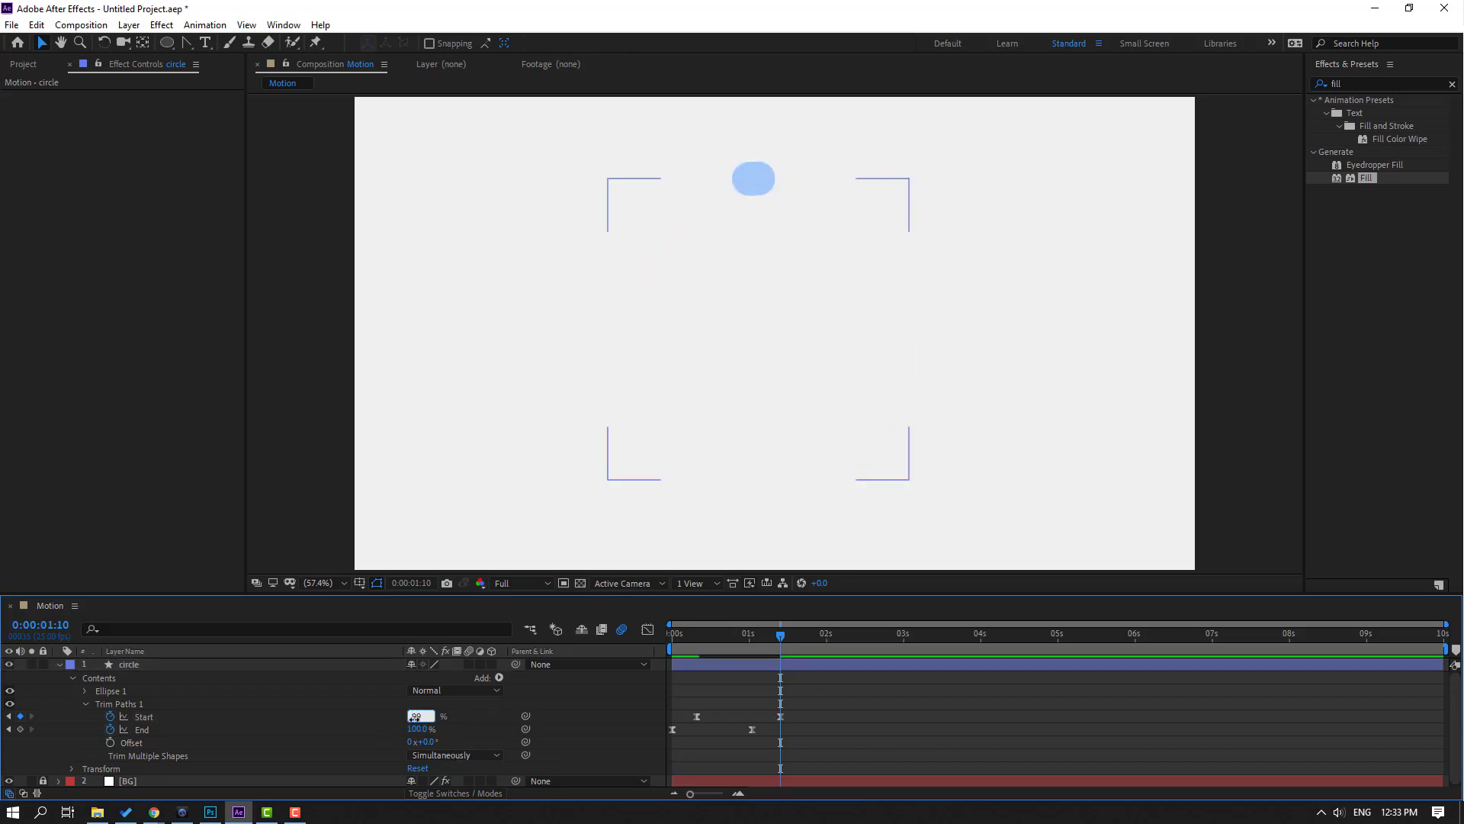
text(99.5)
key(Return)
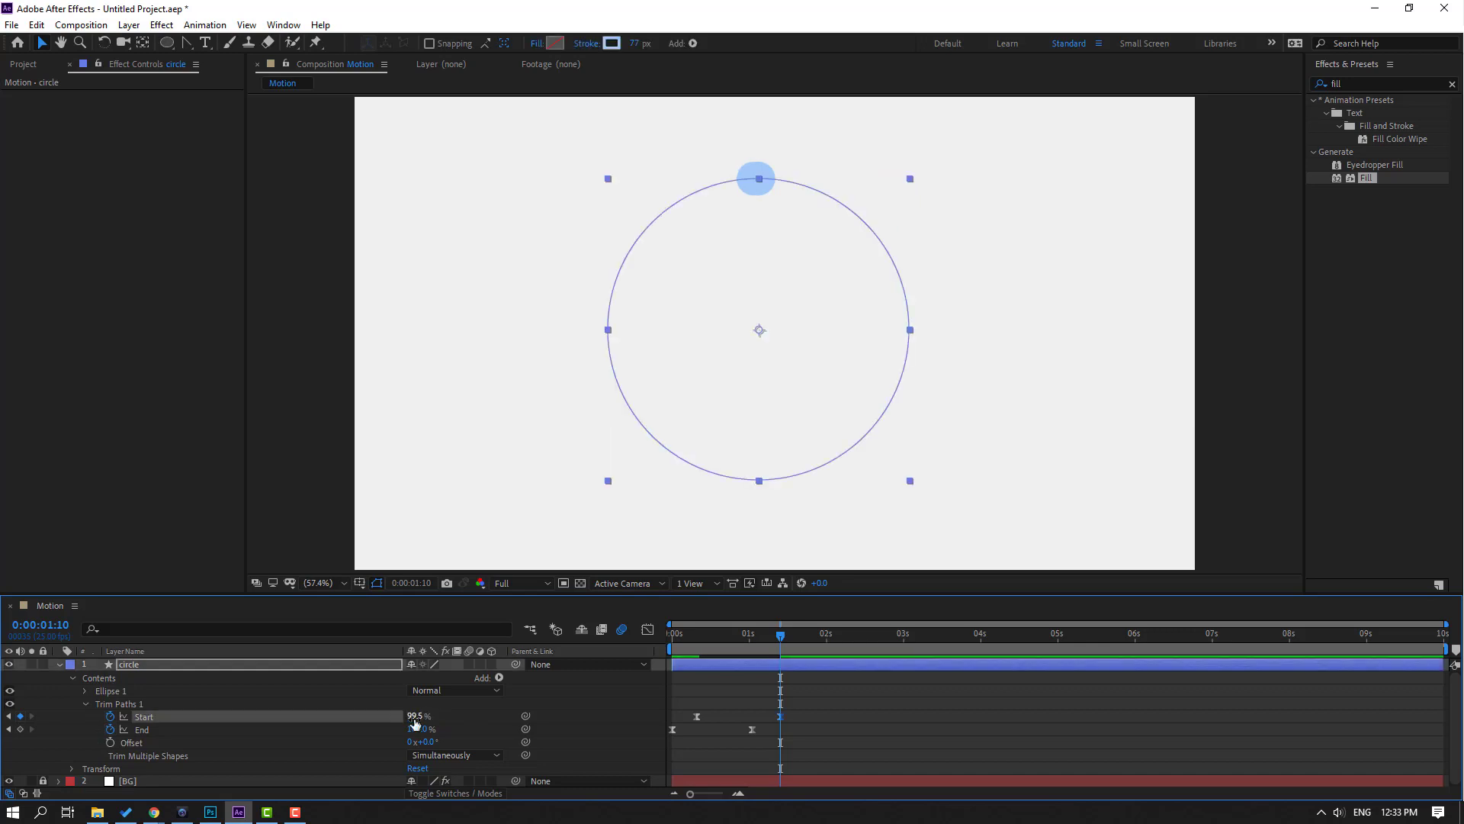
click(484, 729)
text(.8)
key(Return)
click(946, 713)
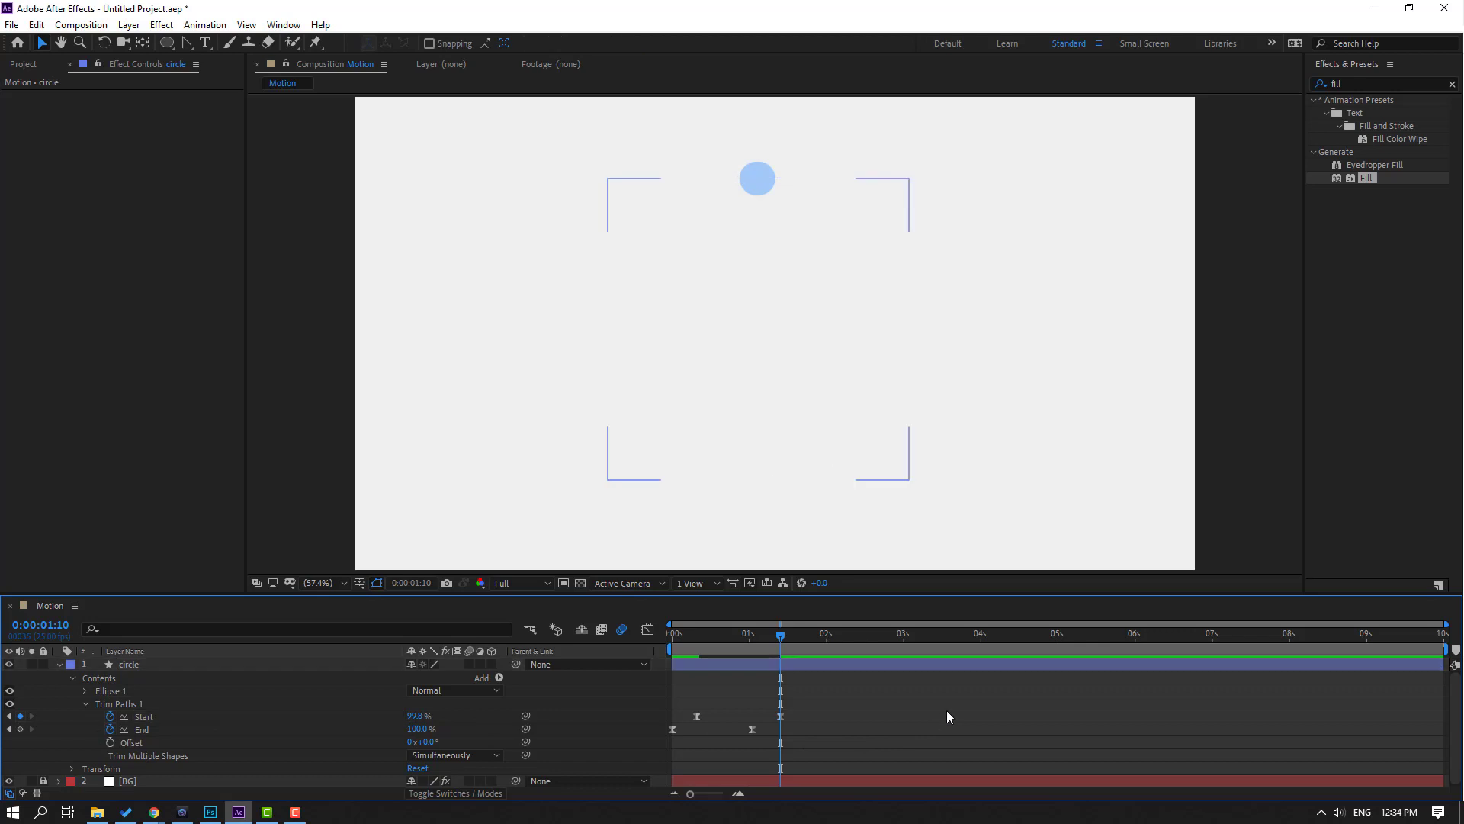
key(space)
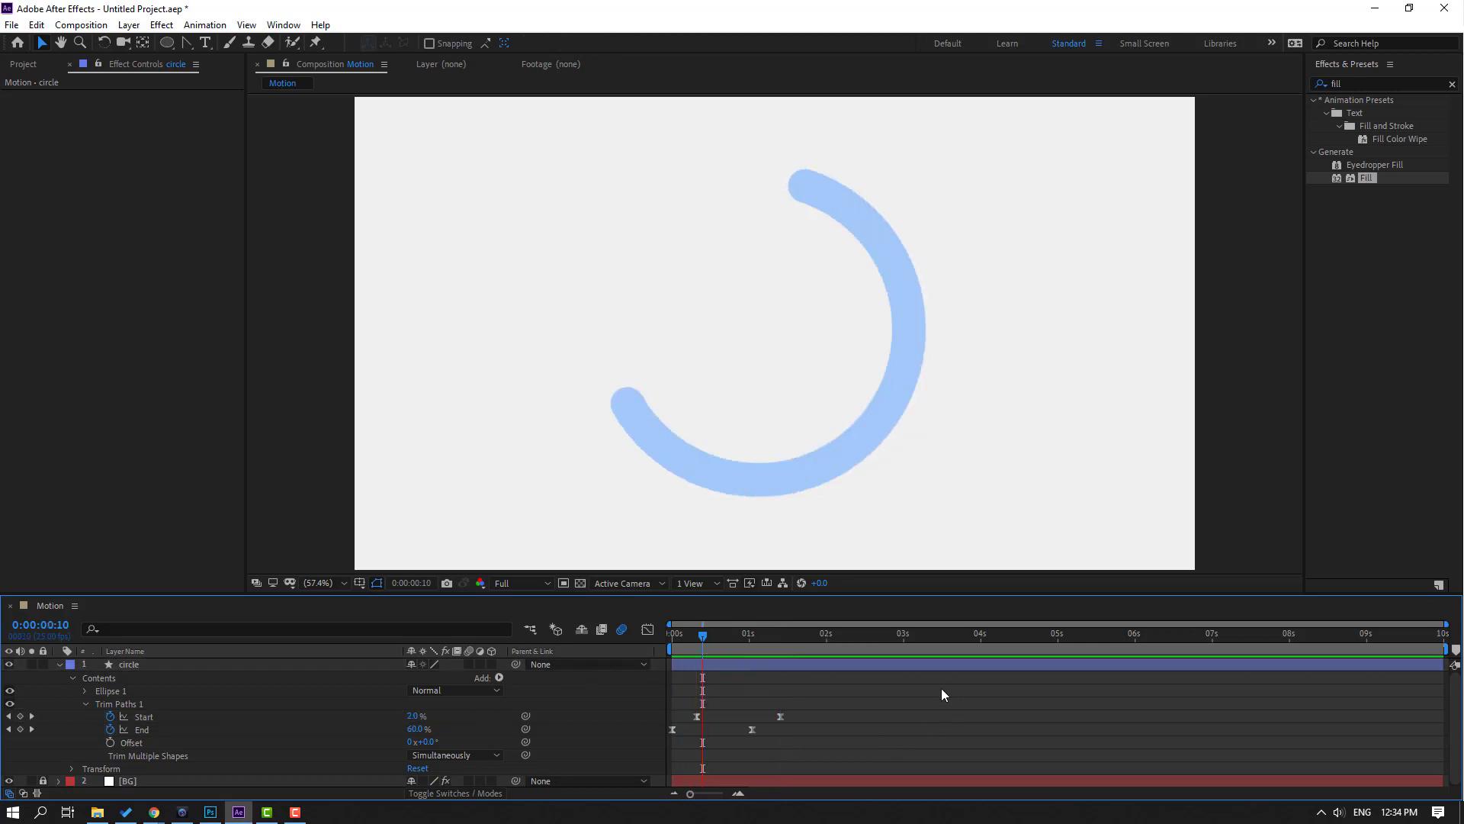
click(139, 665)
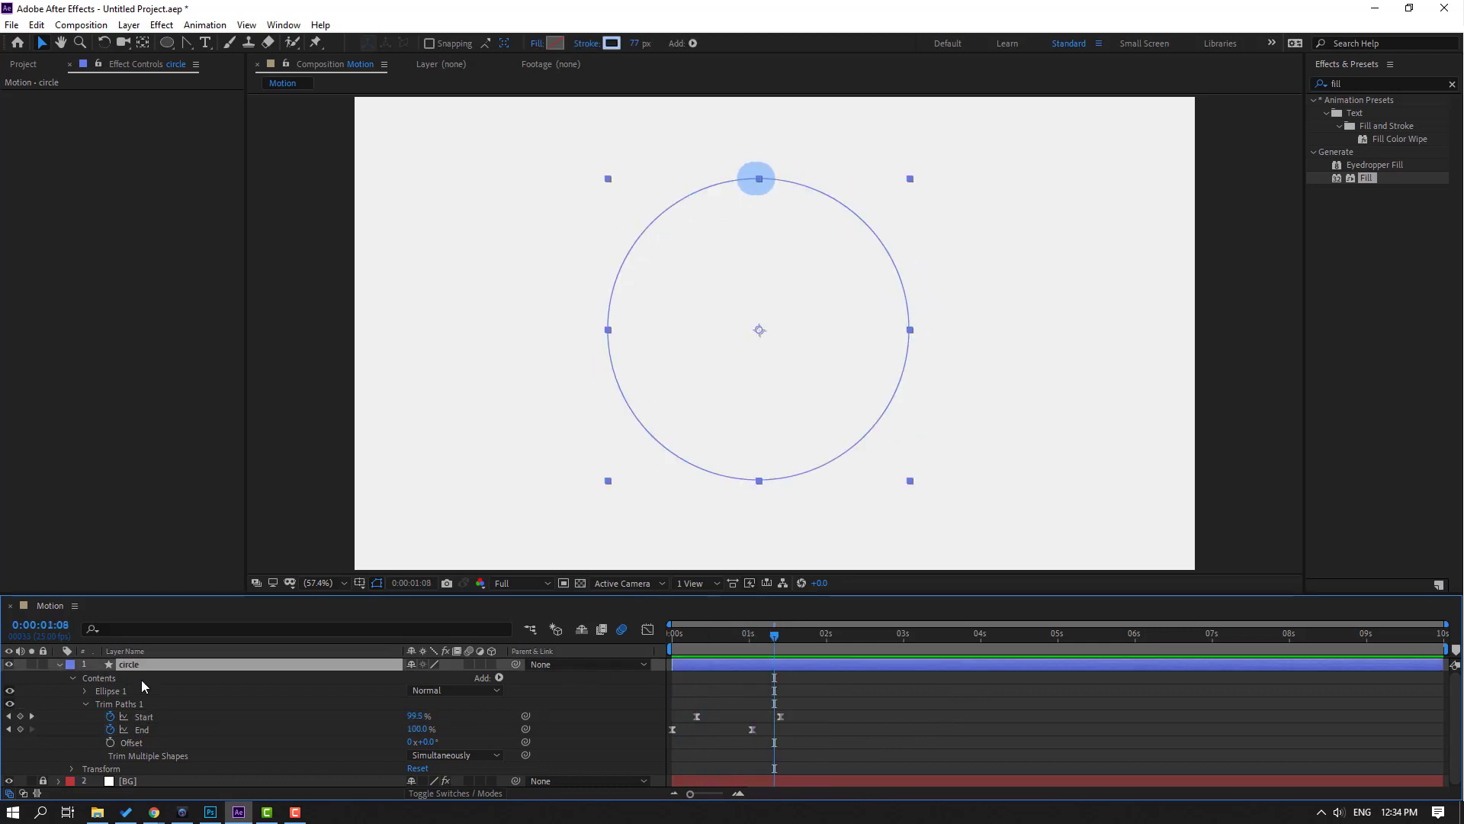
- Keyframe the circle's Position, drop the dot downward by 0:00:01:24, and ease the keyframes
key(p)
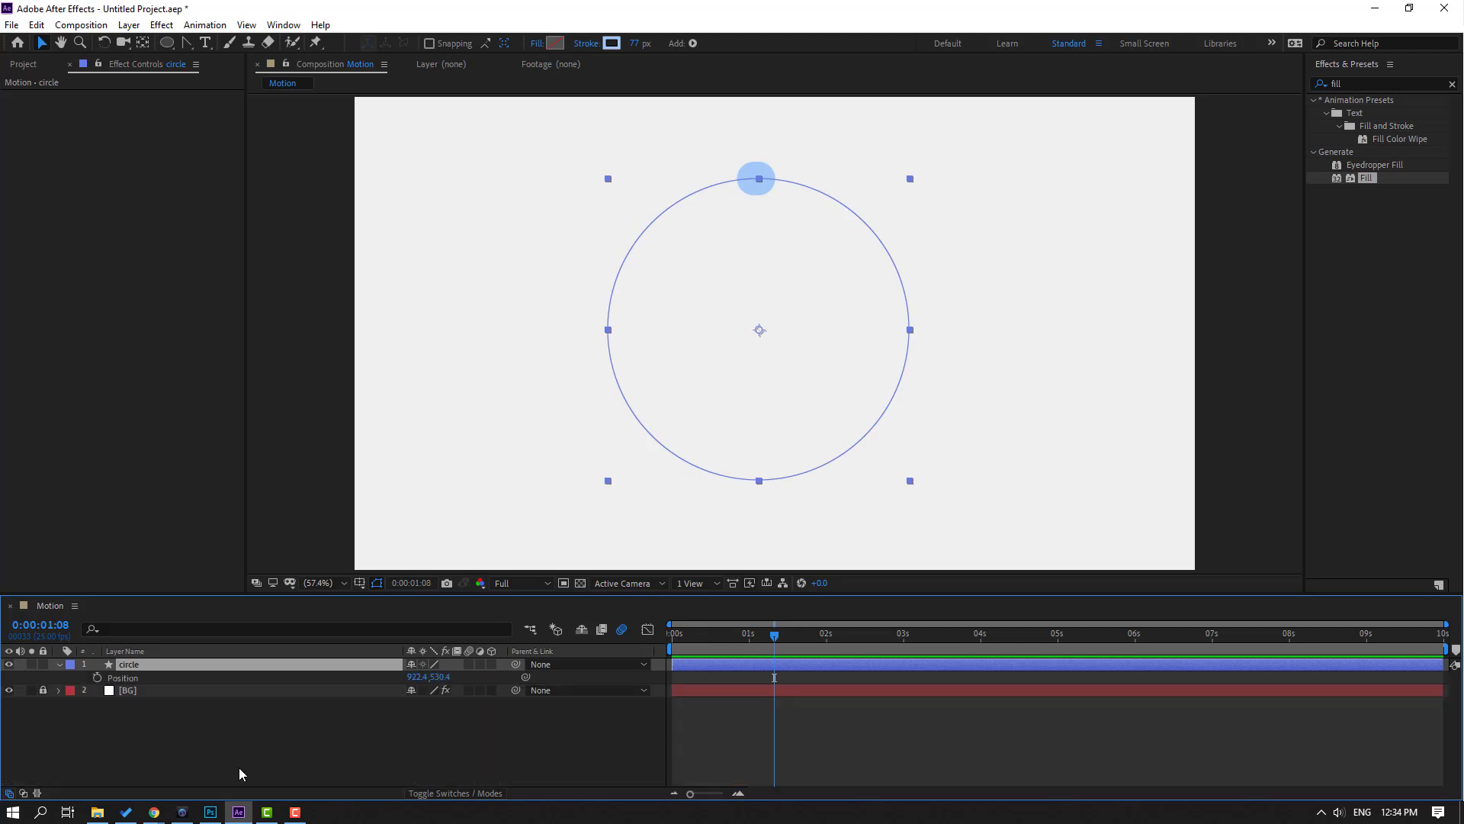
click(97, 677)
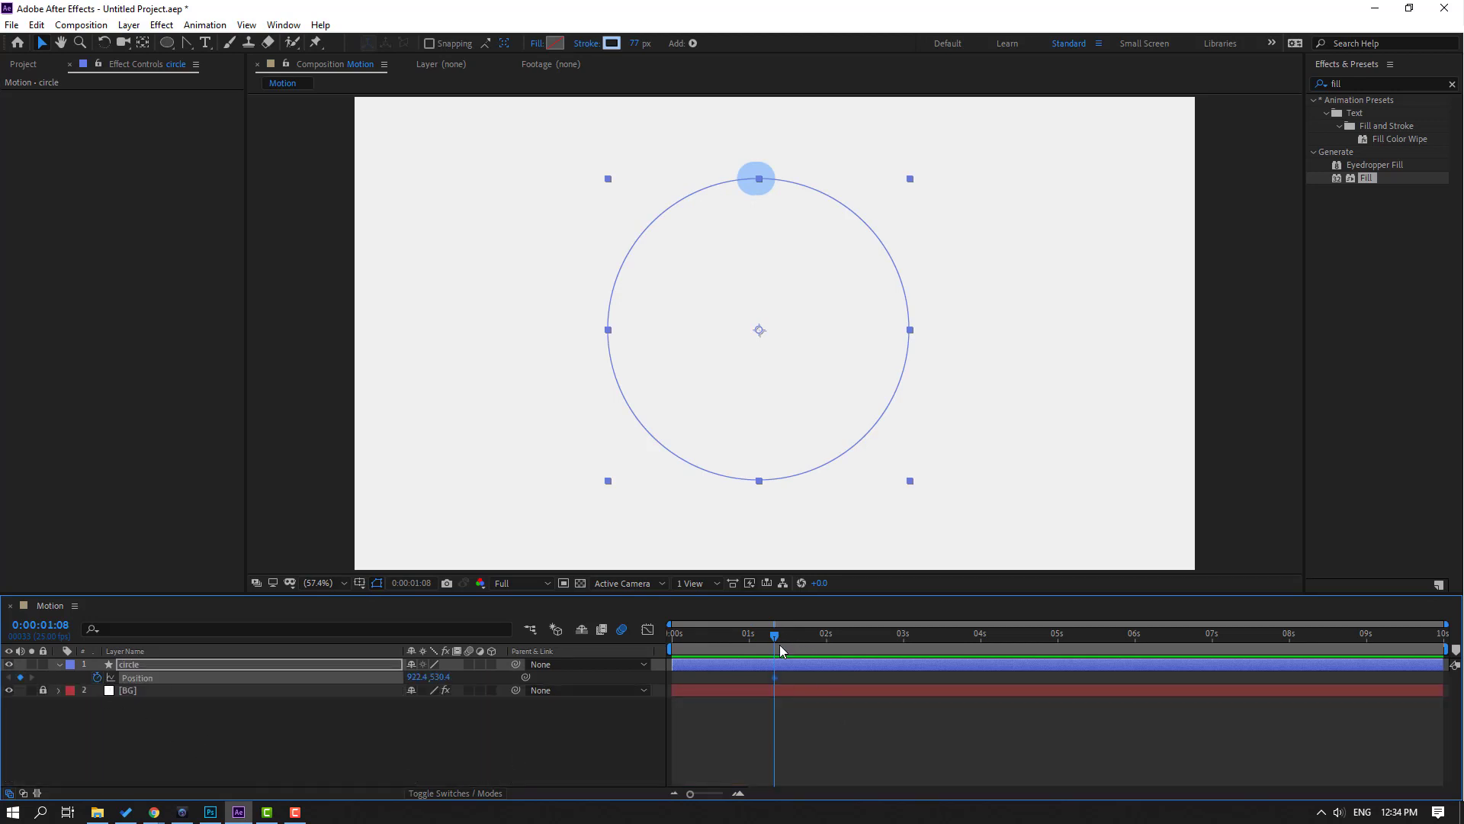
key(u)
drag(780, 647, 821, 646)
drag(438, 702, 753, 717)
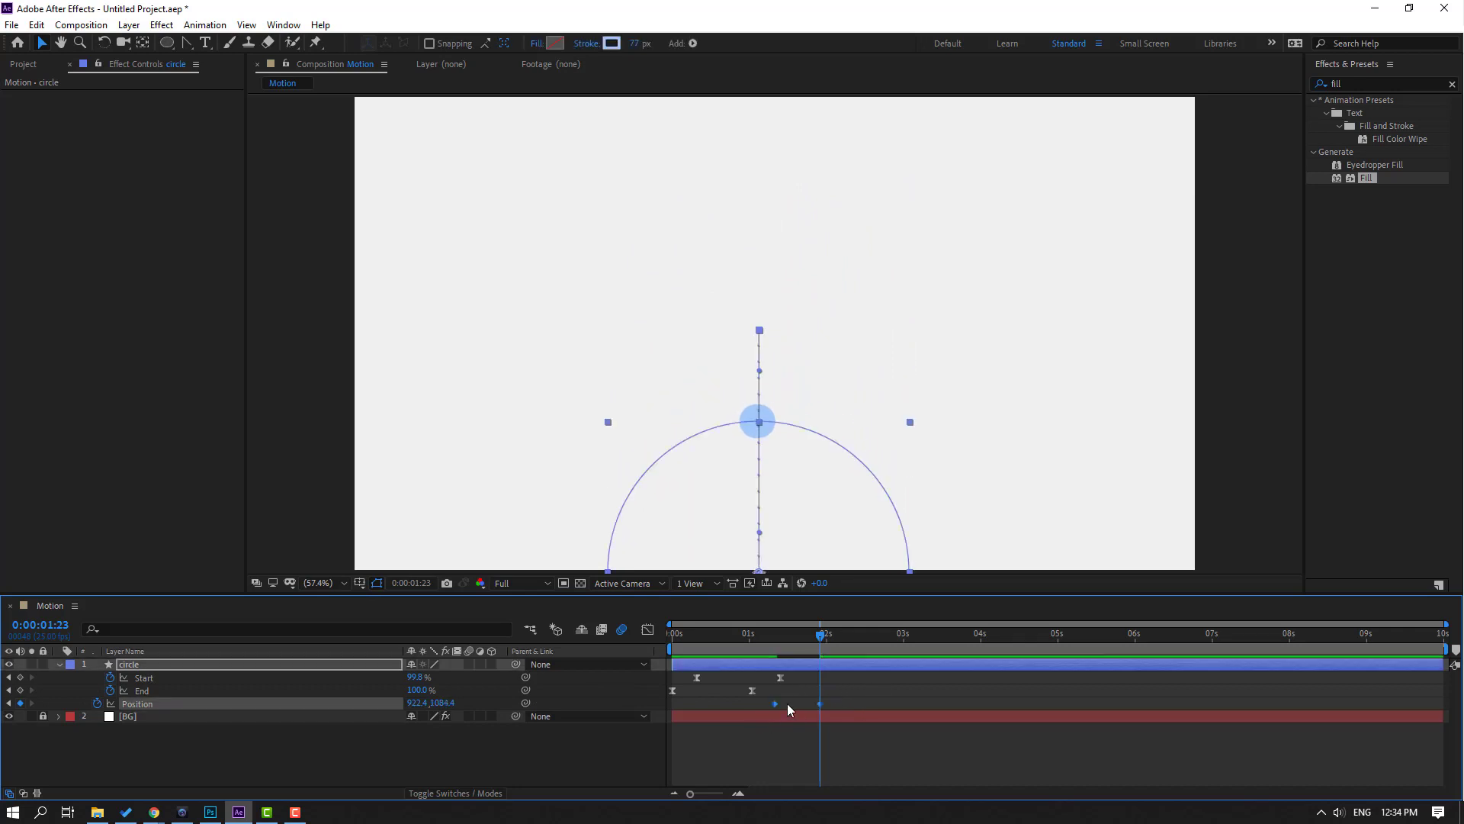
right_click(774, 704)
click(984, 608)
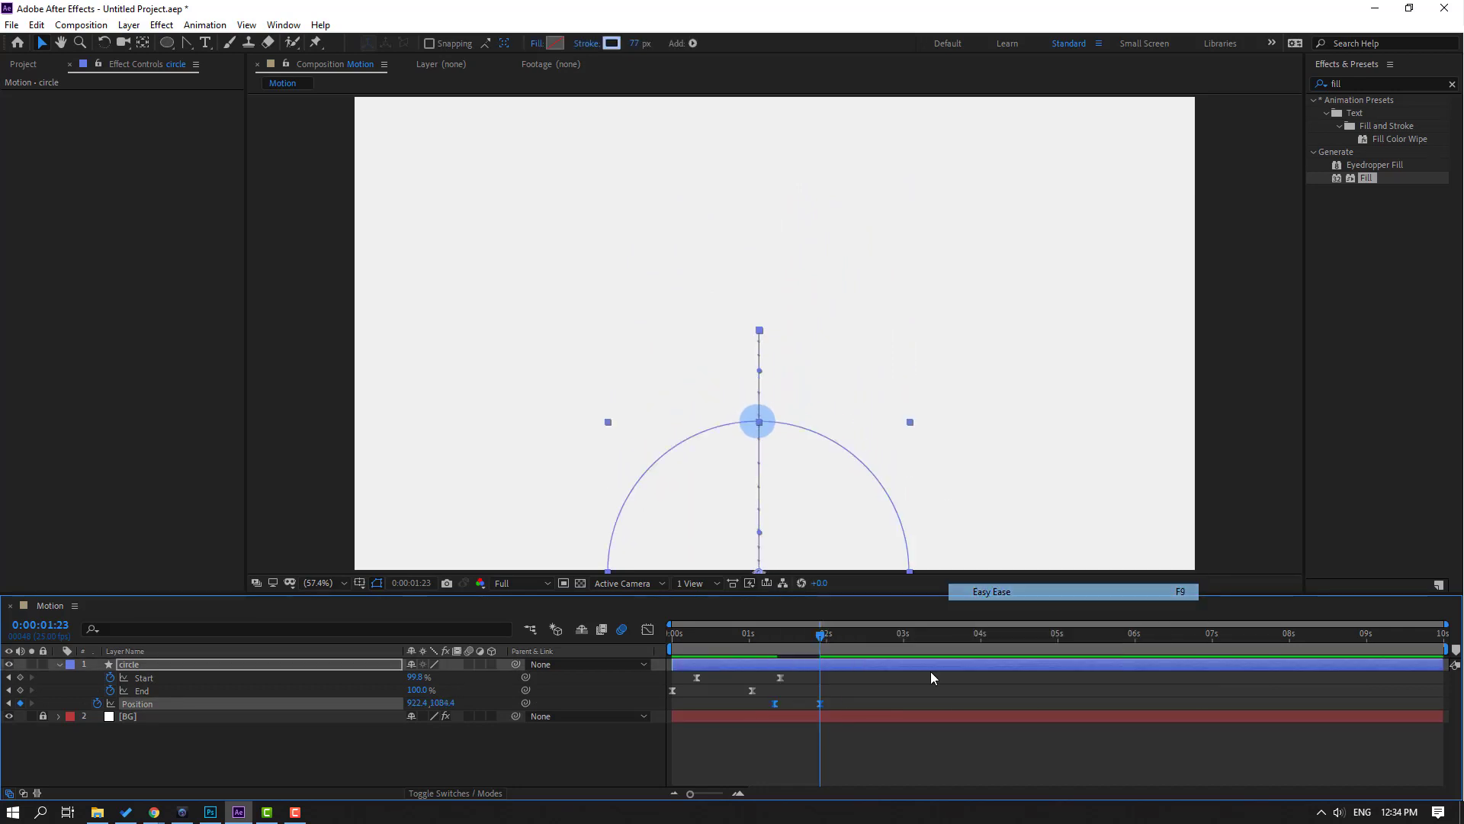
key(space)
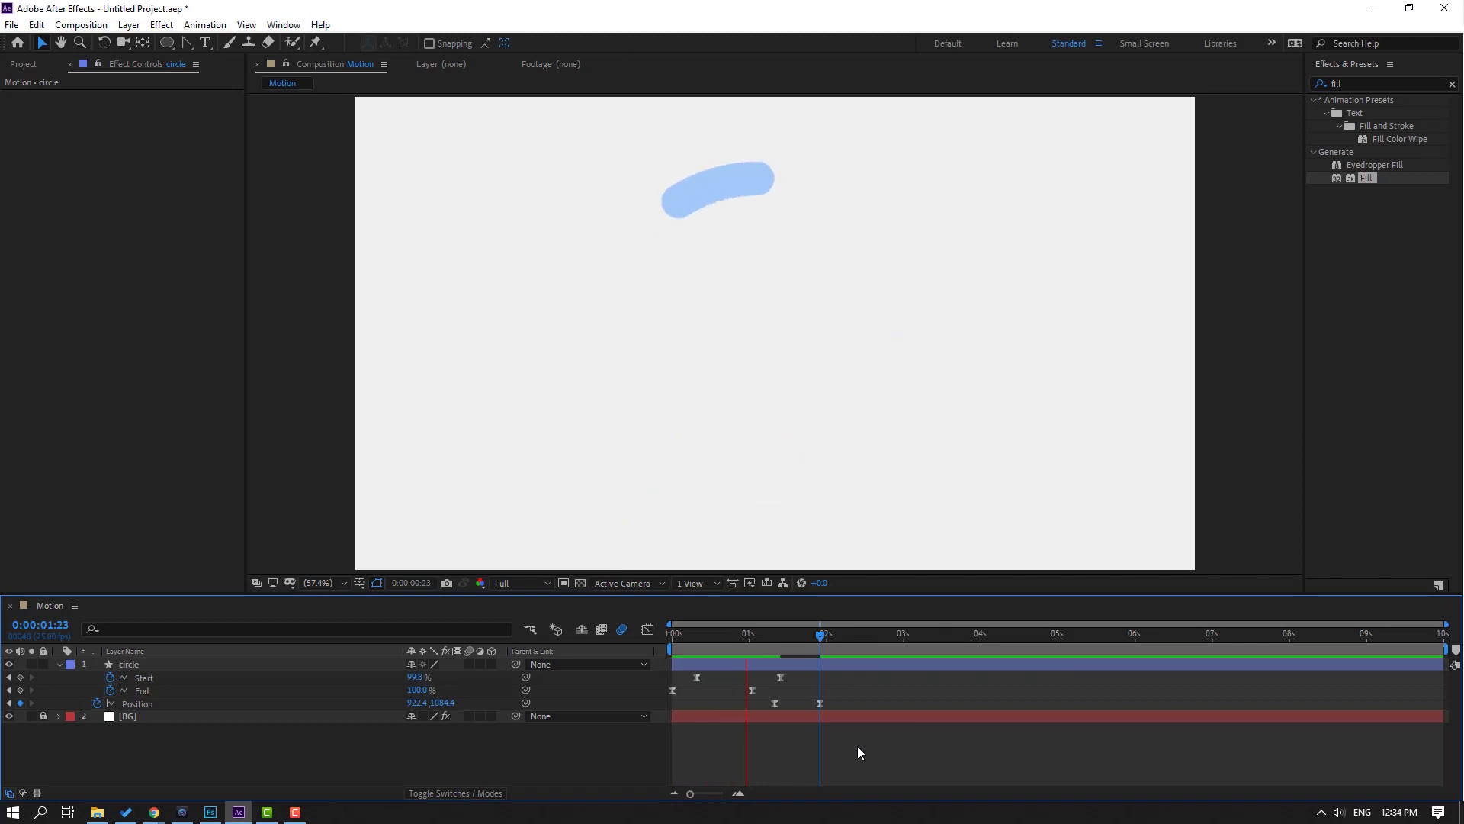
key(space)
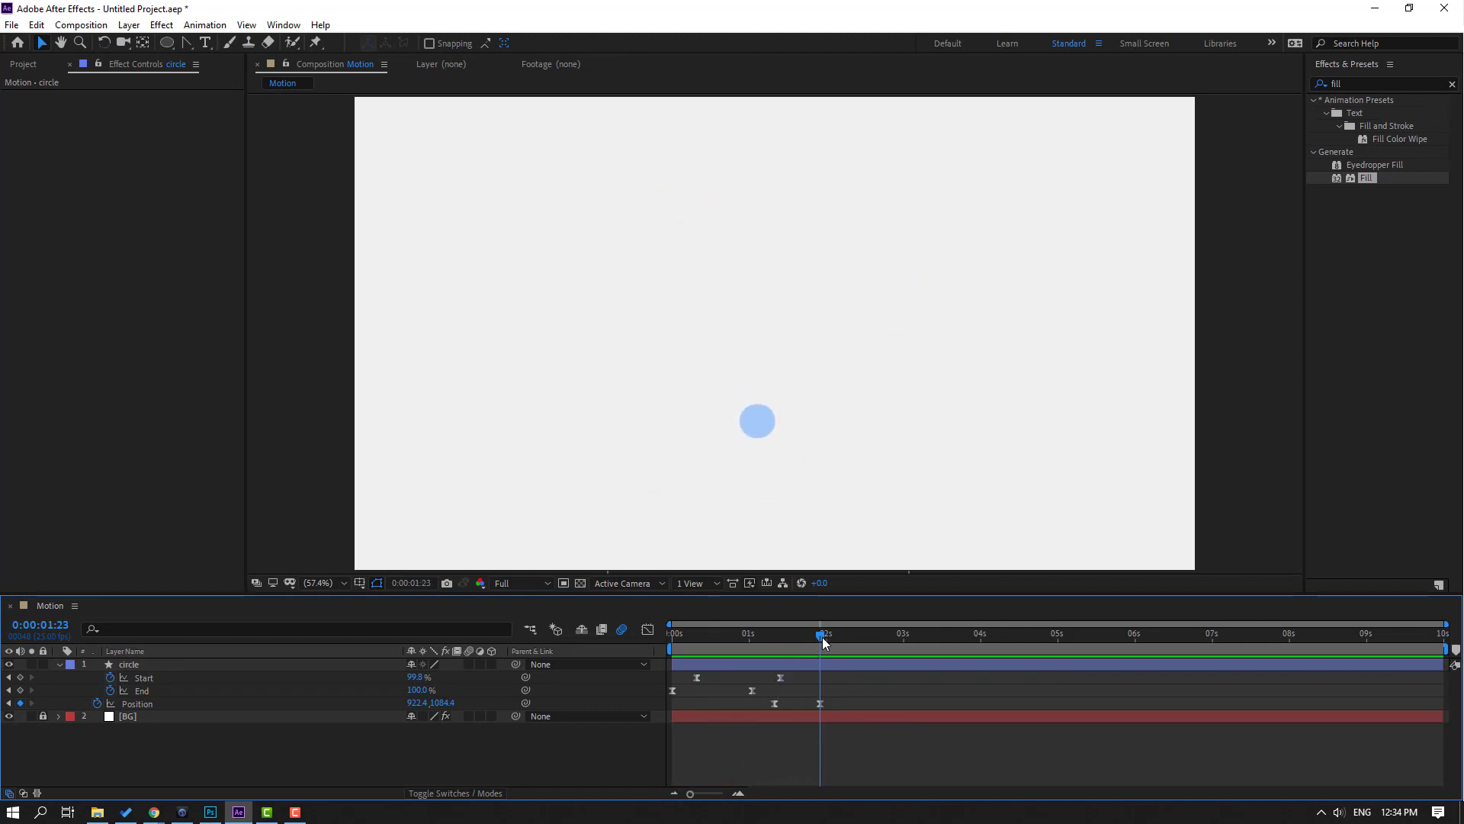
- Add small bounce Position keyframes up to 0:00:02:04 and preview the motion
key(Page_Down)
key(Page_Down)
drag(444, 702, 416, 702)
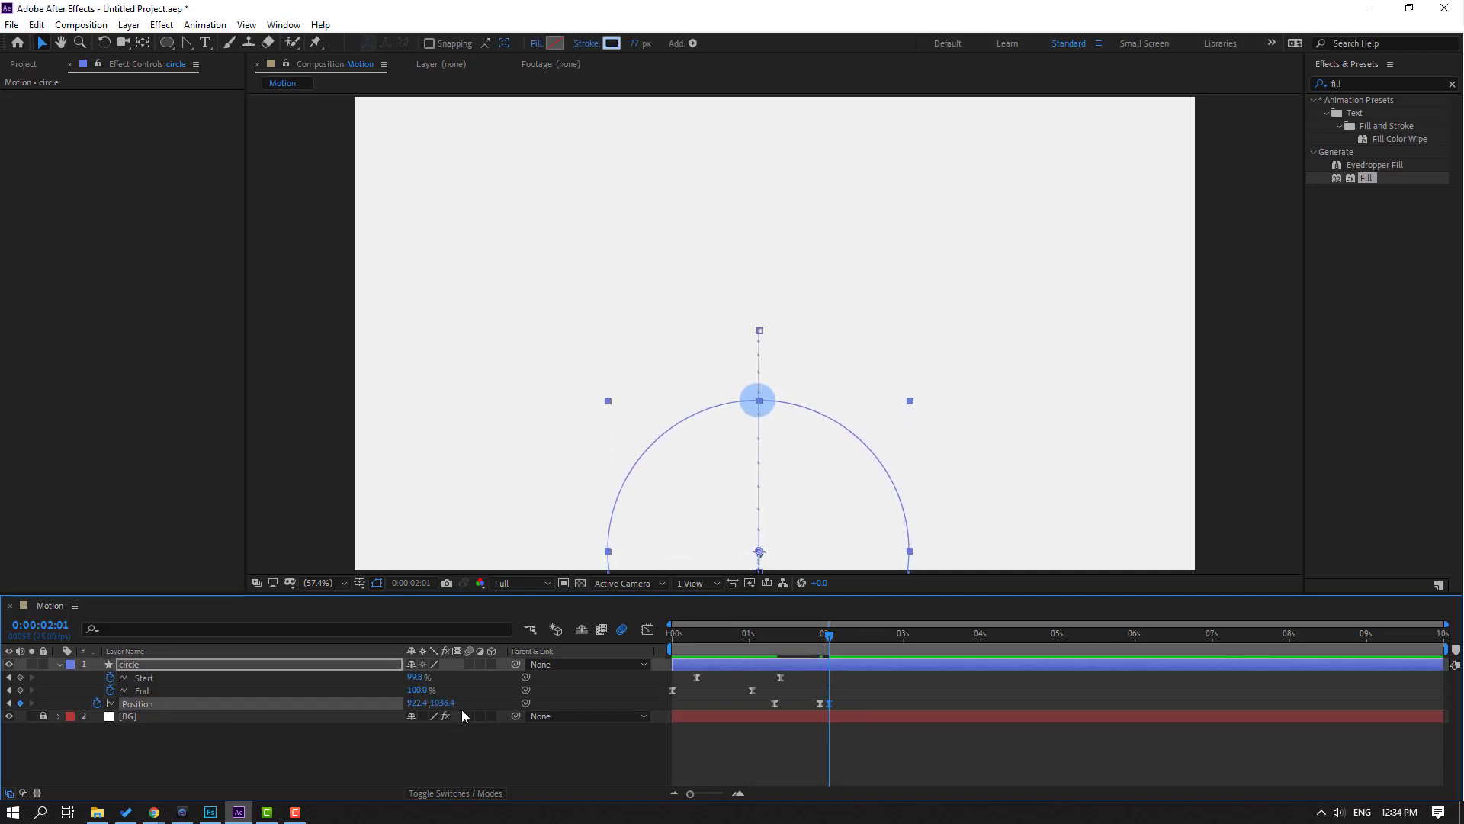
key(Page_Down)
key(Page_Down)
key(Page_Down)
drag(446, 702, 461, 702)
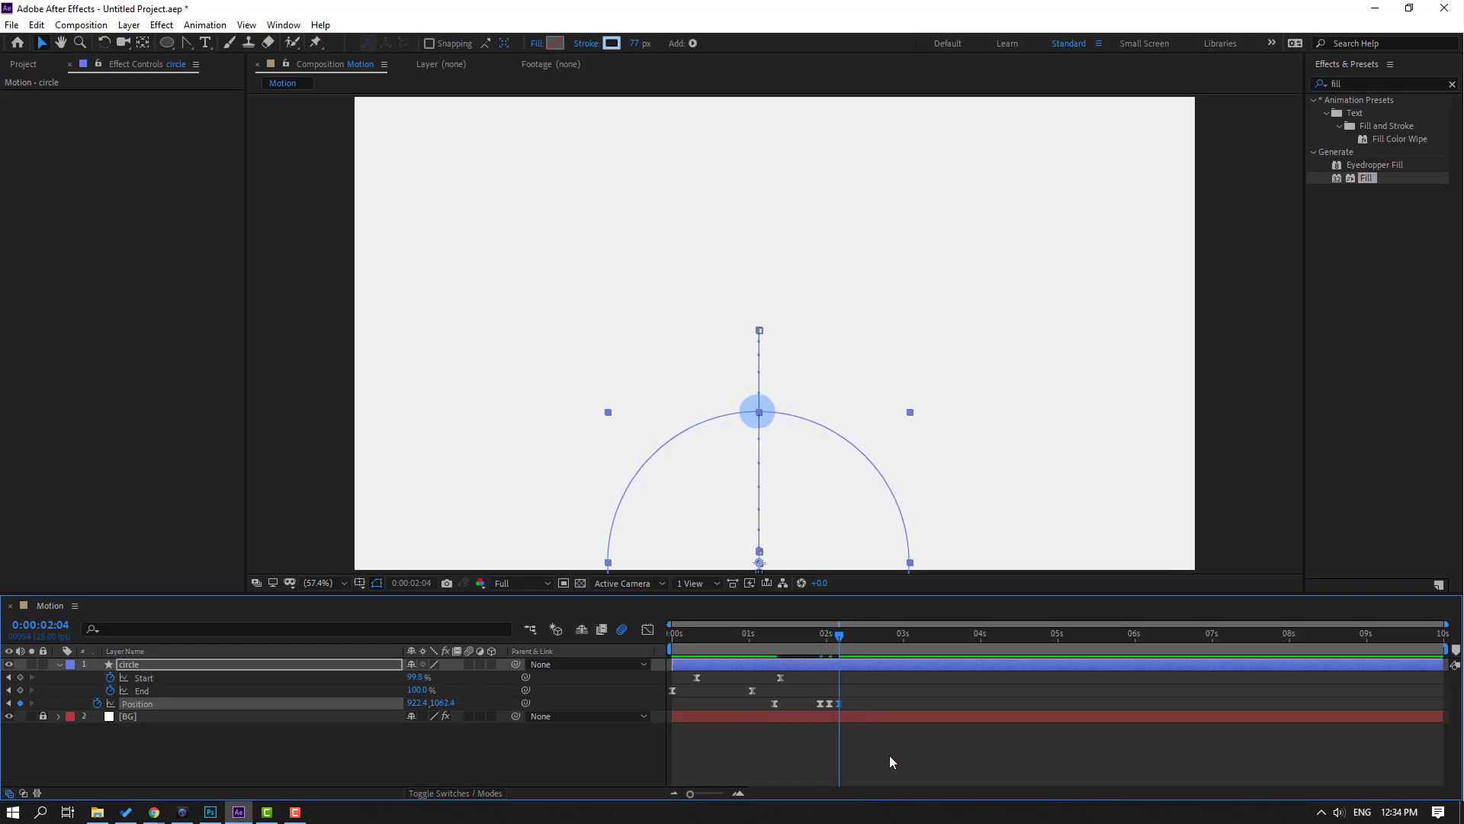
click(841, 748)
key(space)
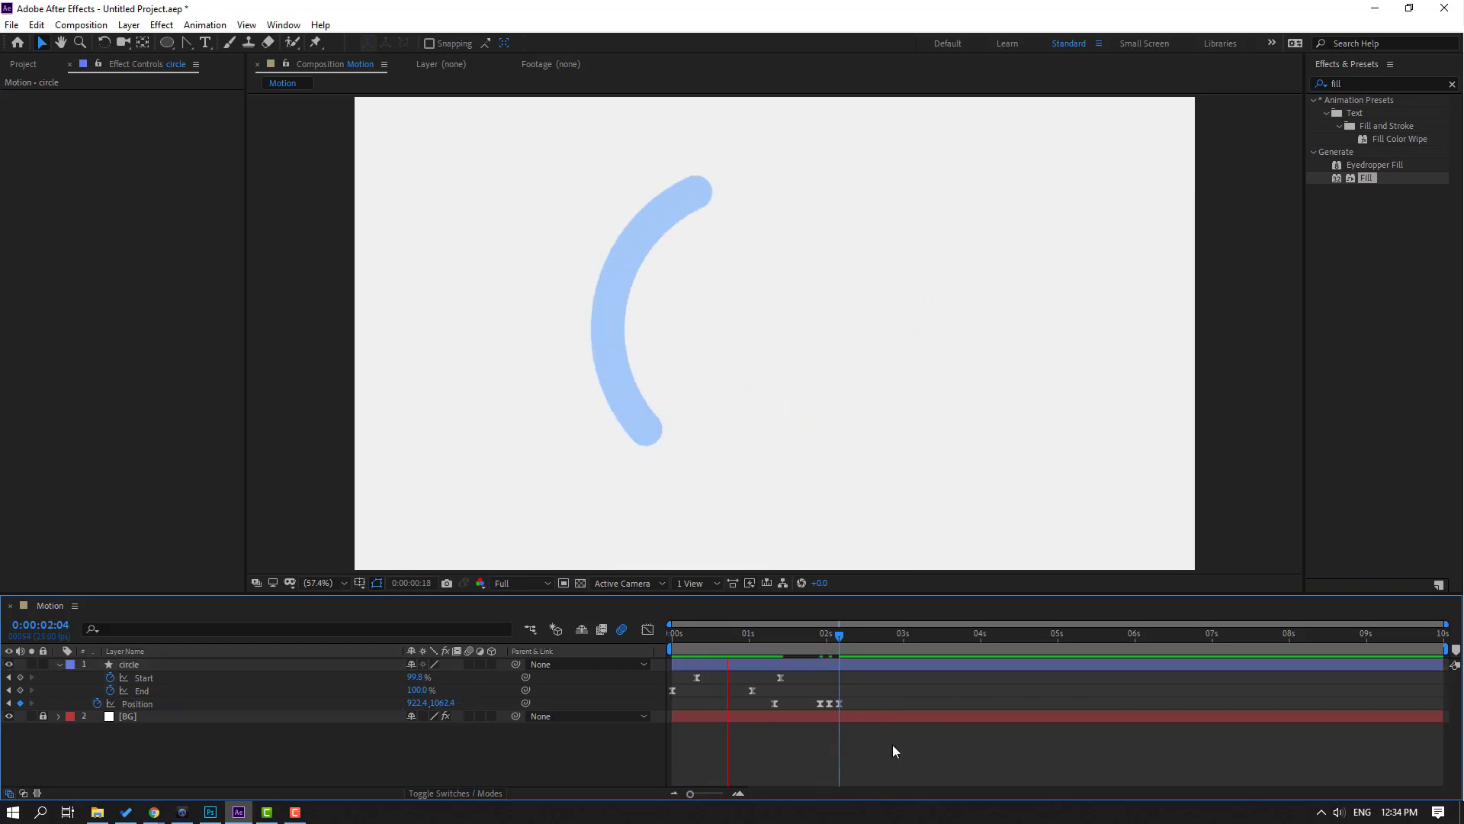
mouse_move(870, 711)
mouse_down()
mouse_move(818, 708)
mouse_move(859, 706)
mouse_up()
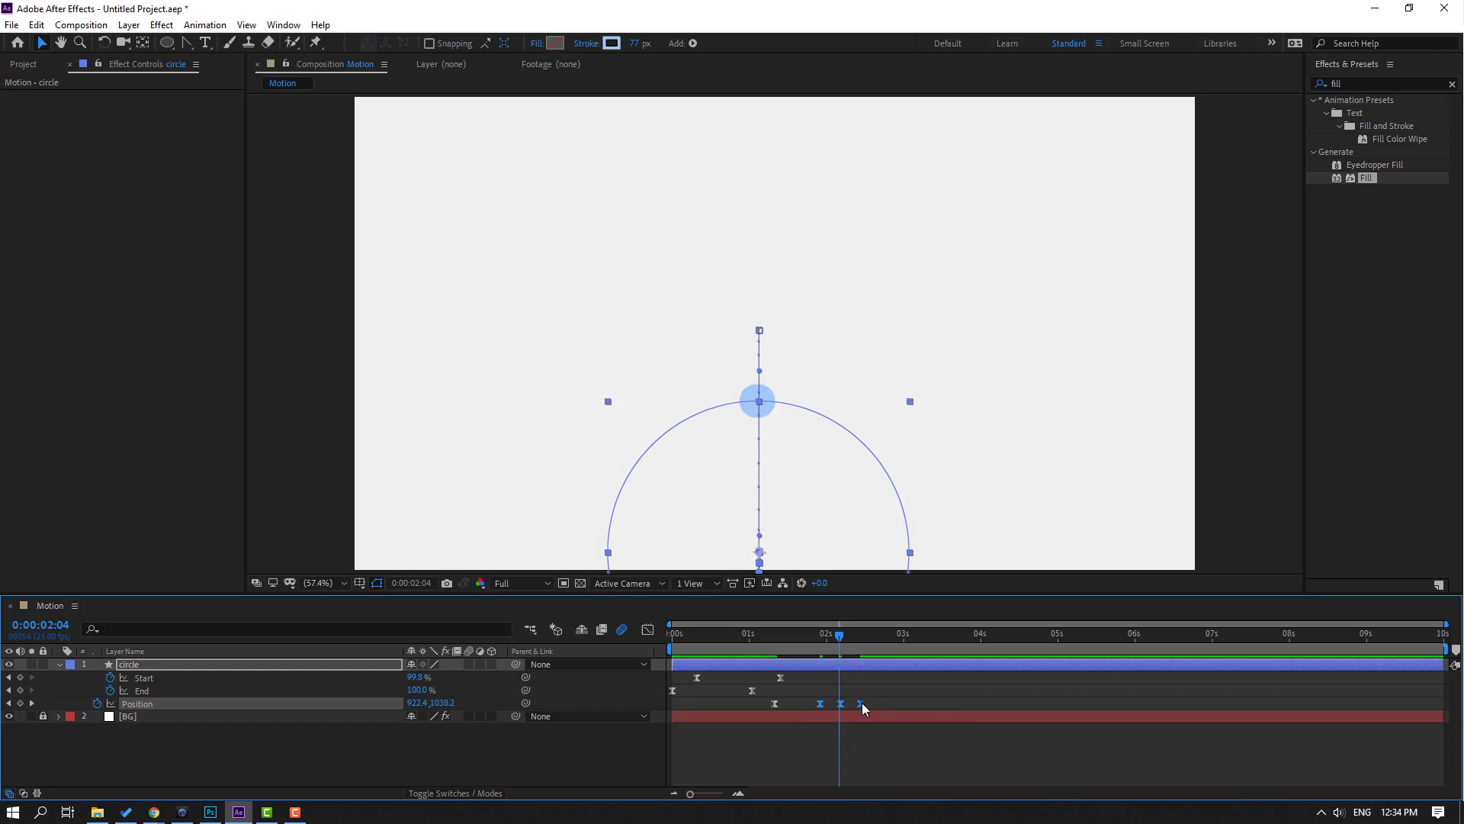
- Set the selected Position keyframes' spatial interpolation to Linear and preview
right_click(841, 702)
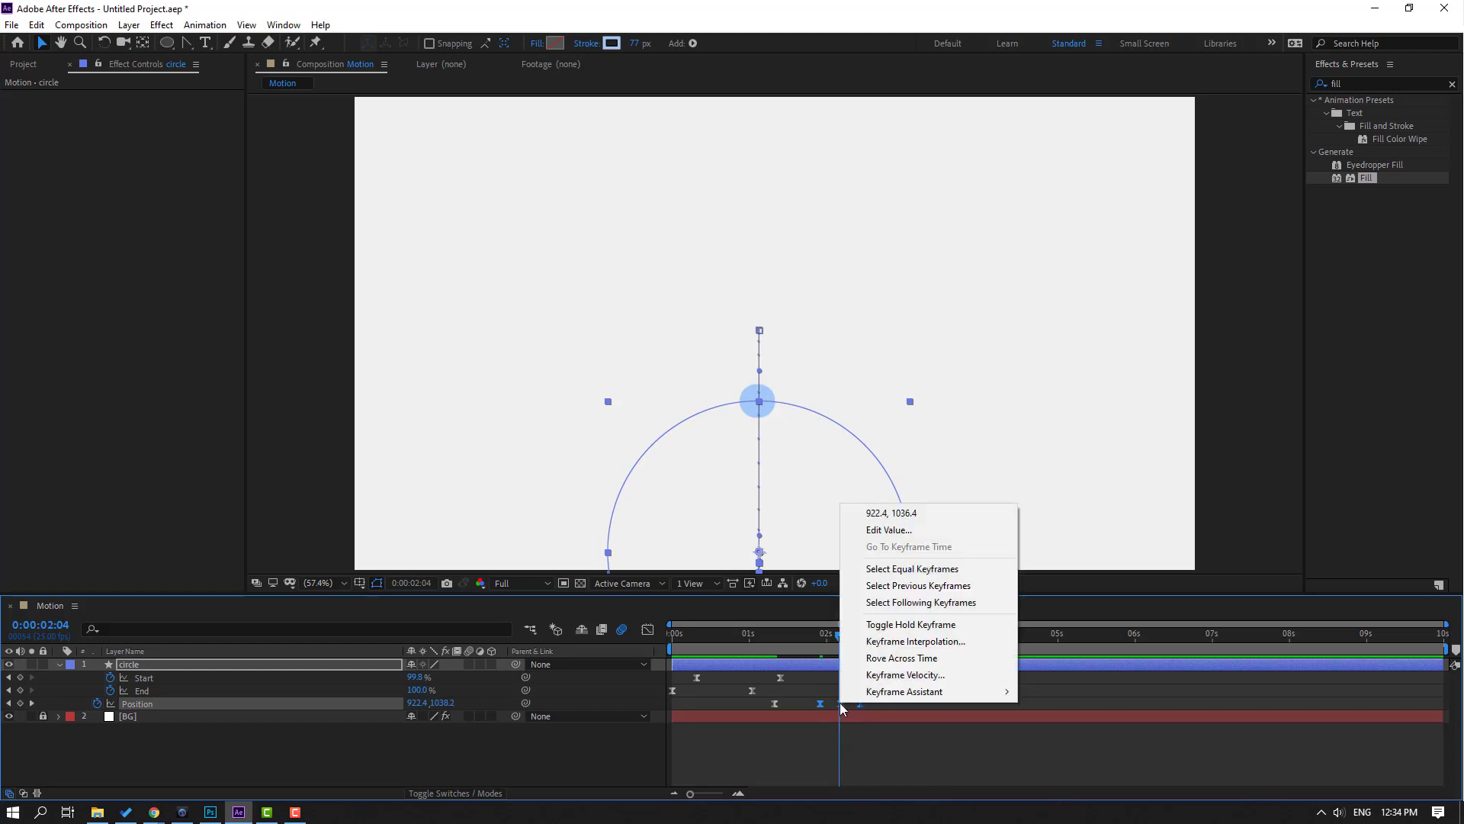
click(948, 646)
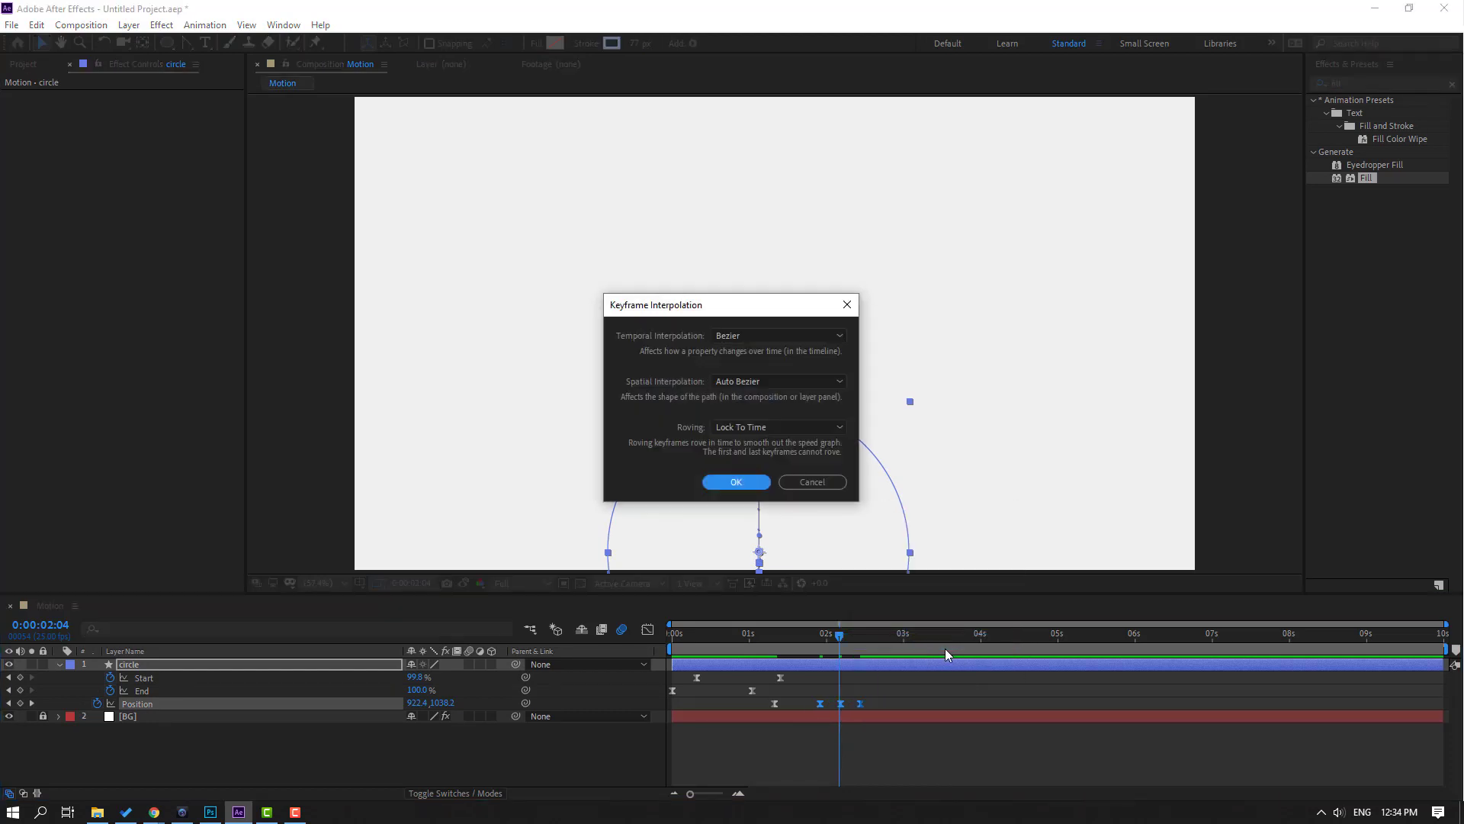
click(754, 382)
click(739, 417)
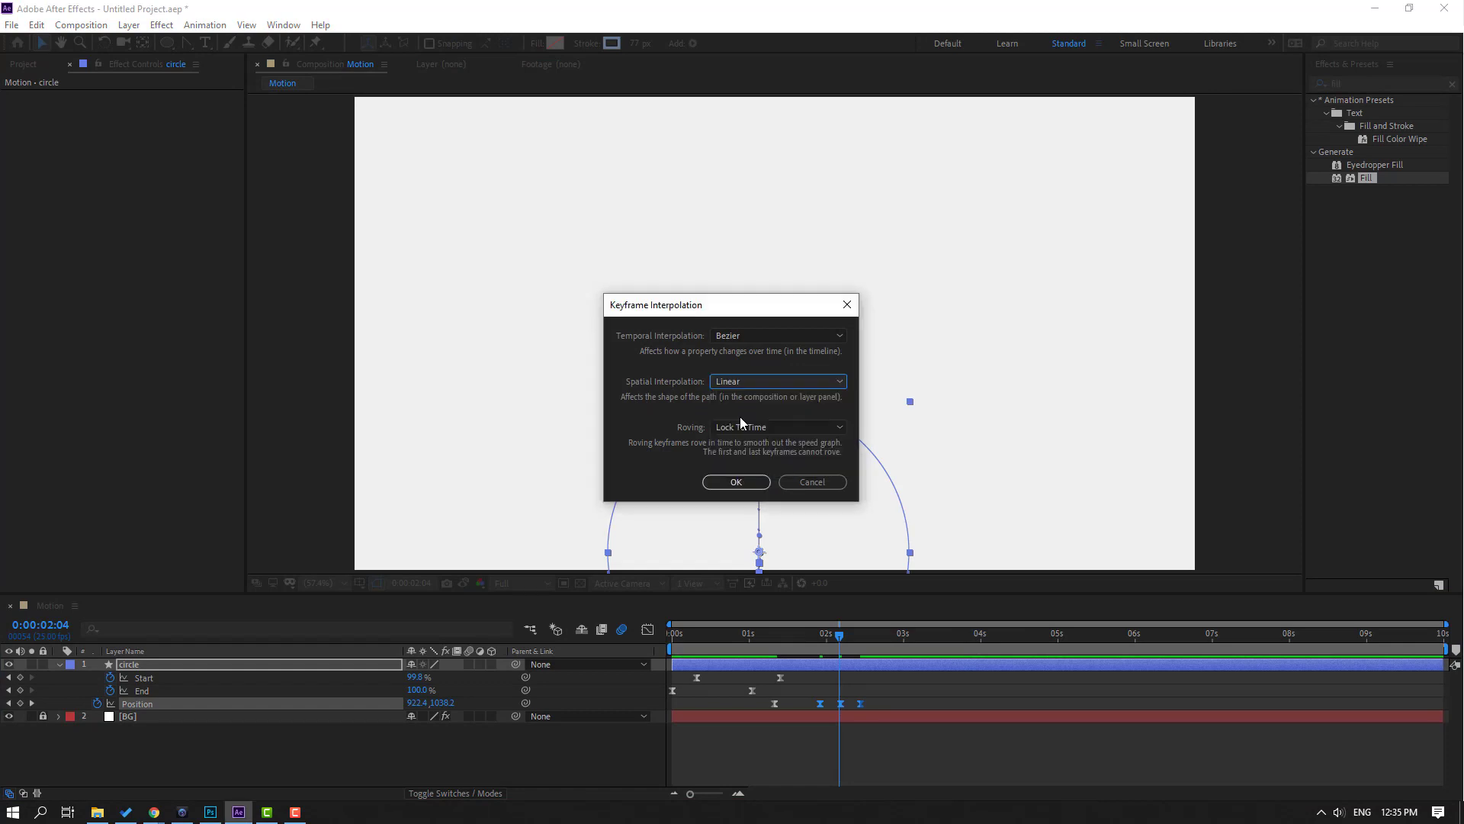
click(754, 482)
click(934, 738)
key(space)
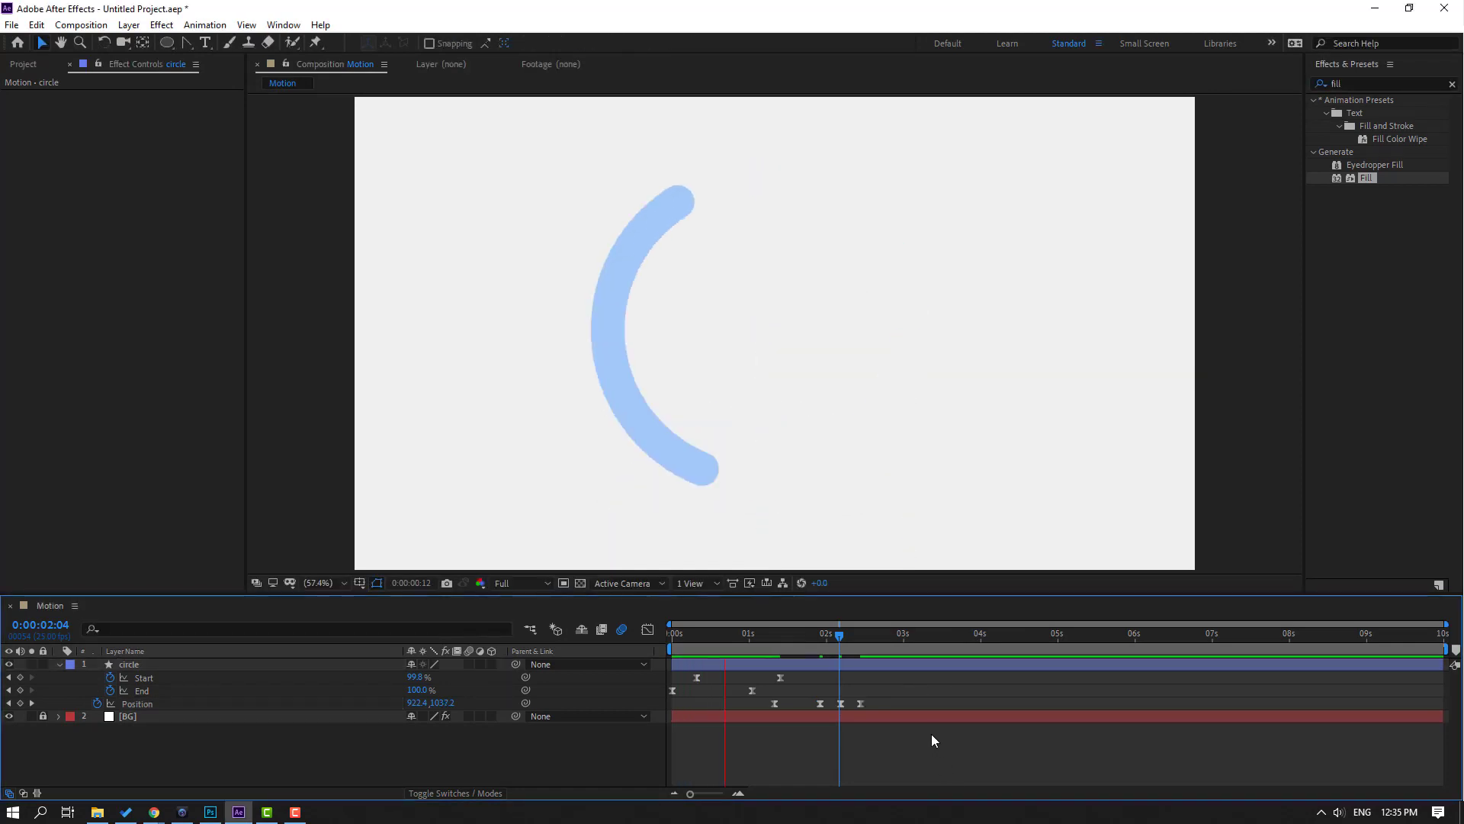
key(space)
- In the Graph Editor, ease the first Position keyframe into a sharp speed spike
drag(826, 703, 772, 720)
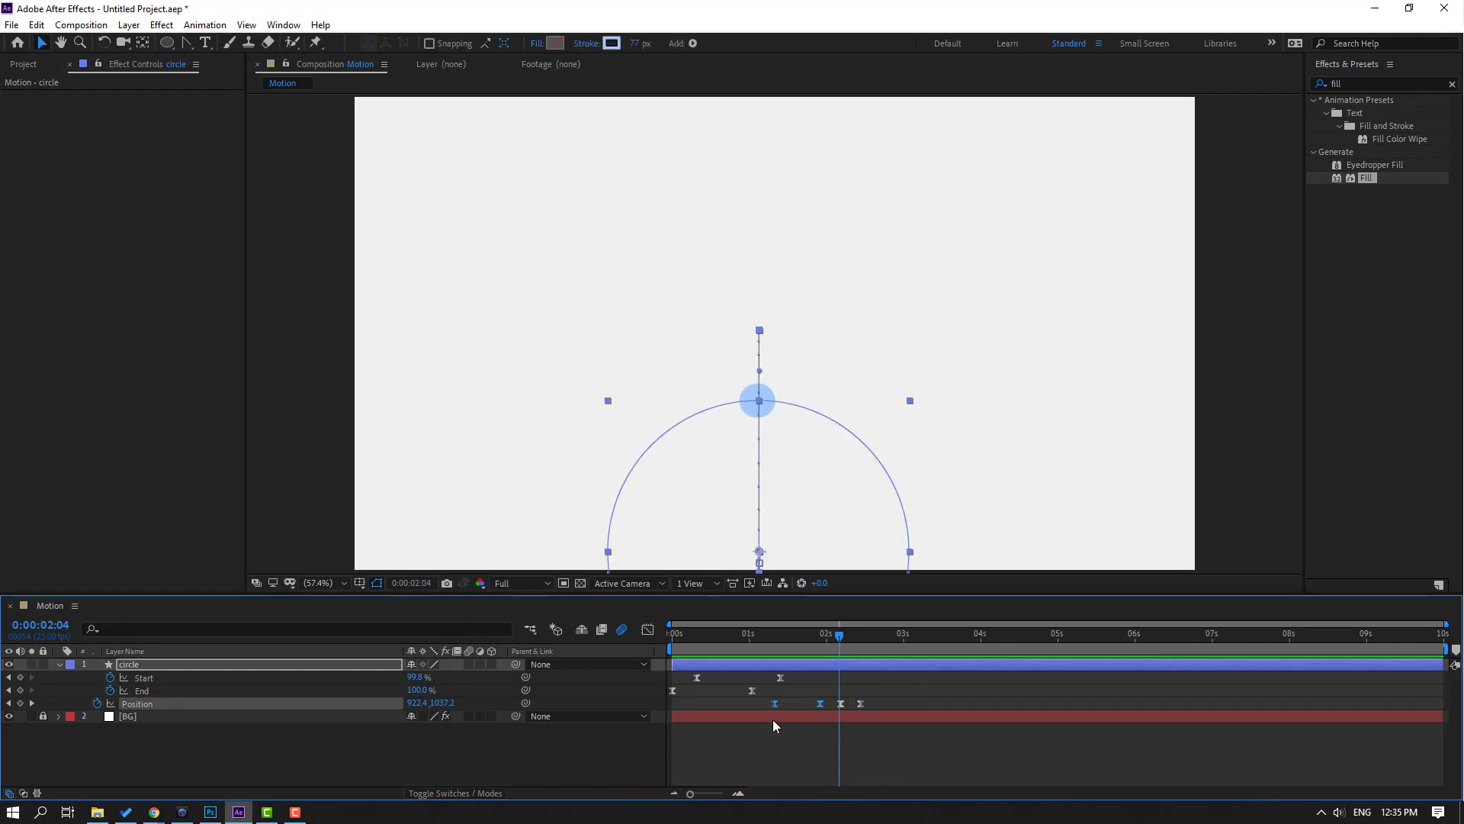
click(647, 629)
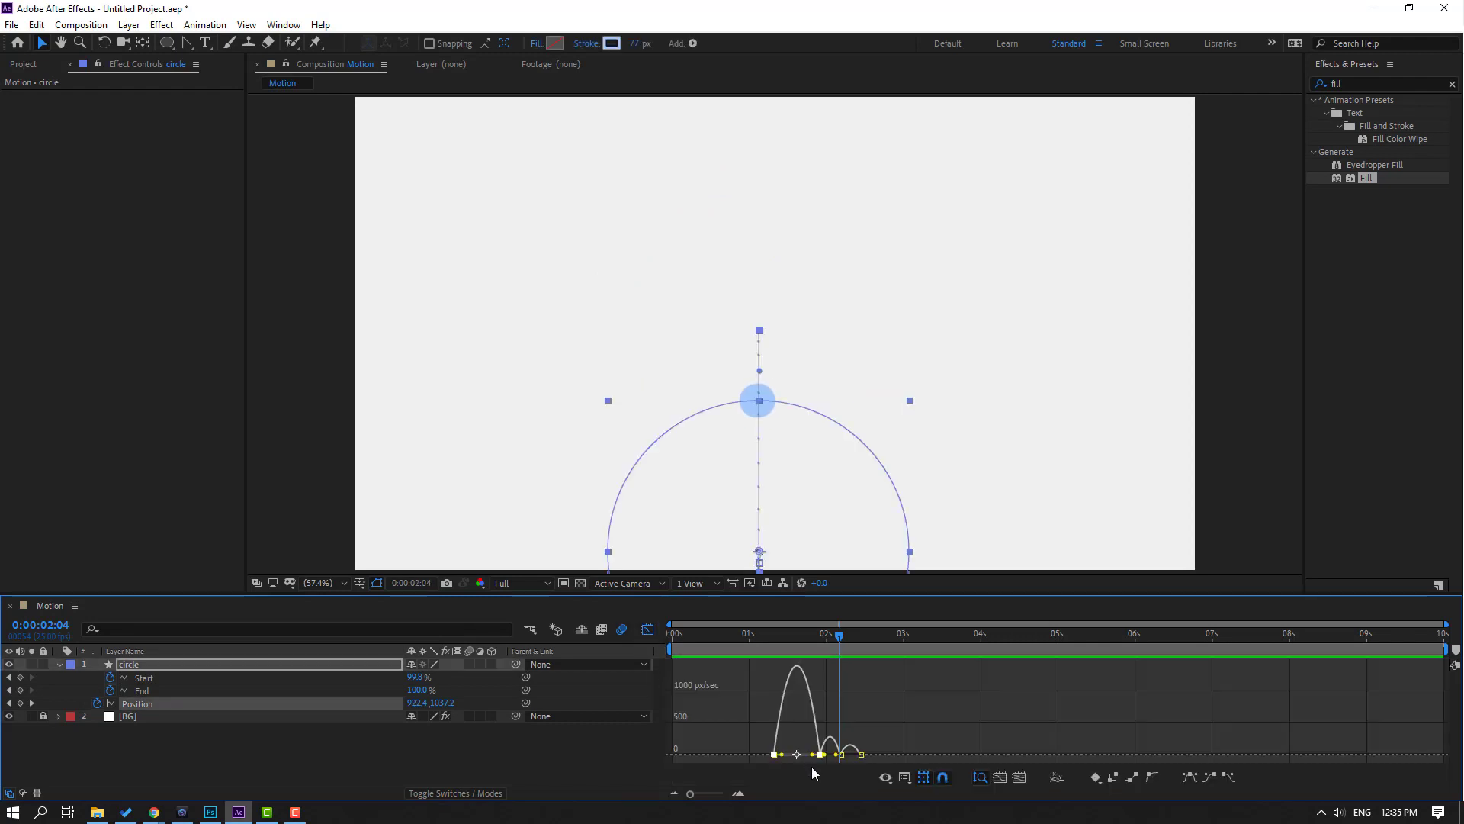
drag(799, 638, 778, 638)
key(equal)
mouse_move(804, 748)
mouse_down()
mouse_move(766, 761)
mouse_move(815, 756)
mouse_up()
key(minus)
key(space)
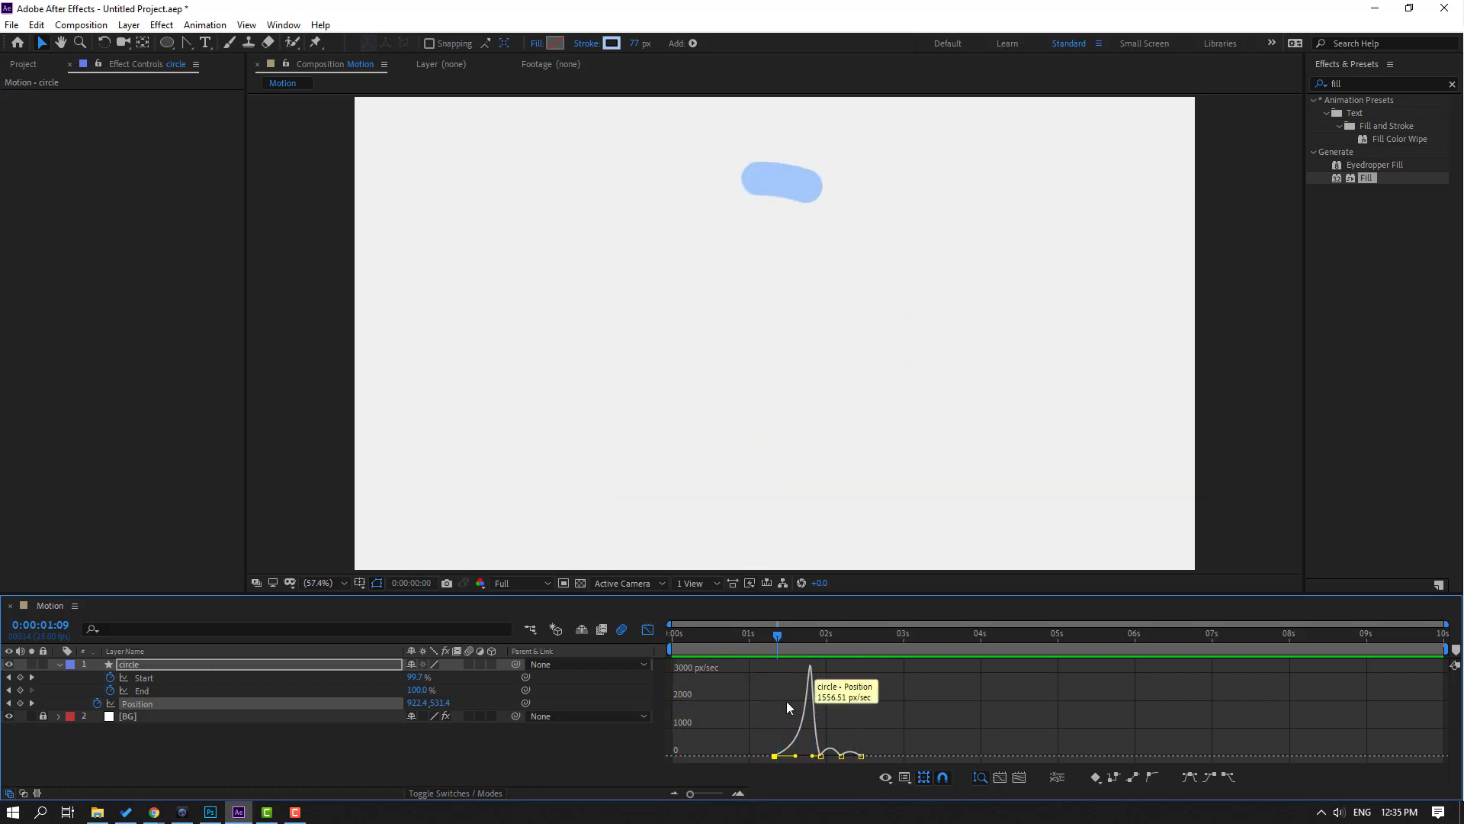
key(space)
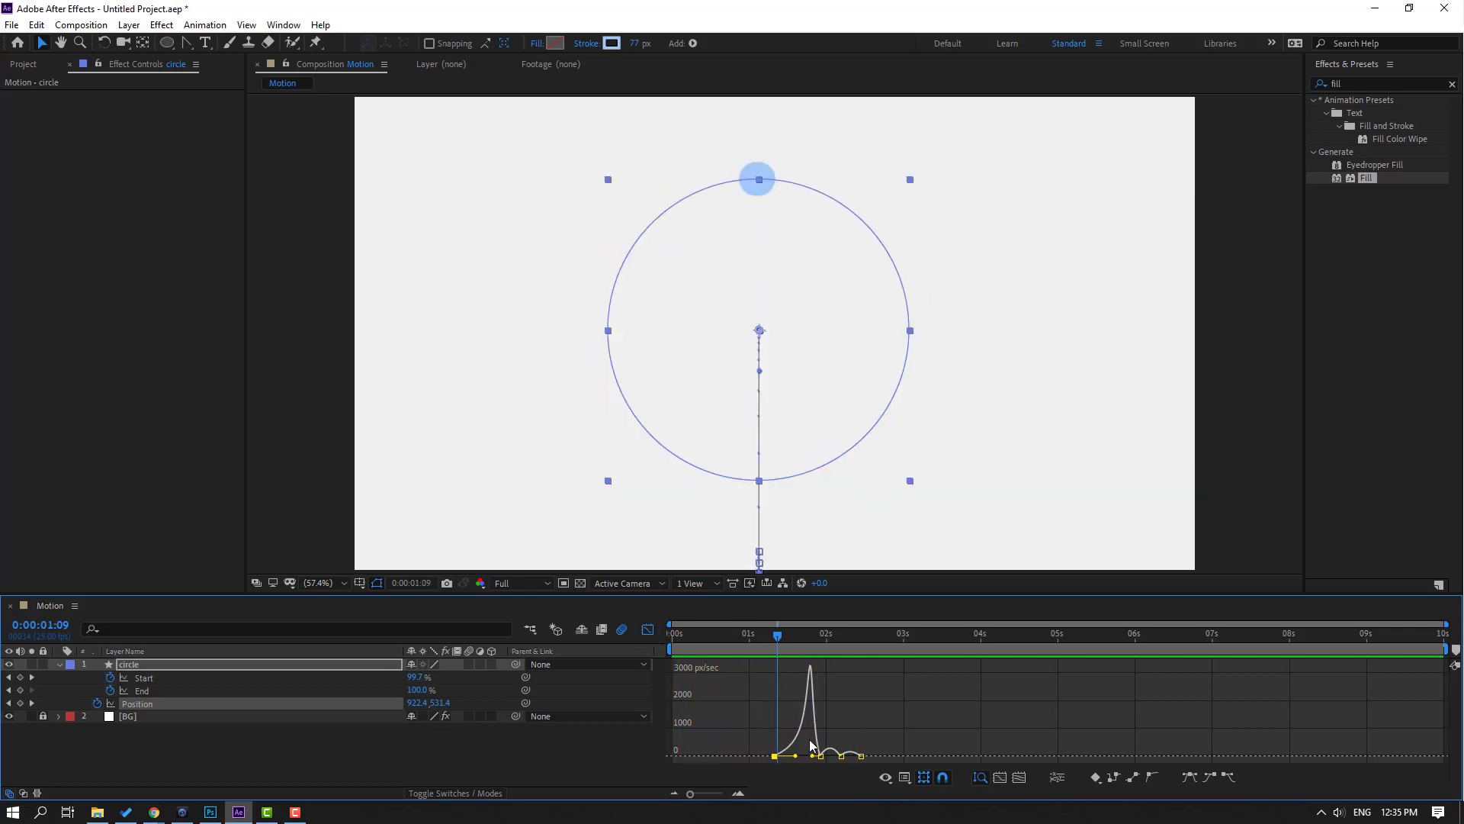
- Move the first Position keyframe earlier to about 0:00:01:01 and preview the drop
click(646, 630)
drag(880, 704, 761, 706)
key(space)
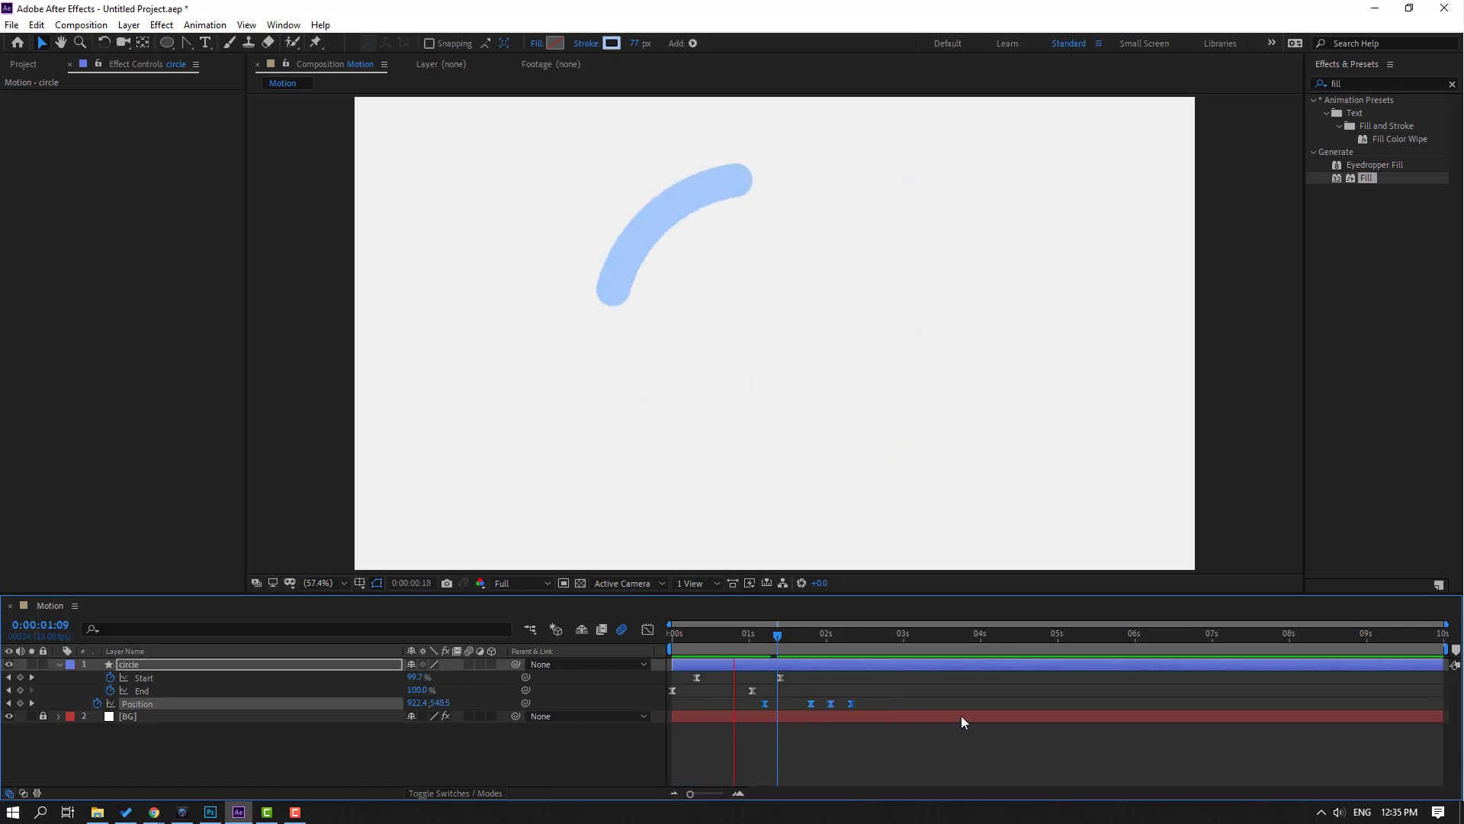
key(space)
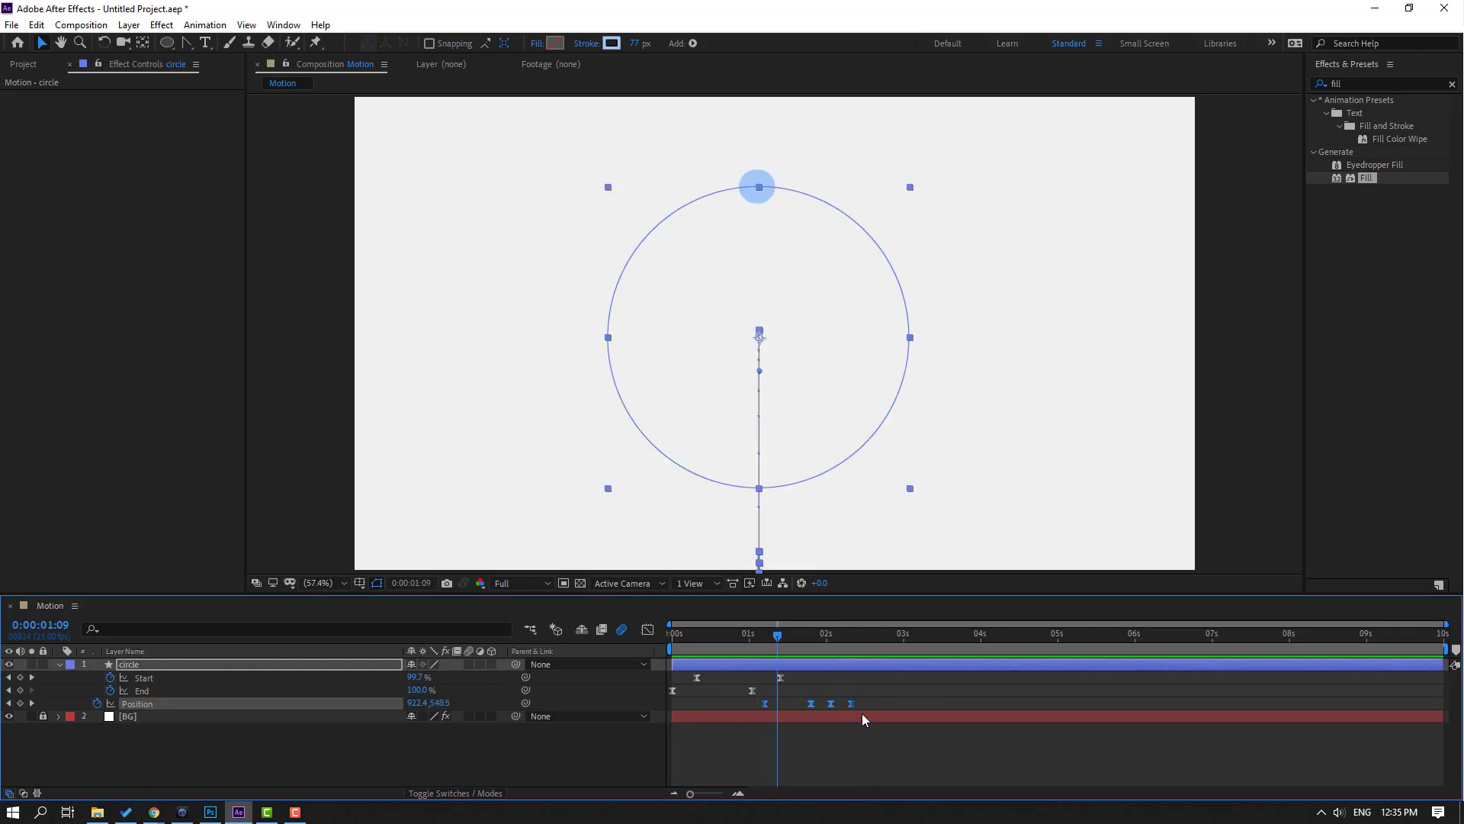
drag(853, 704, 861, 703)
click(775, 703)
drag(774, 703, 764, 713)
key(space)
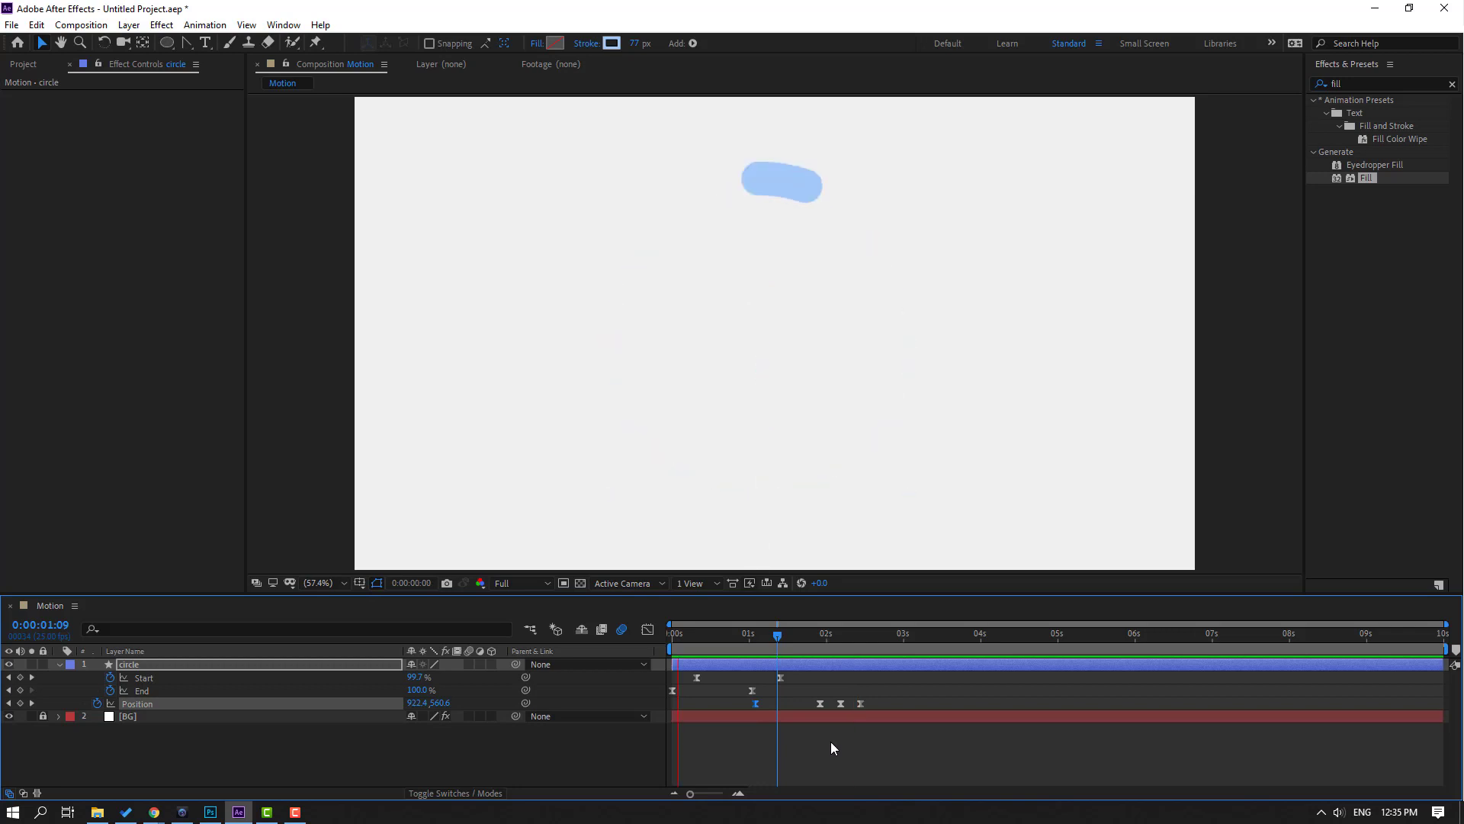
- Move the playhead to 0:00:02:10, deselect the circle layer, and pick the Pen tool
scroll(1023, 436, down, 3)
scroll(880, 468, up, 2)
drag(769, 637, 858, 636)
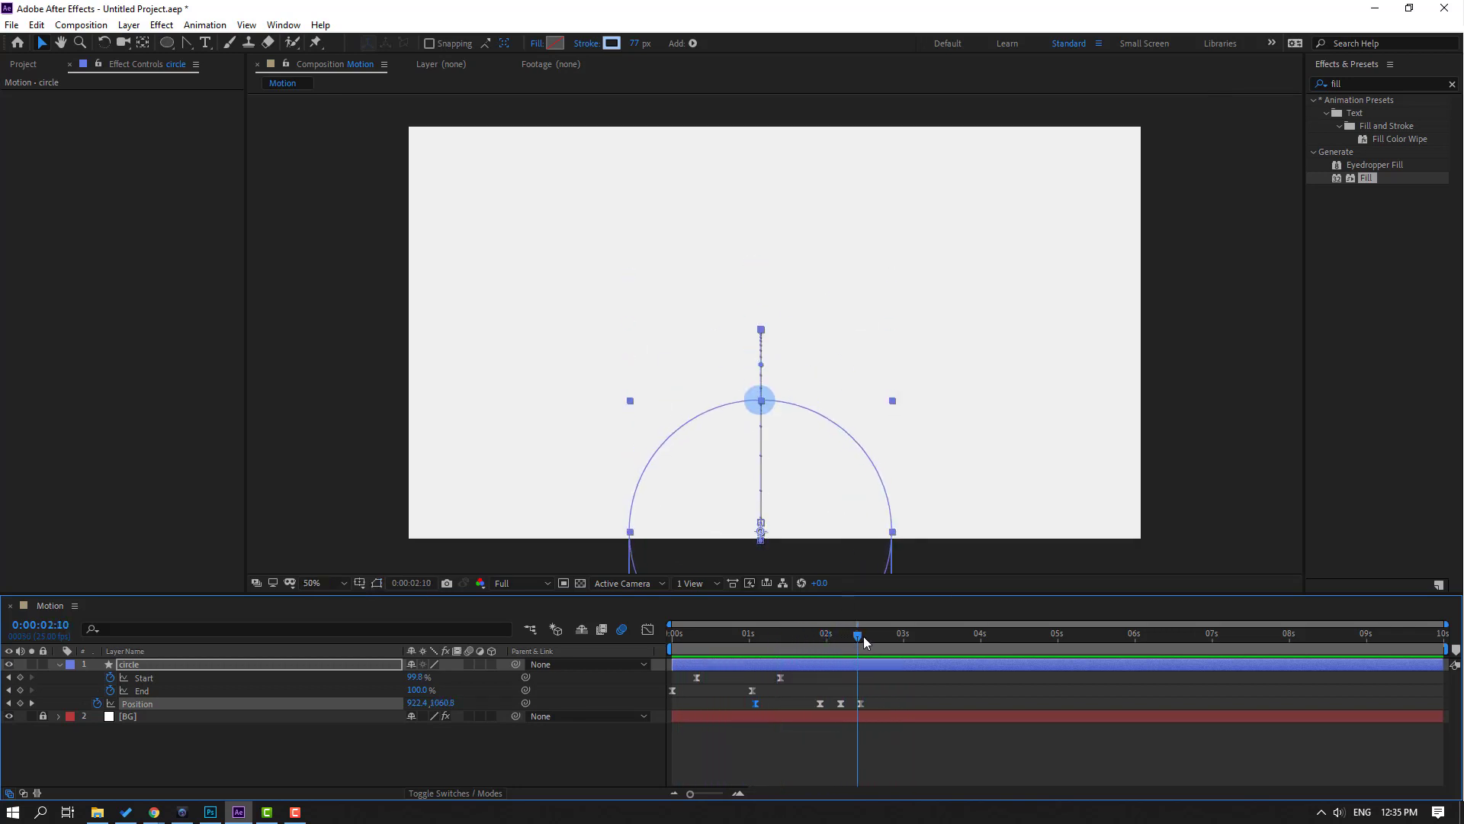
click(414, 773)
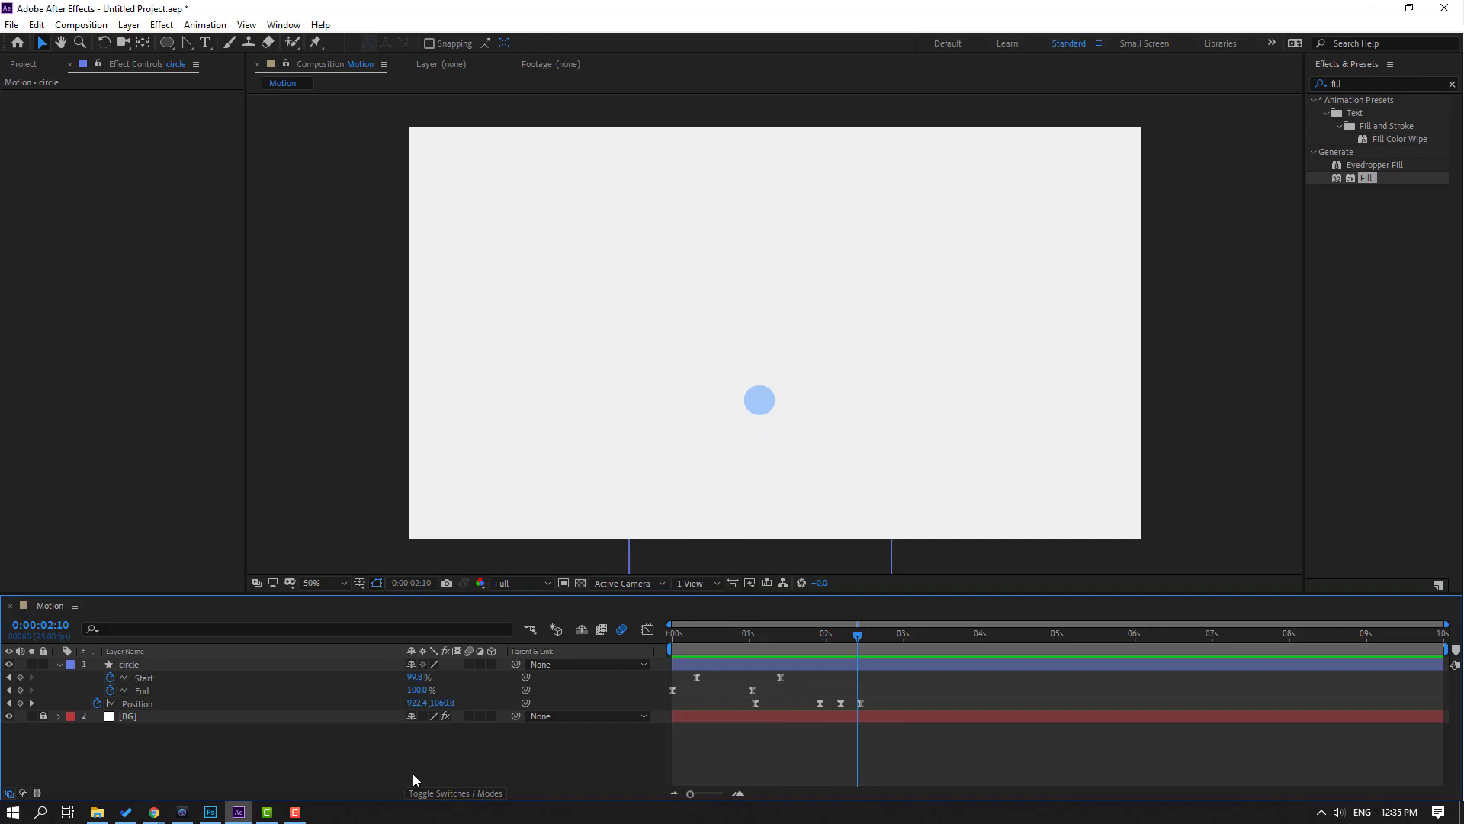
click(182, 43)
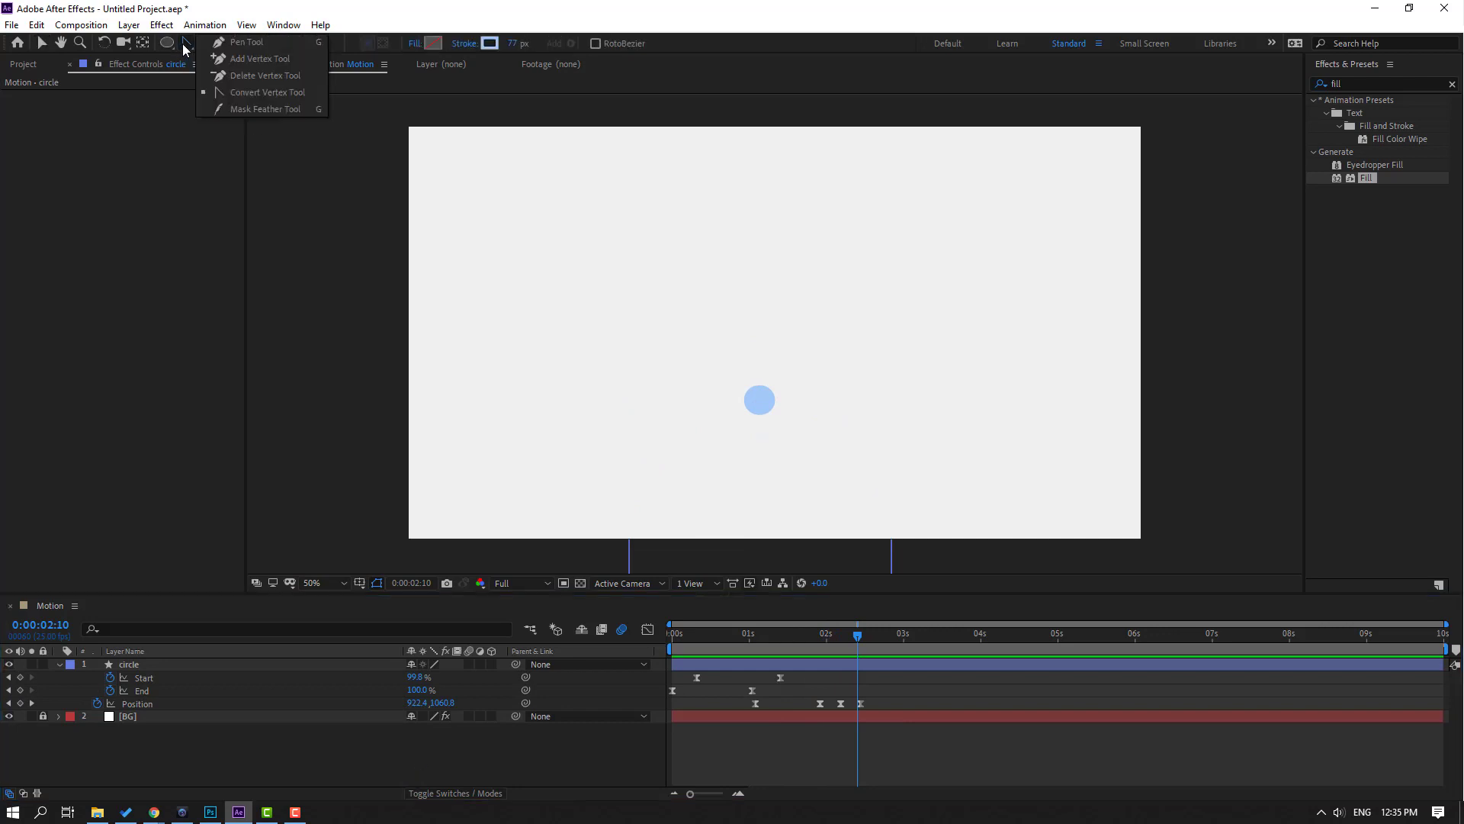
click(272, 43)
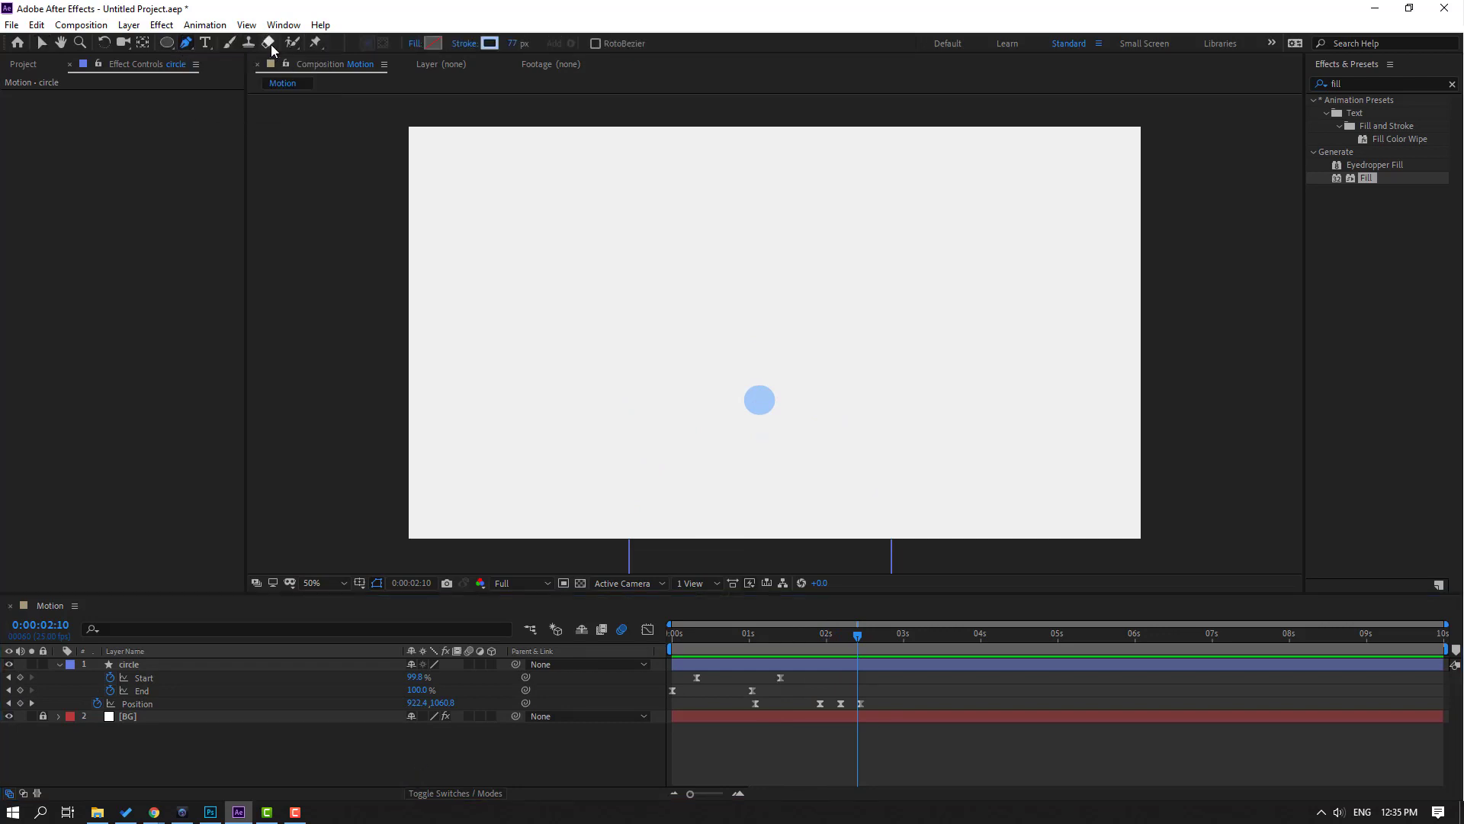
key(period)
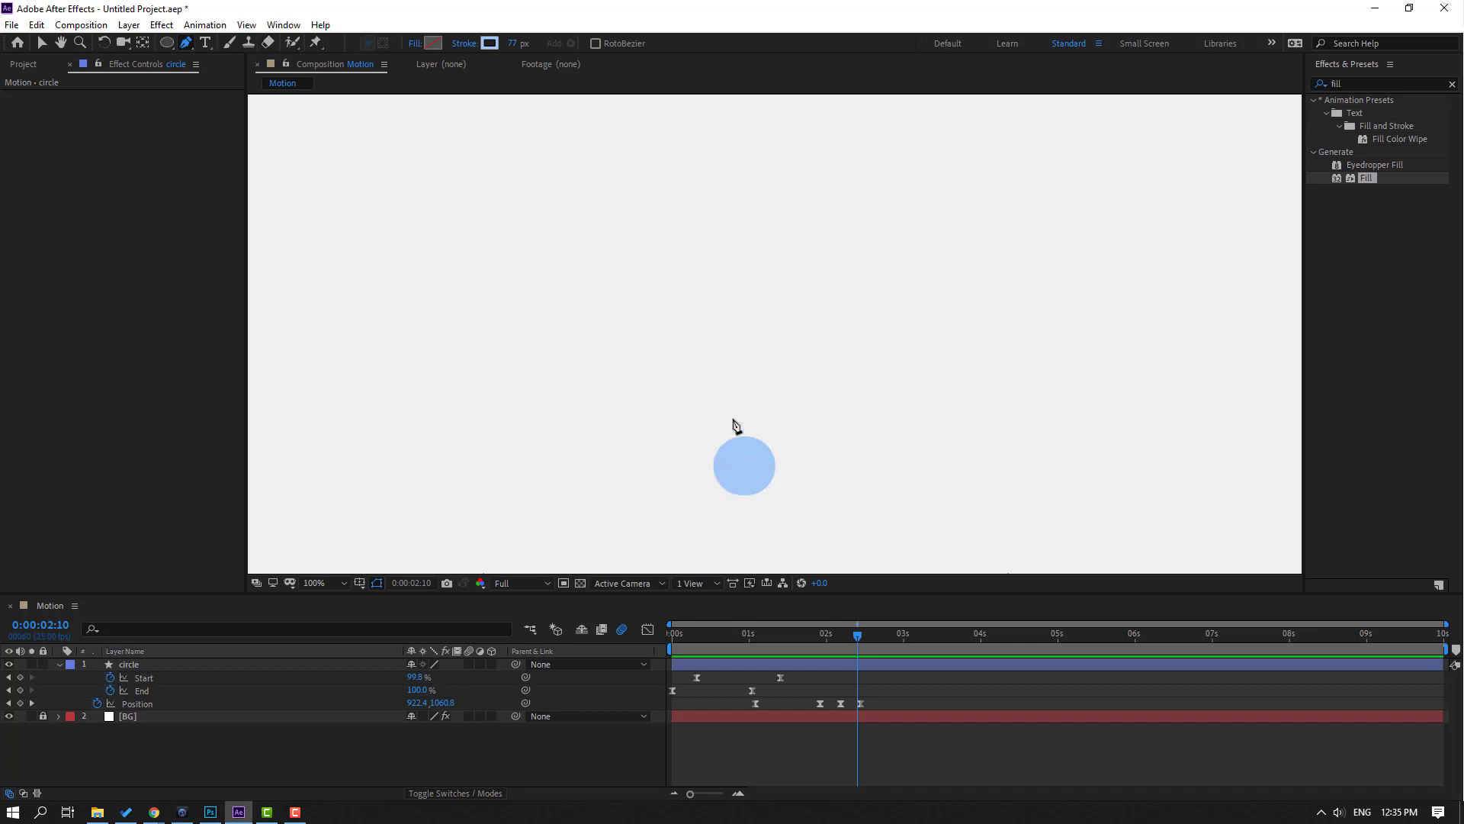
key(comma)
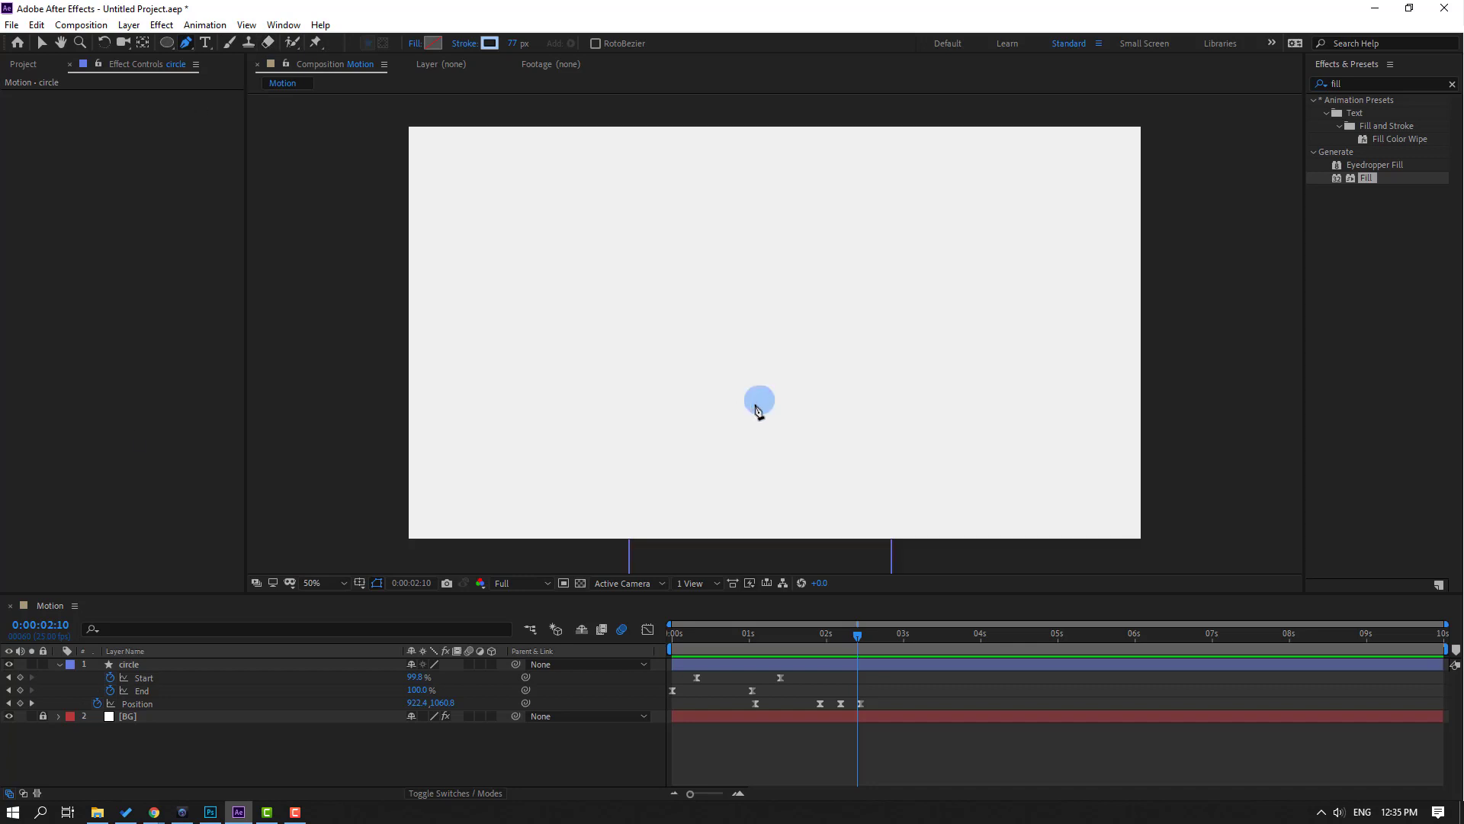
- Draw a tapered four-point bar above the dot and close the path
click(730, 234)
click(768, 233)
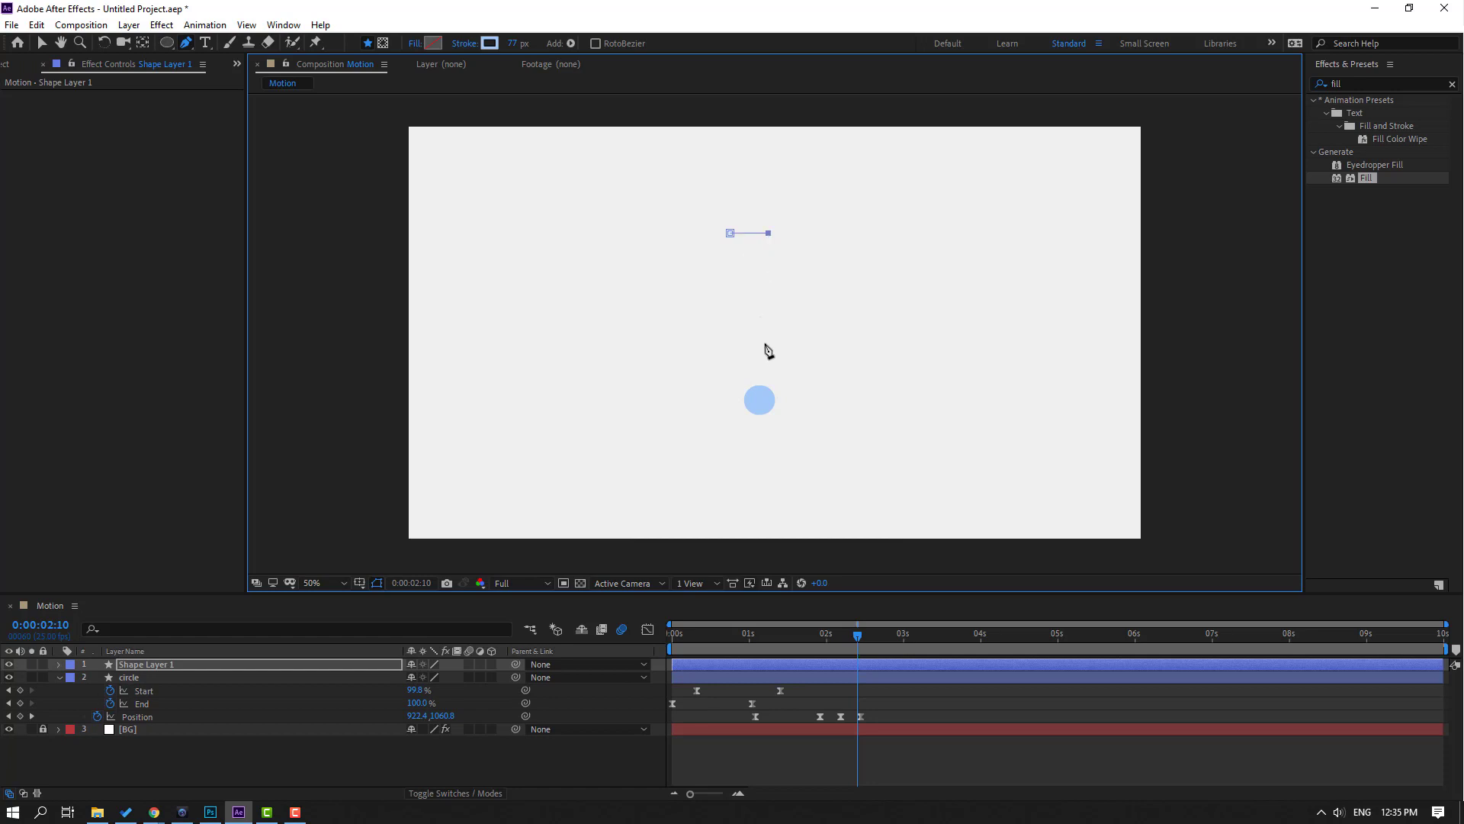
click(763, 370)
click(744, 370)
click(730, 234)
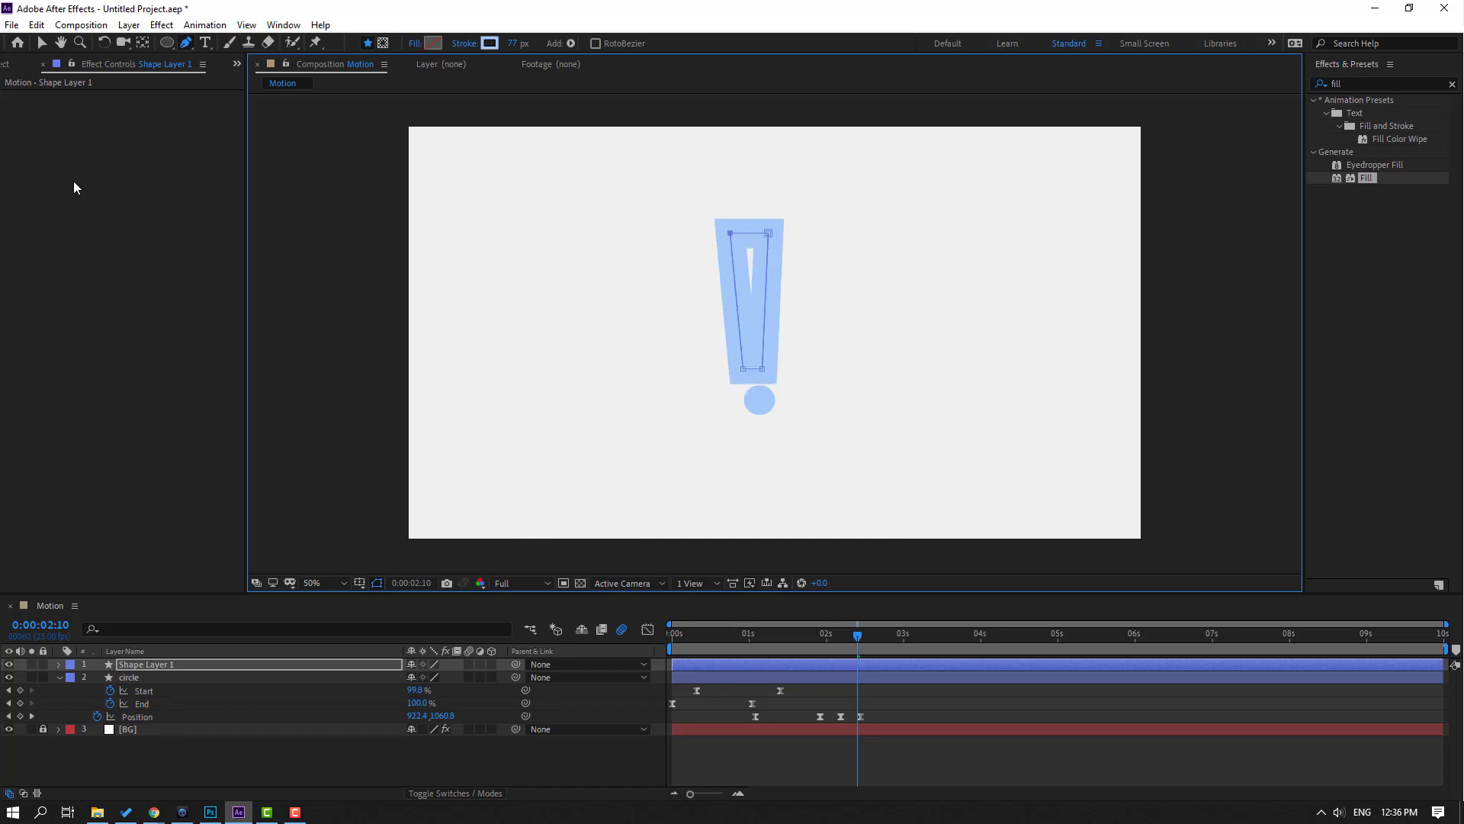
- Set the new shape's stroke width to 0 px
click(42, 44)
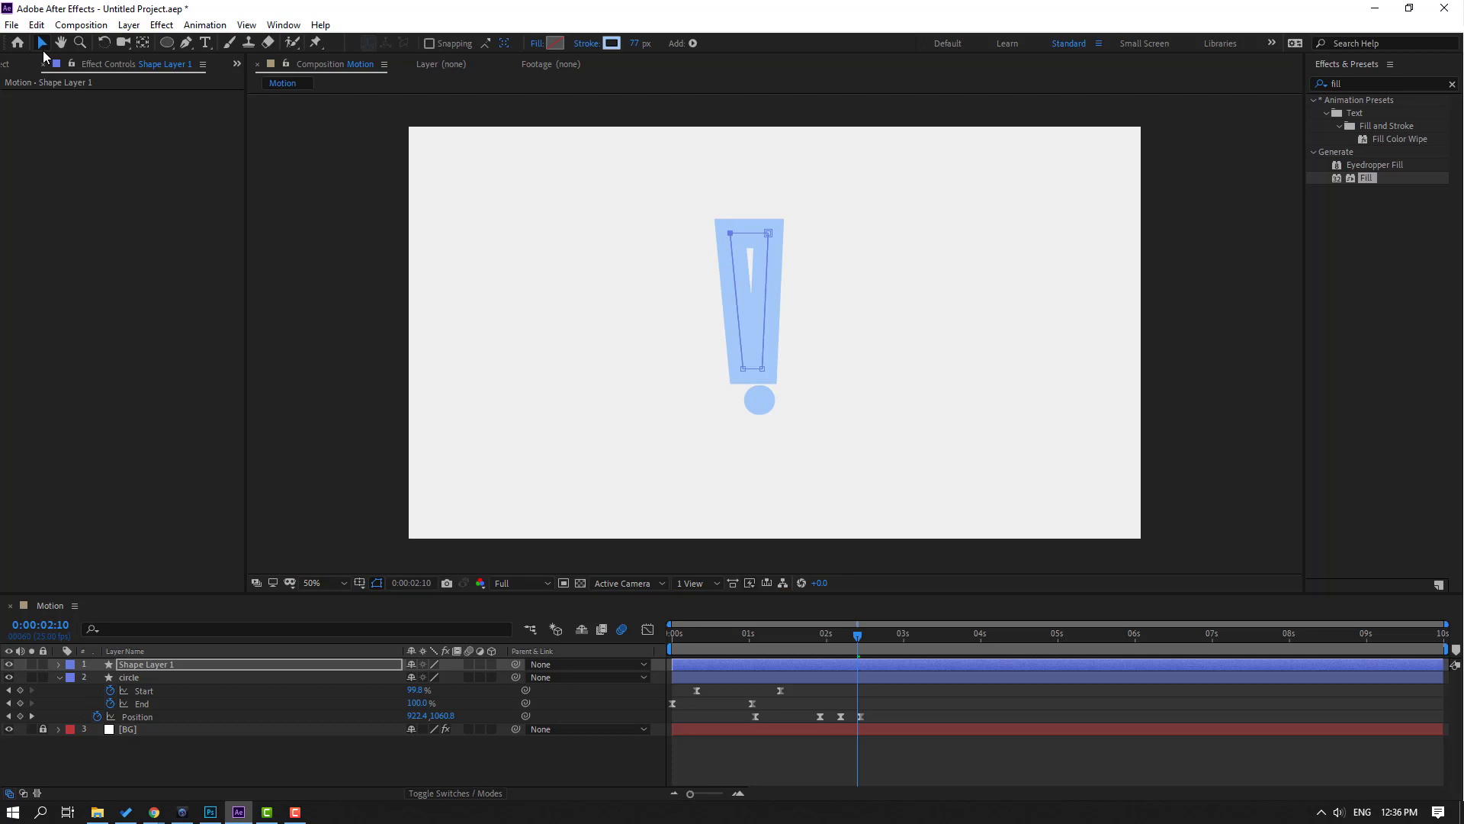
click(638, 44)
text(0)
key(Return)
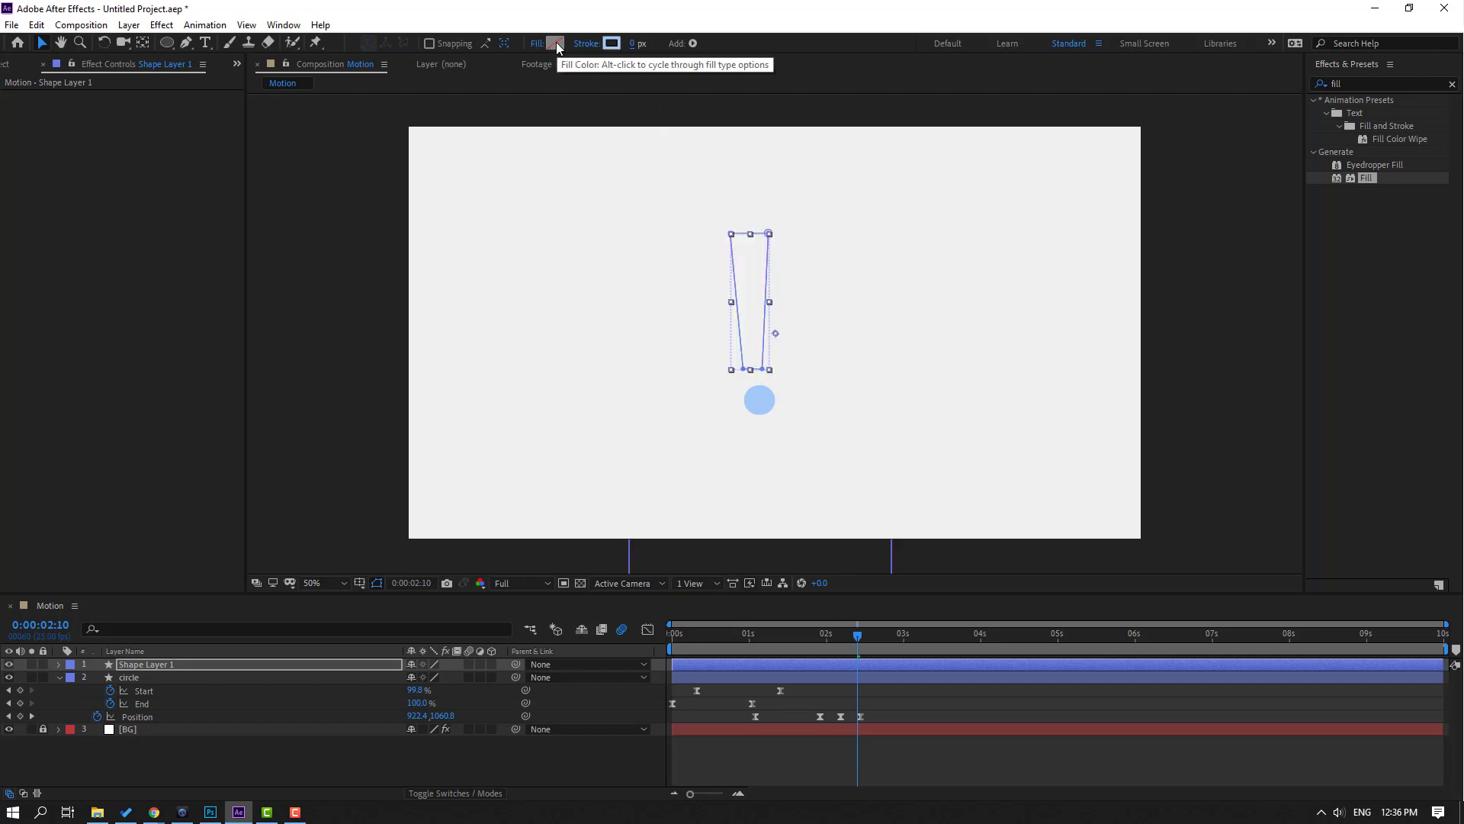
click(556, 43)
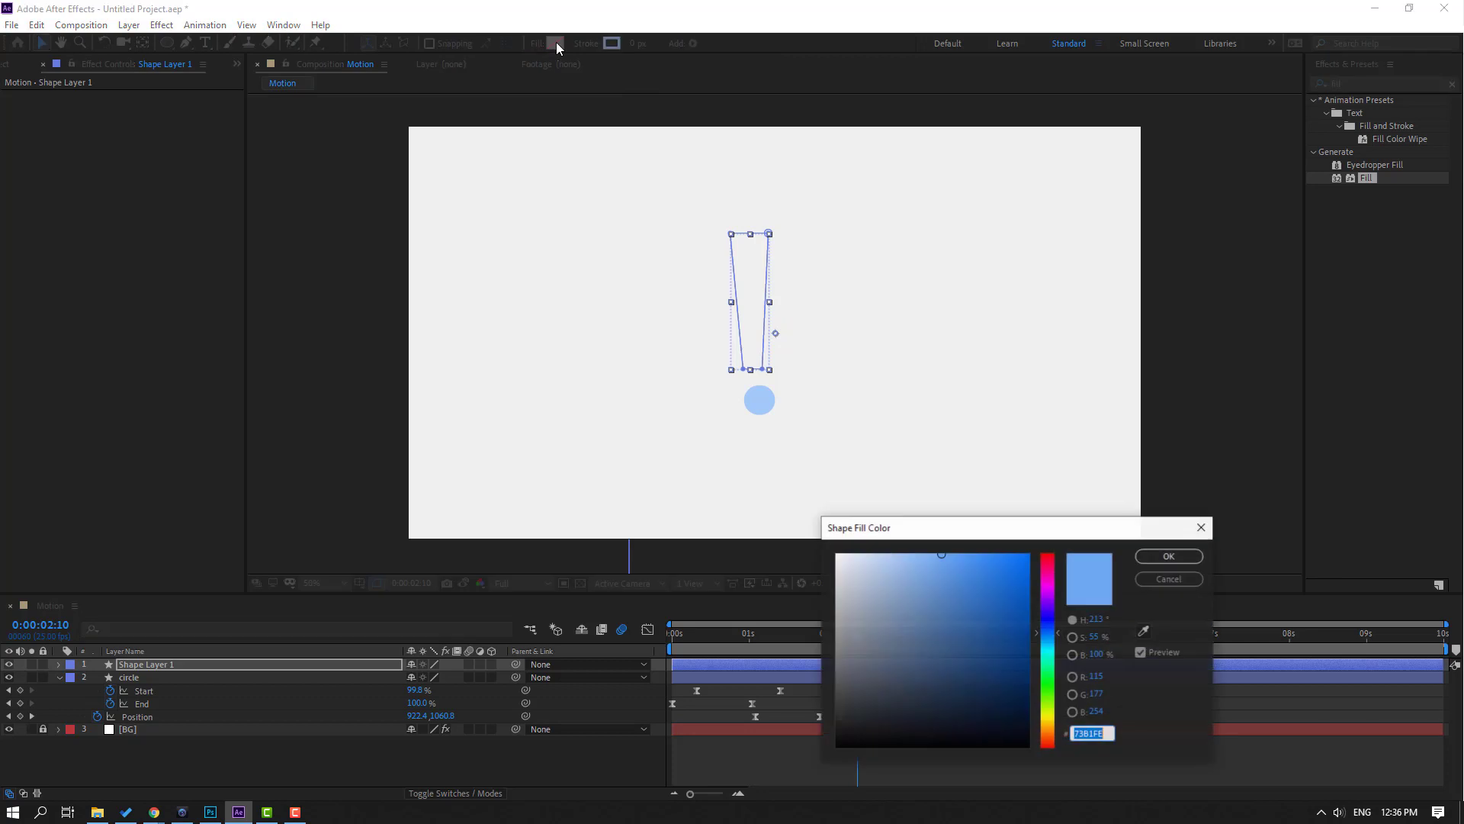
- Fill the bar with the dot's light blue (A2C8F7) using the eyedropper
click(1144, 630)
click(757, 399)
click(1169, 556)
key(/)
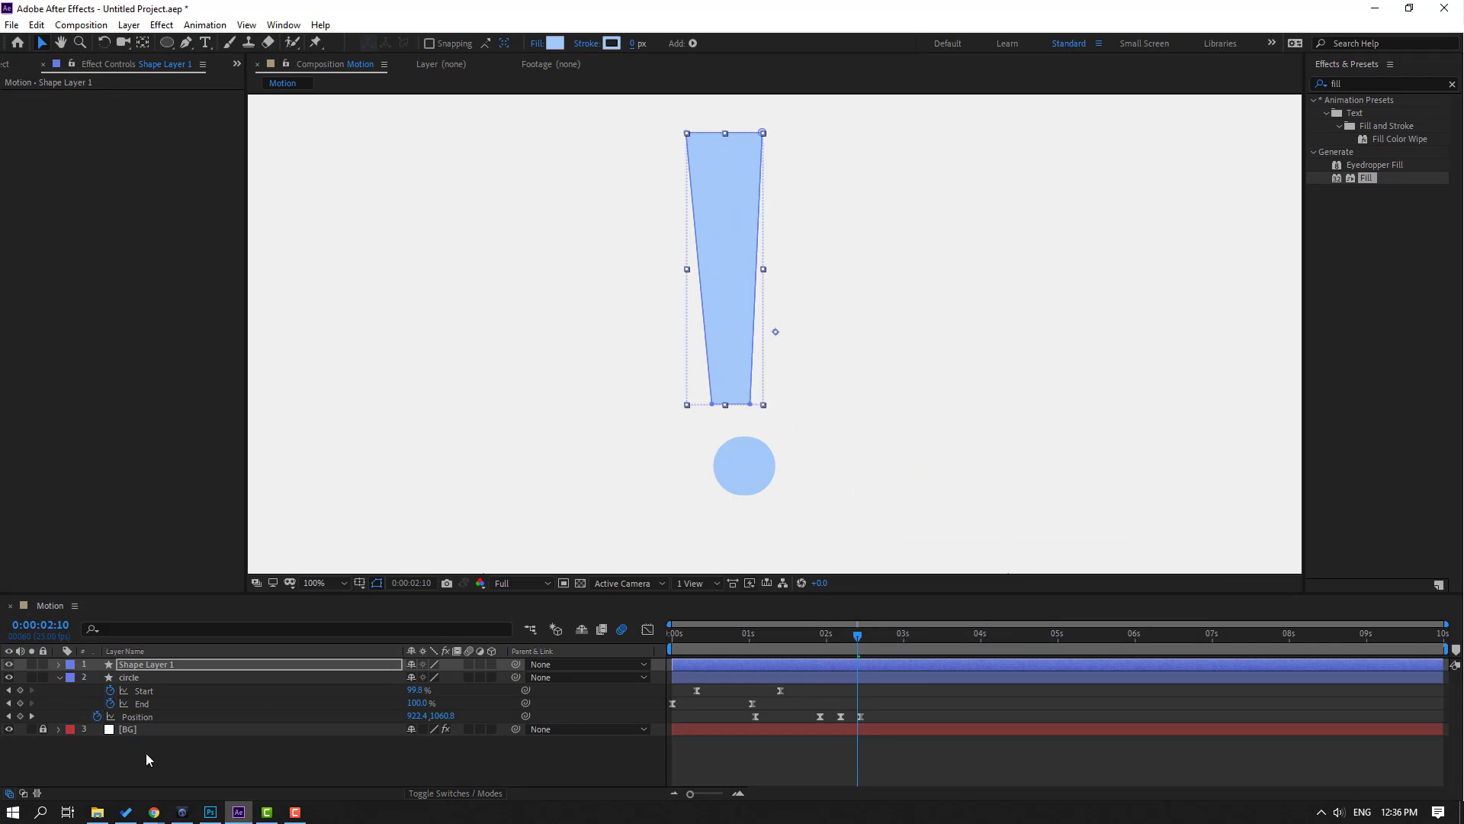
- Nudge Shape Layer 1's bar slightly right and down
click(146, 664)
click(730, 371)
drag(730, 372, 737, 380)
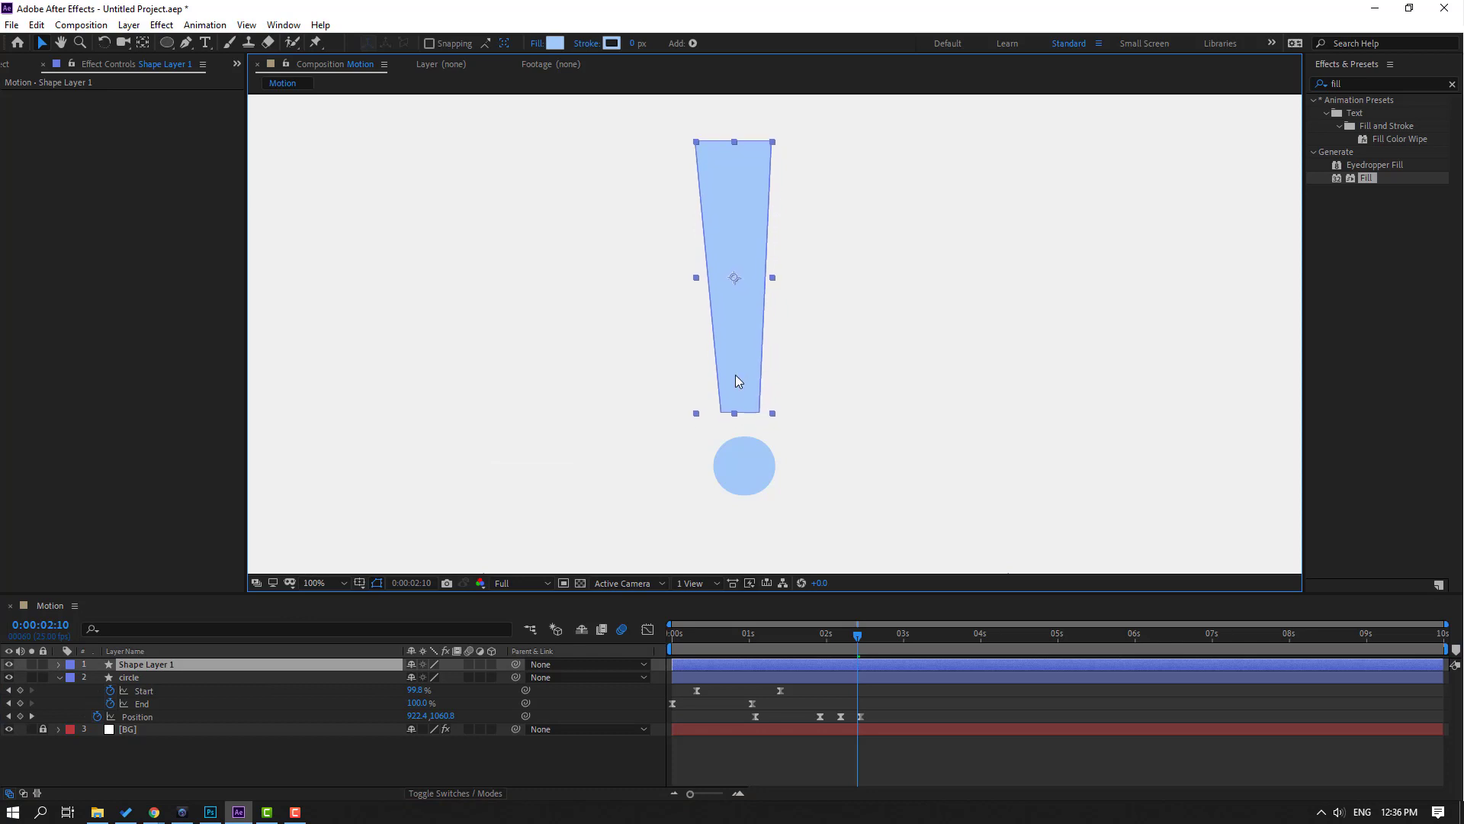
click(186, 46)
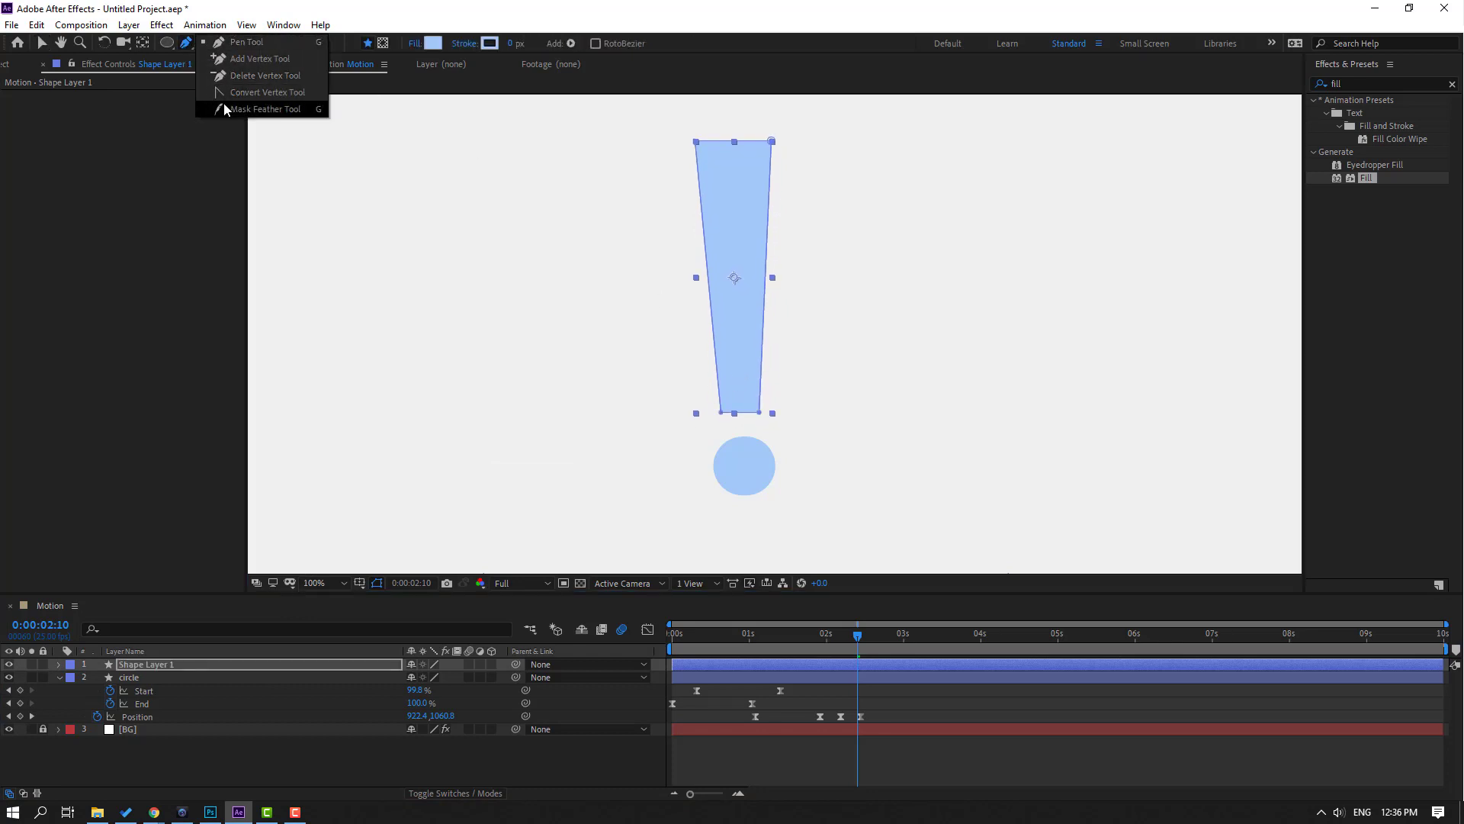
- Round the bar's bottom-left and bottom-right corners with the Convert Vertex tool
click(278, 94)
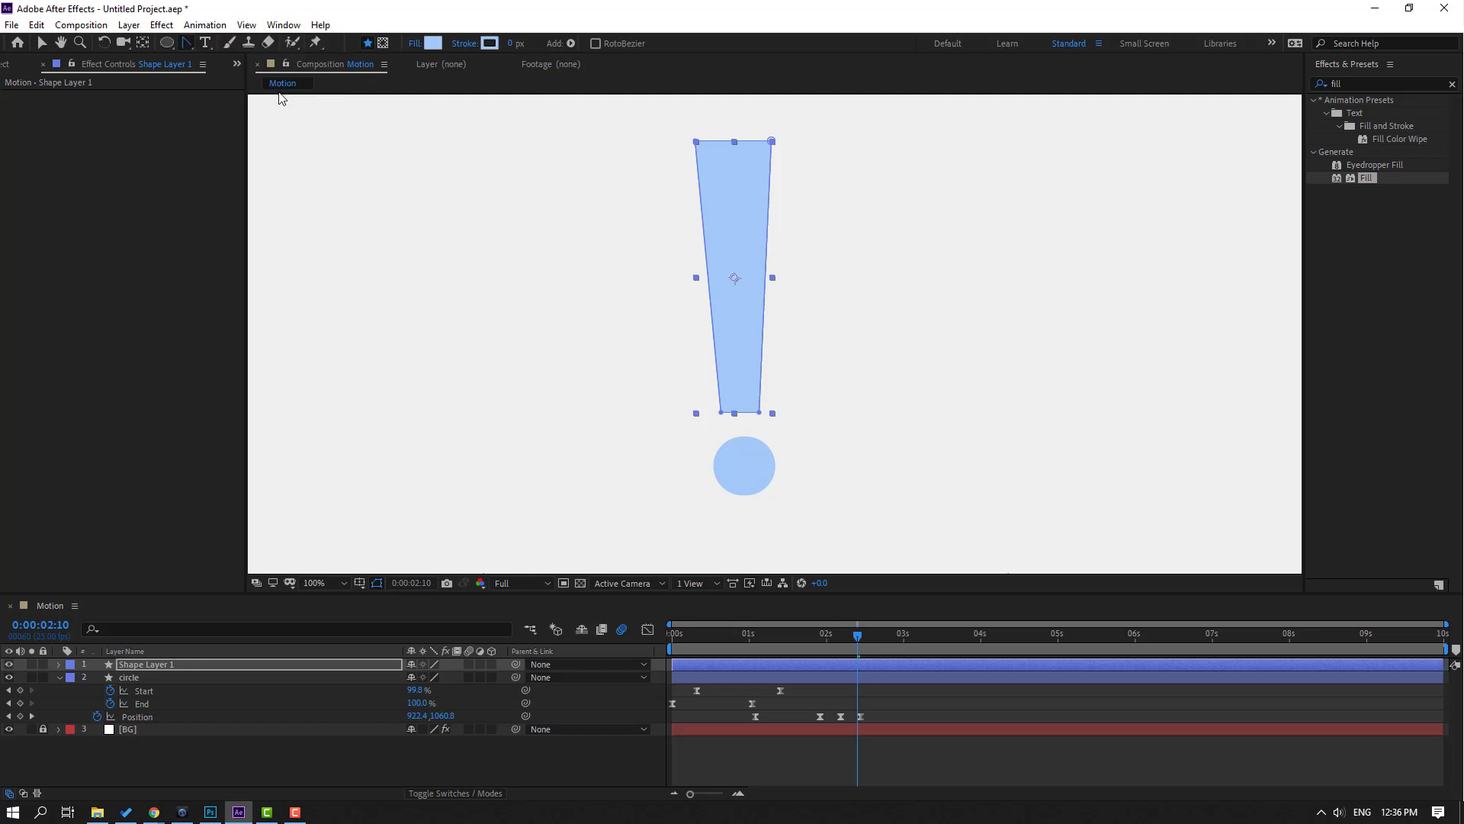
key(period)
key(period)
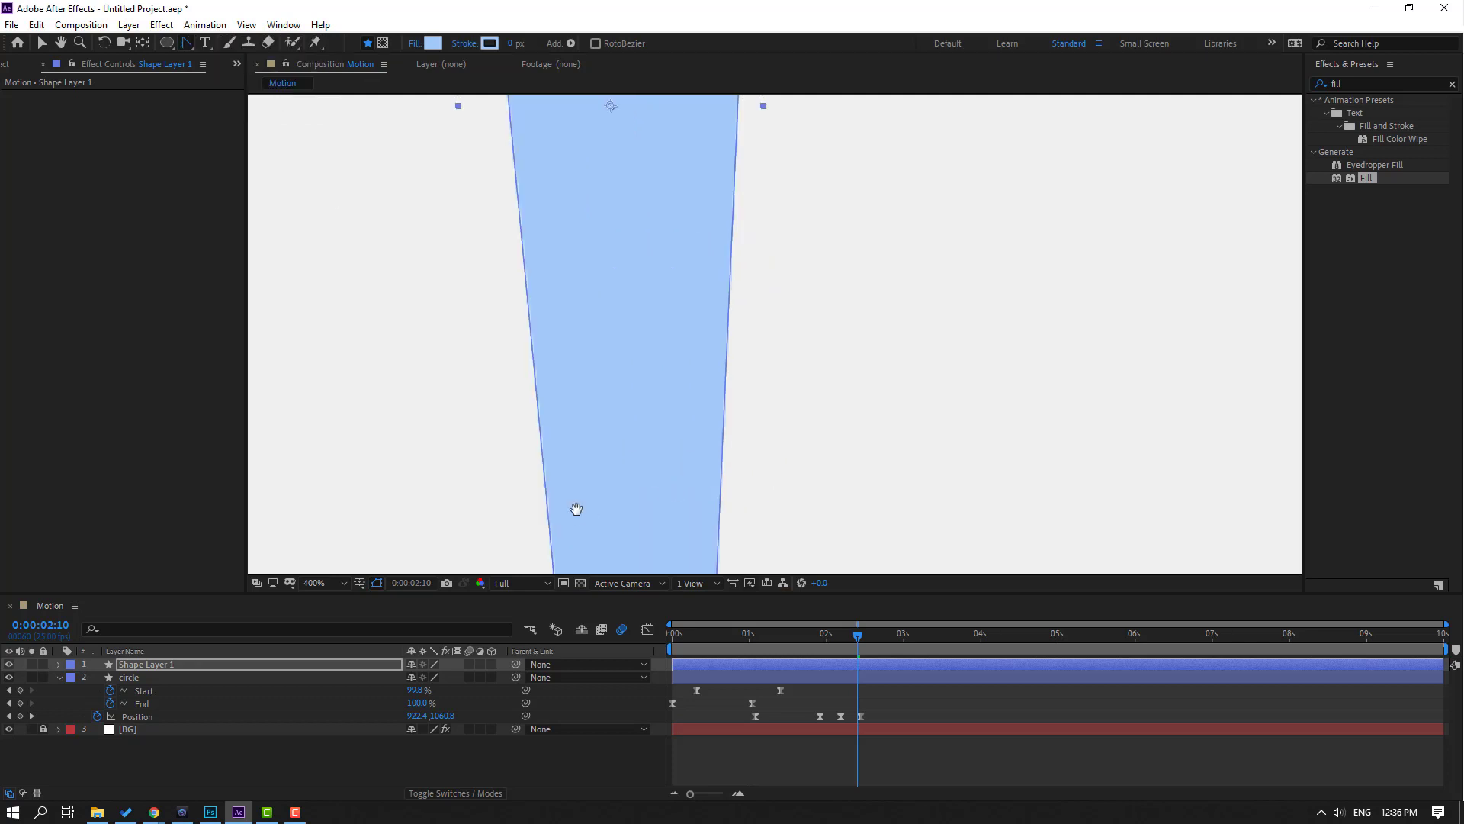
drag(575, 510, 674, 262)
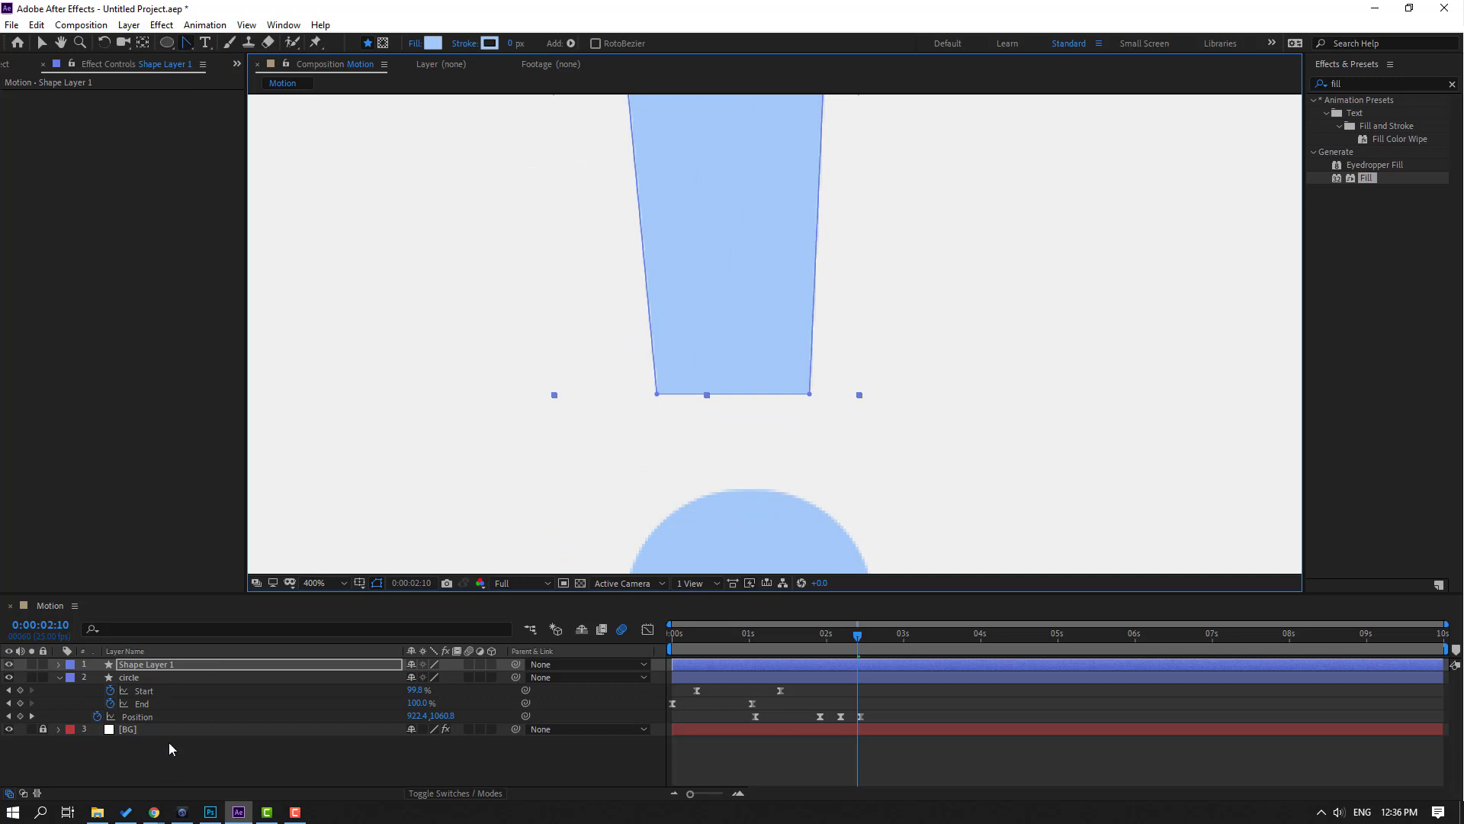
click(158, 662)
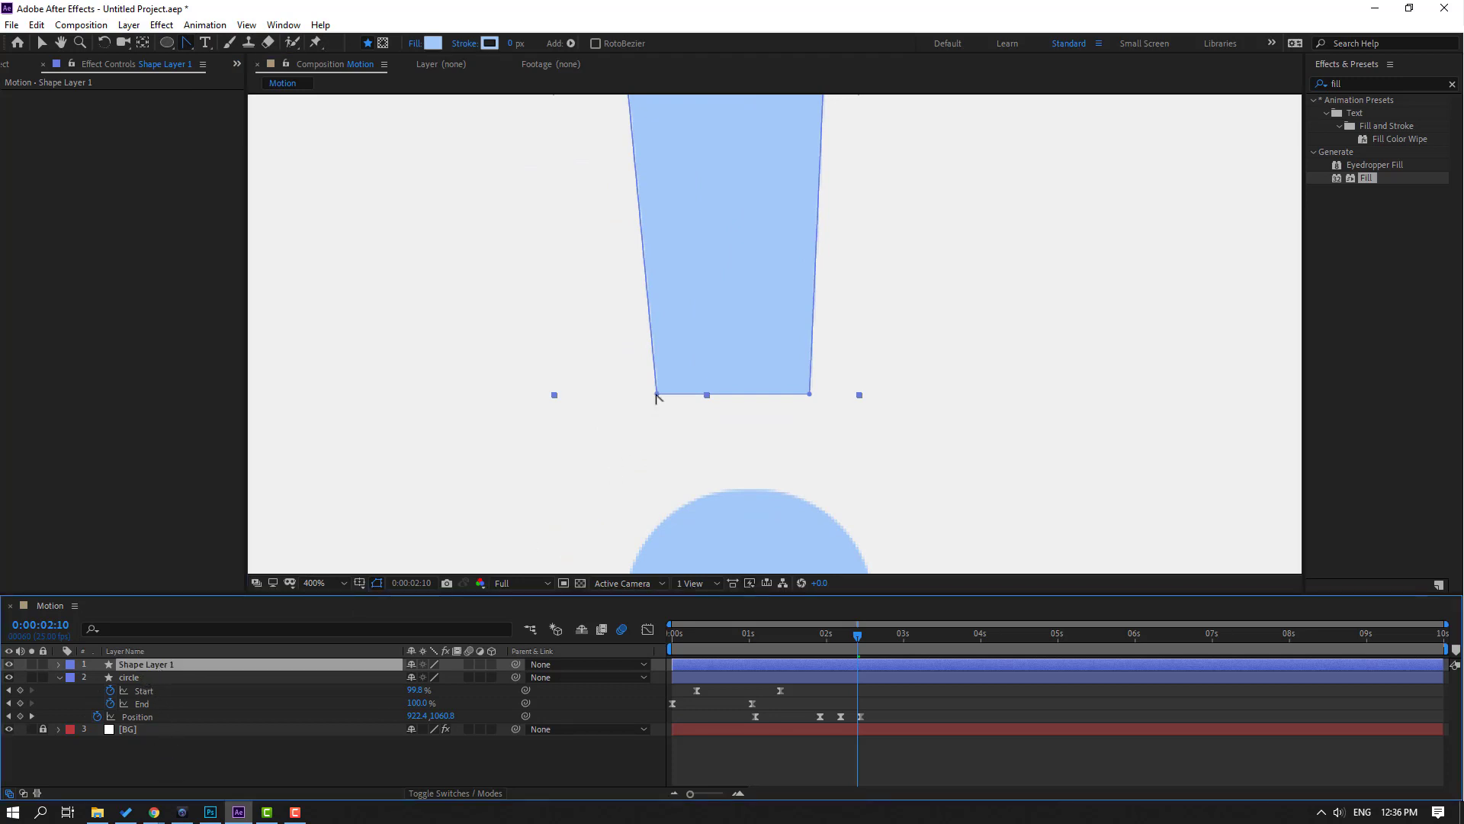
drag(657, 395, 671, 410)
drag(813, 393, 844, 427)
- Round the bar's top-left and top-right corners into a curved top edge
scroll(775, 353, up, 8)
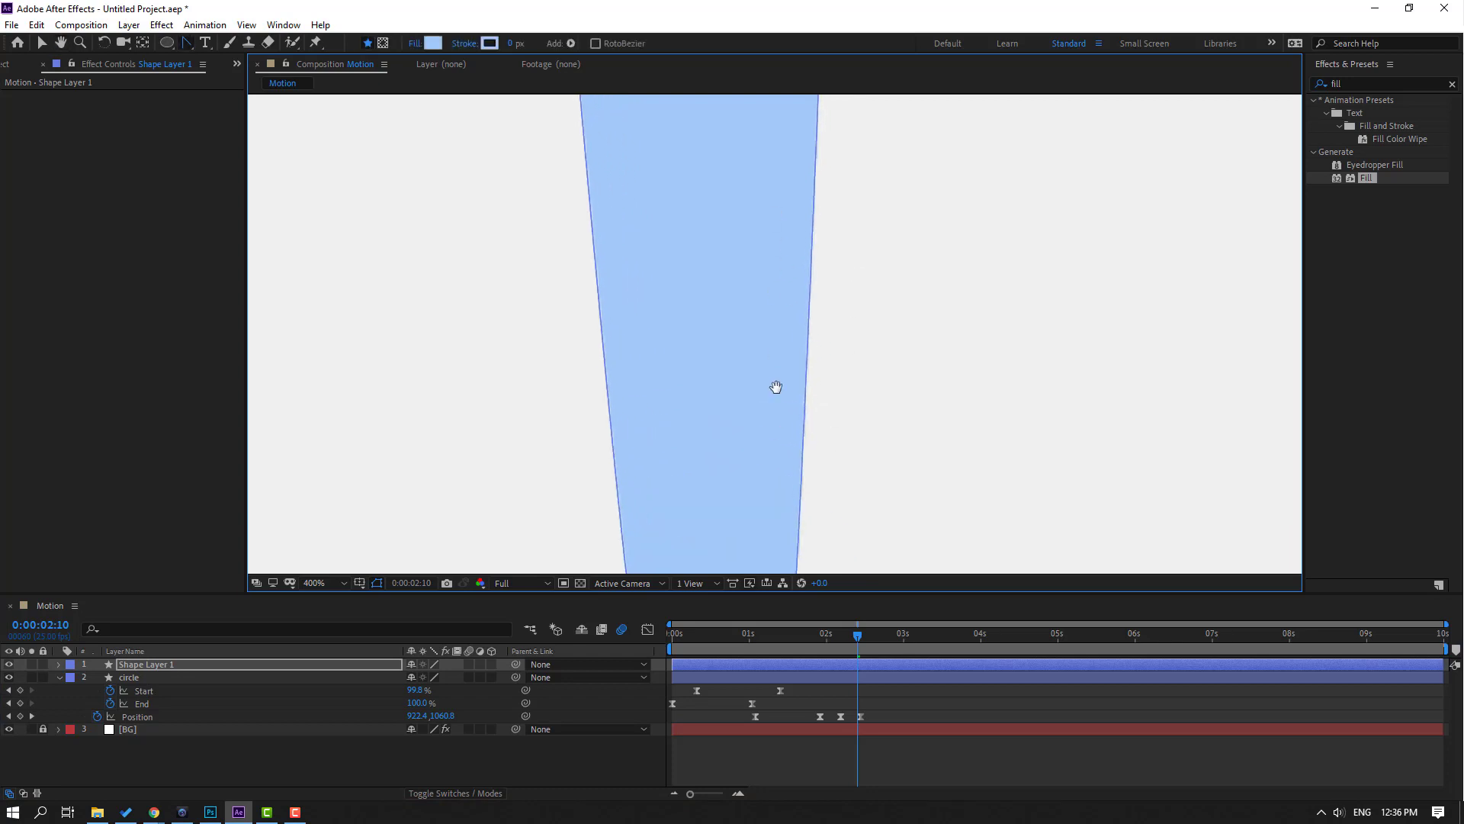
key(h)
mouse_move(710, 245)
mouse_down()
mouse_move(722, 510)
mouse_move(763, 758)
mouse_move(742, 582)
mouse_up()
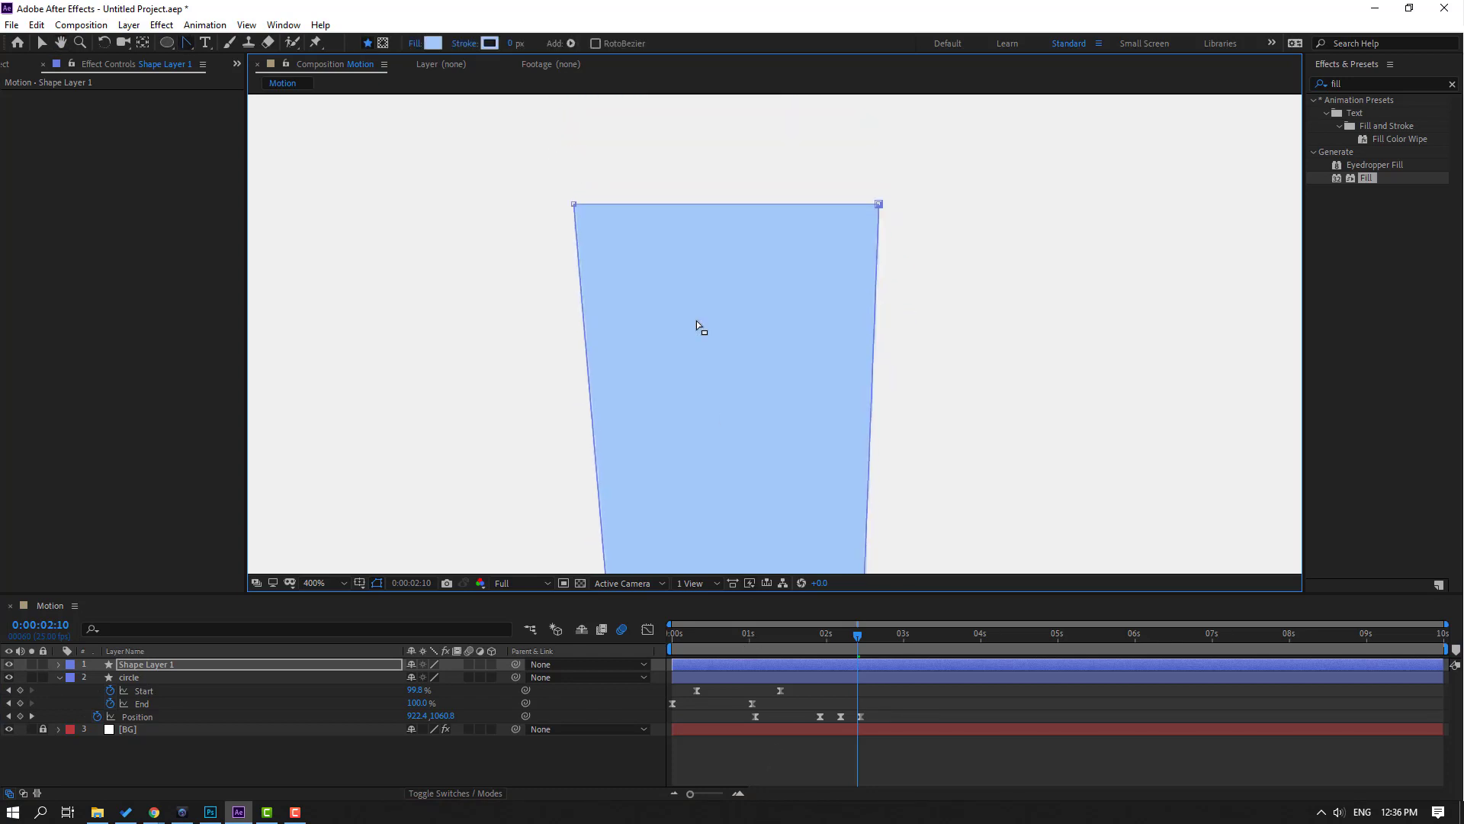
drag(579, 211, 559, 260)
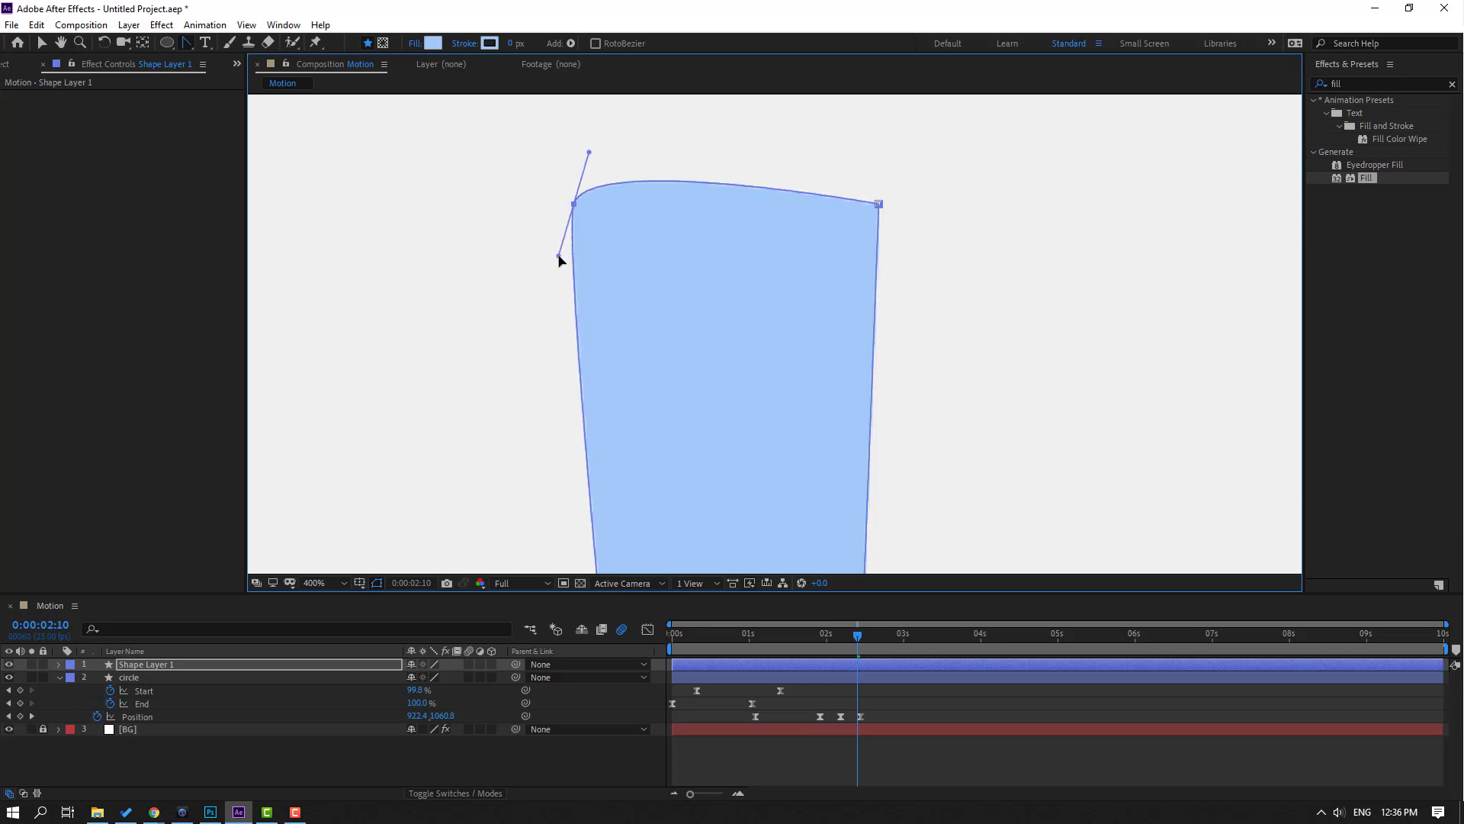
drag(880, 204, 852, 153)
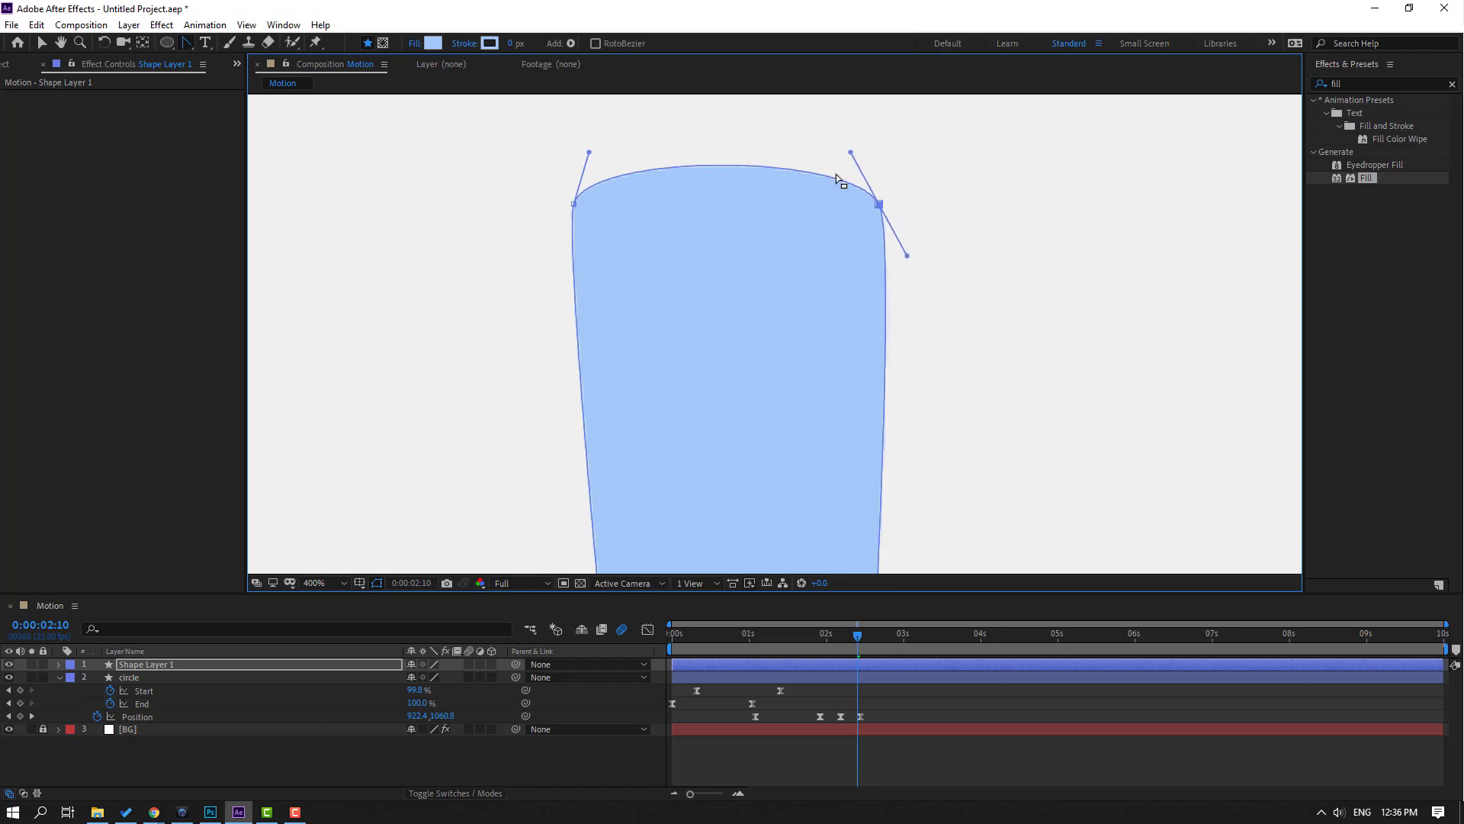
- Return to the Selection tool, zoom back to 100%, and reselect the bar
click(41, 42)
click(950, 701)
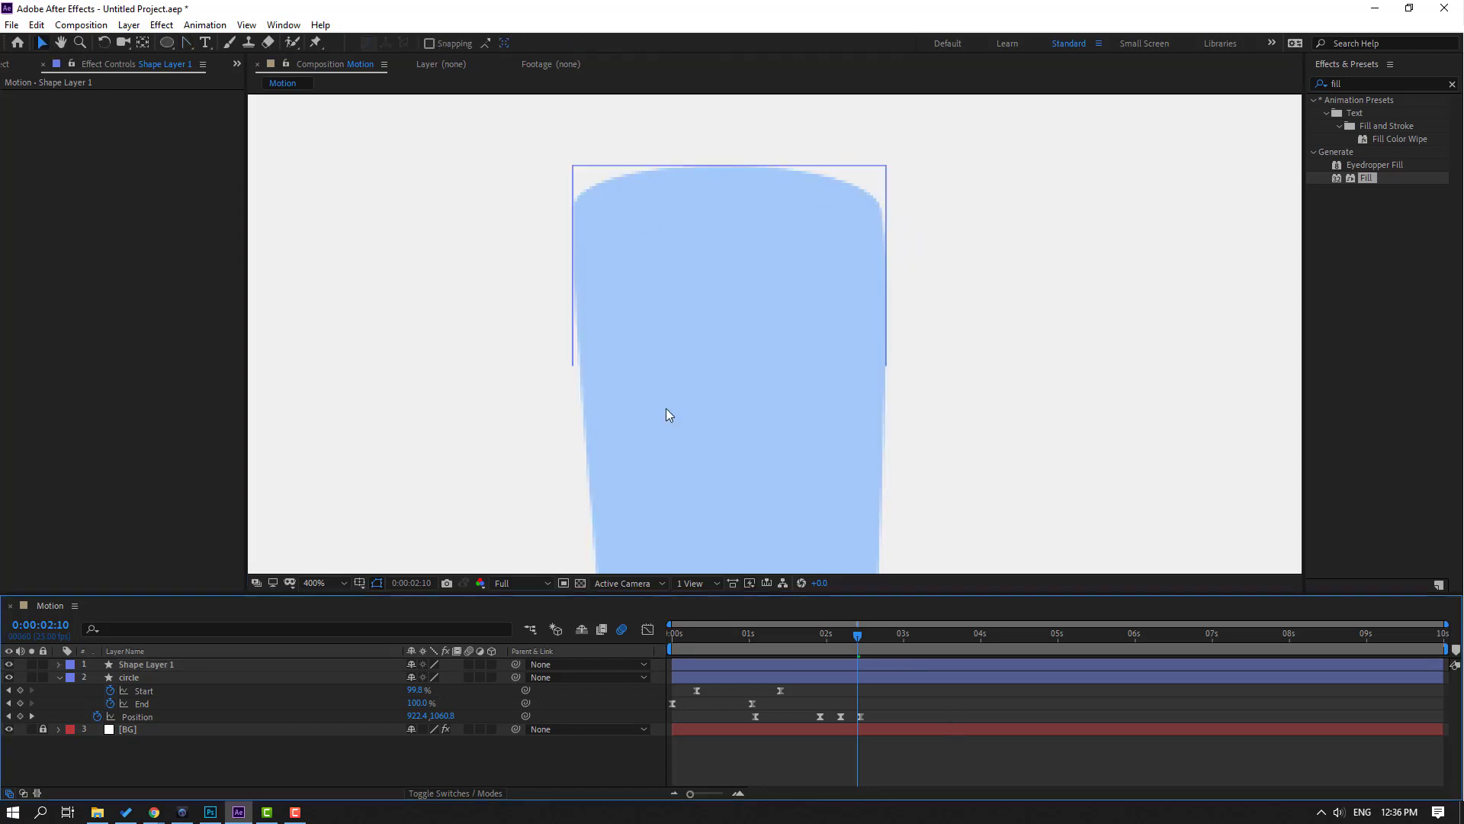
key(slash)
drag(533, 448, 542, 343)
drag(1015, 570, 483, 503)
click(761, 292)
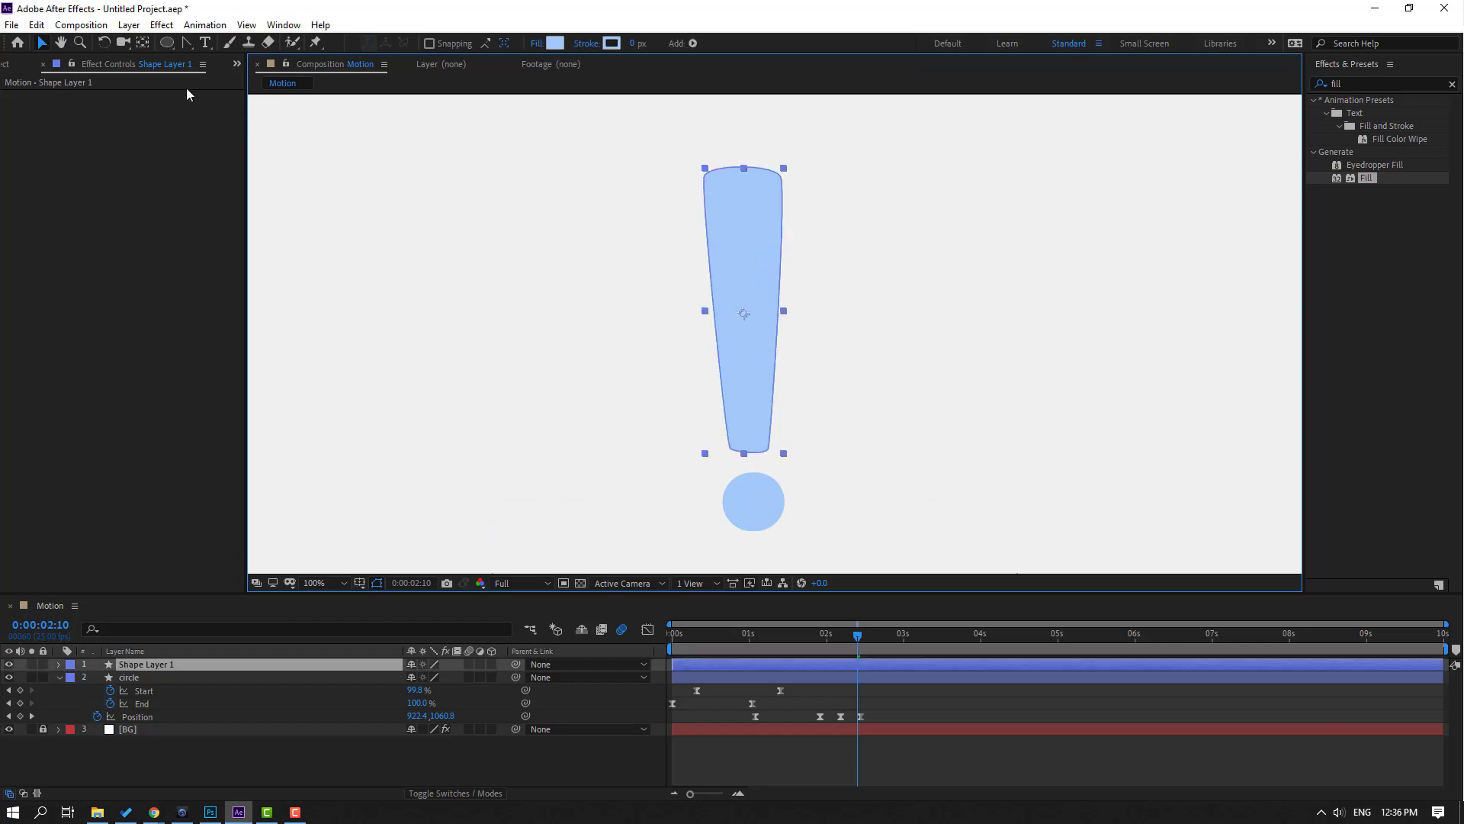
- Move the bar's anchor point down to its bottom edge
click(145, 47)
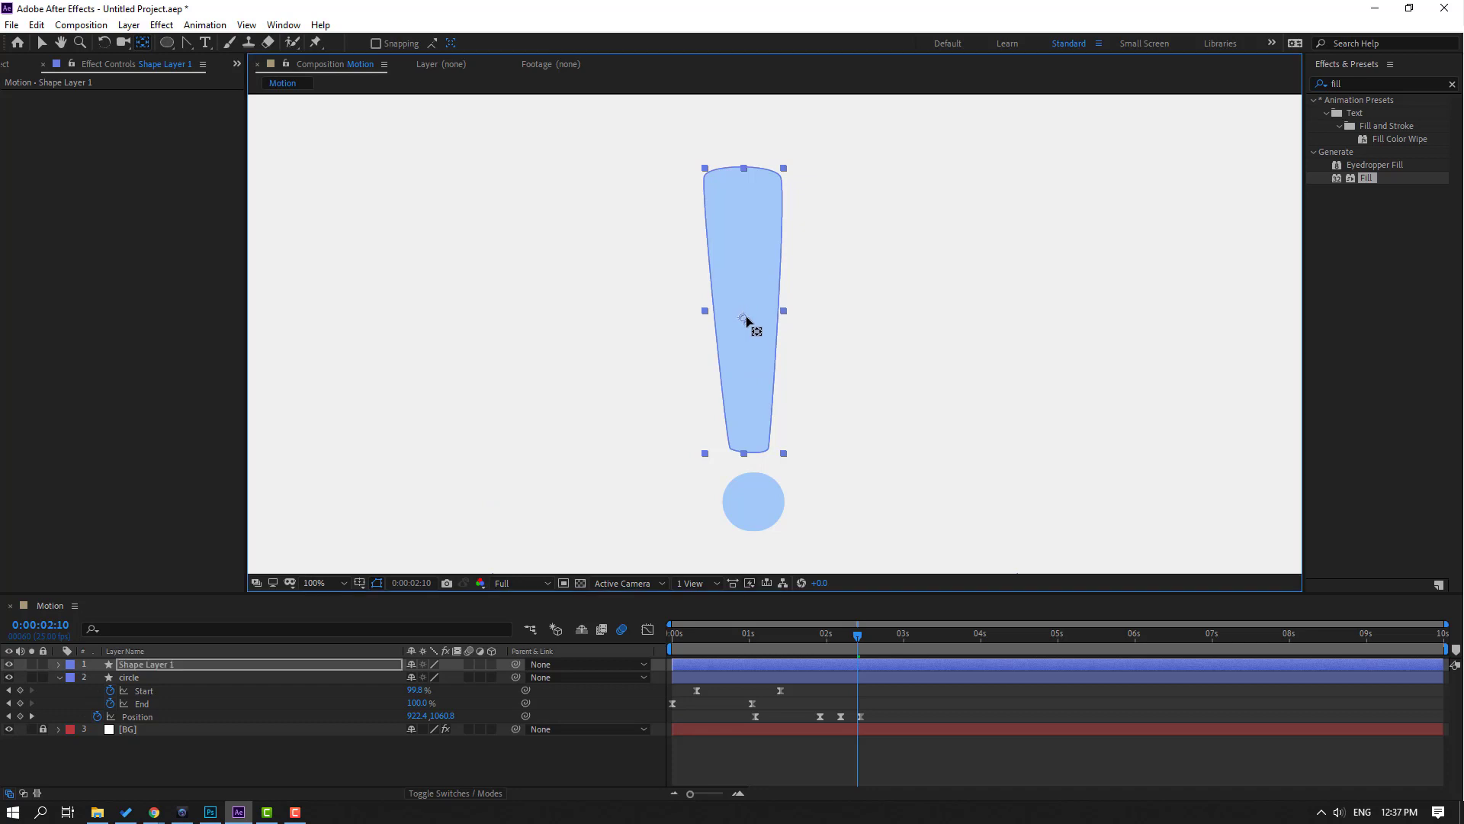
drag(755, 440, 755, 447)
click(43, 44)
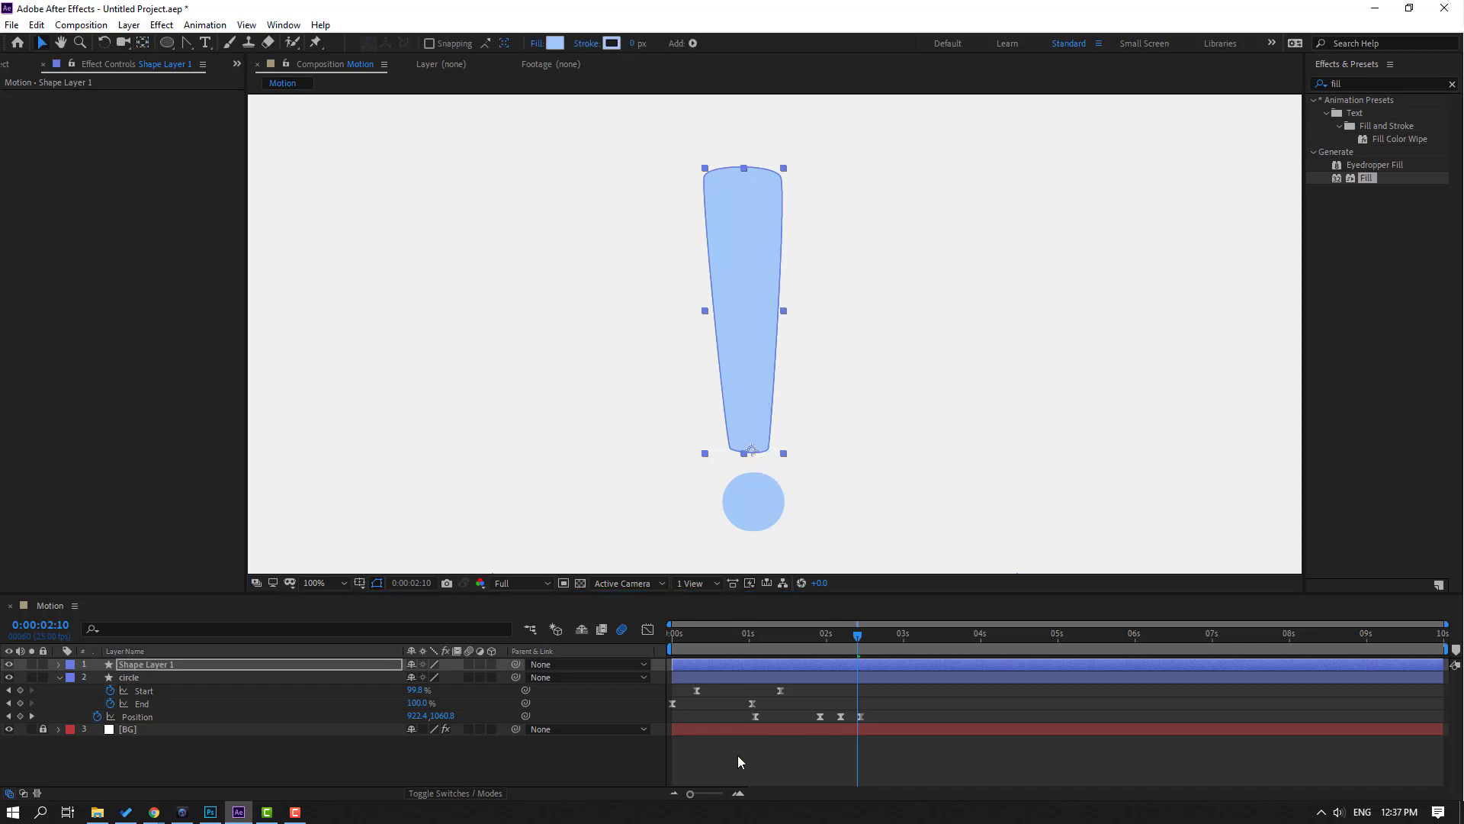
- Slide Shape Layer 1 later so it starts near 0:00:02:01
click(833, 641)
drag(833, 643, 919, 668)
drag(775, 630, 840, 670)
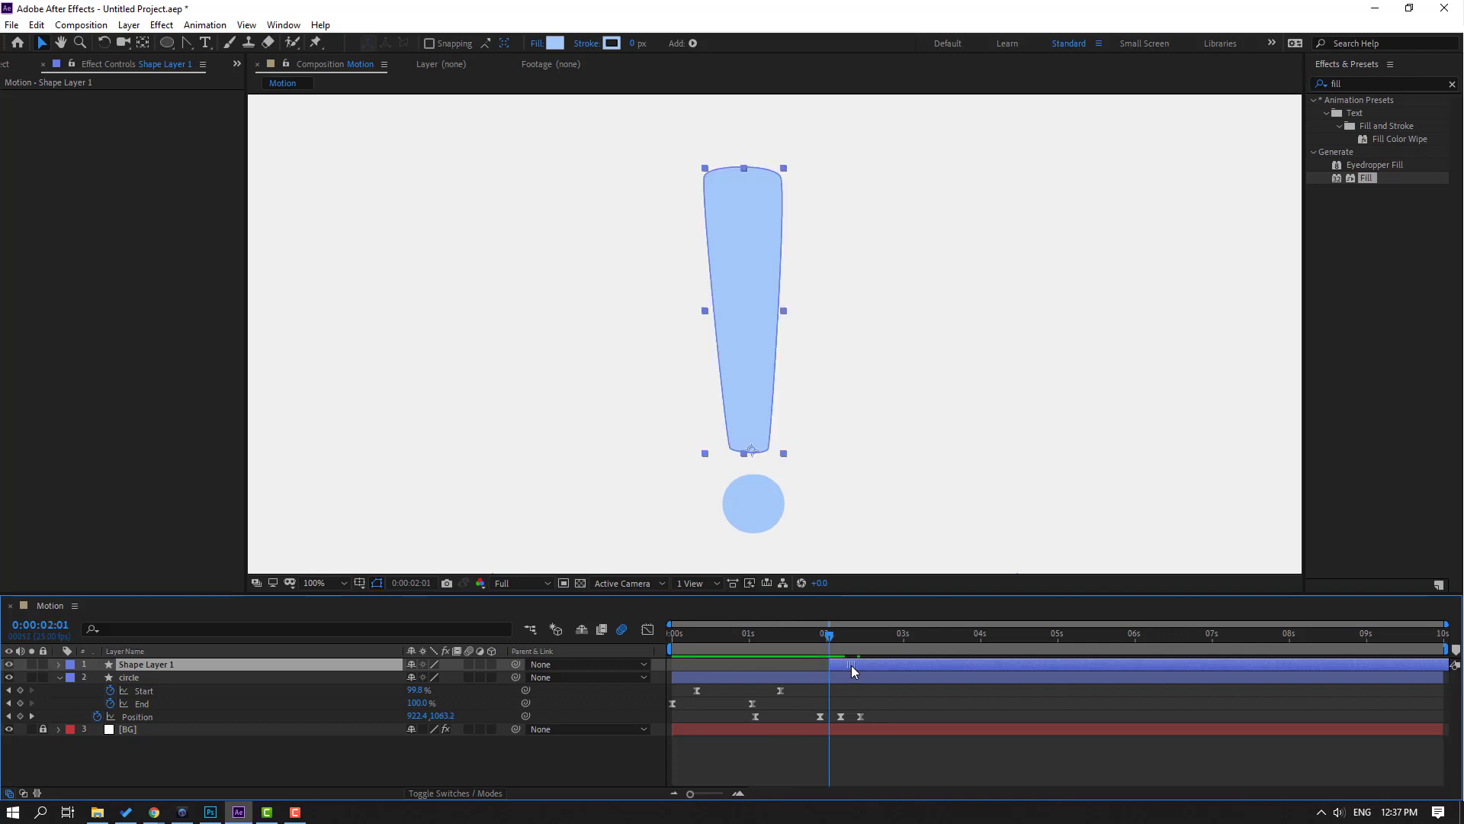
- Unlink the bar's Scale and set a starting keyframe at 0% vertical scale
key(s)
click(411, 677)
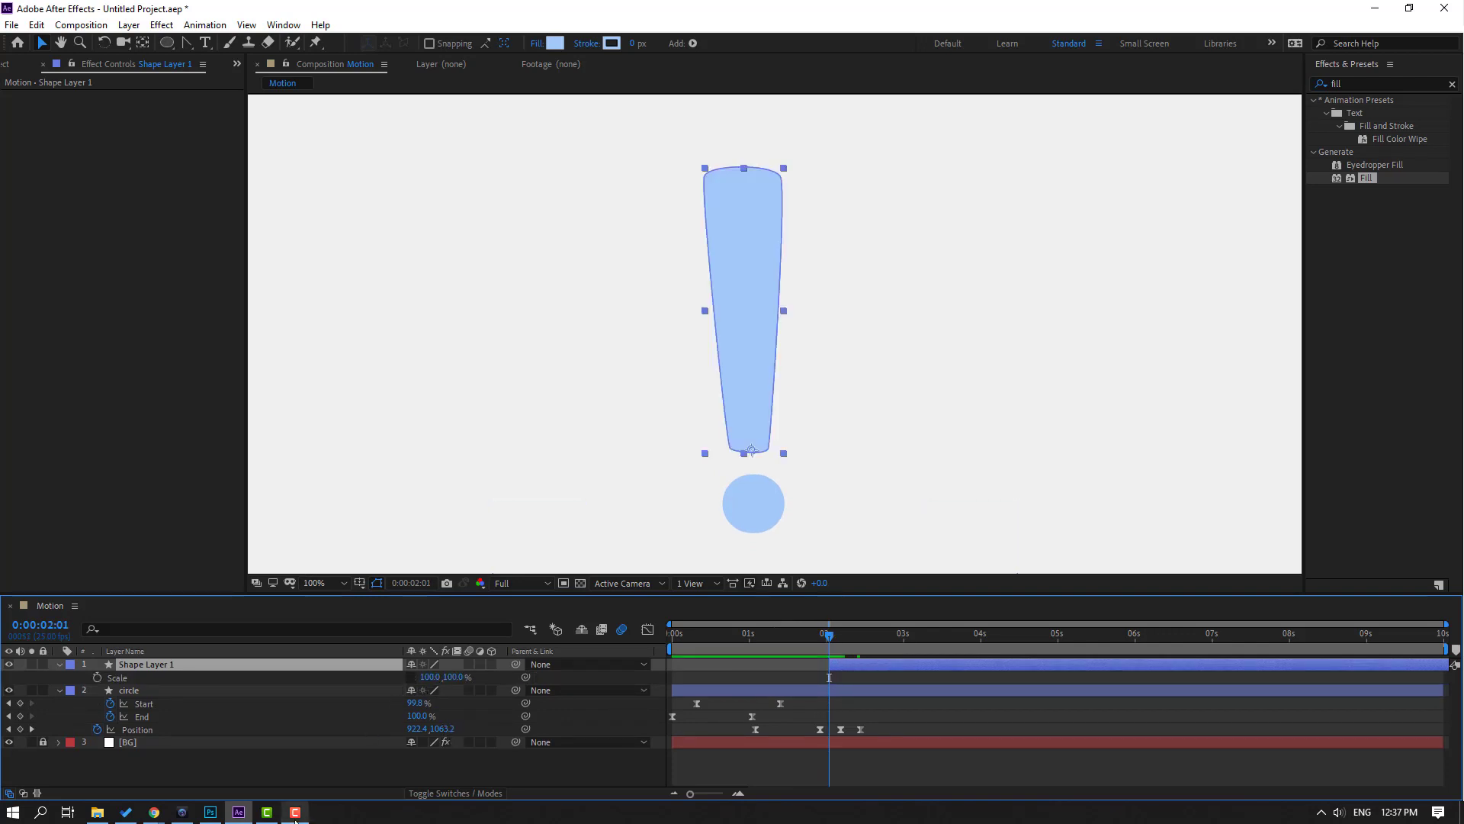
drag(454, 678, 453, 684)
click(452, 686)
text(0)
key(Return)
click(97, 677)
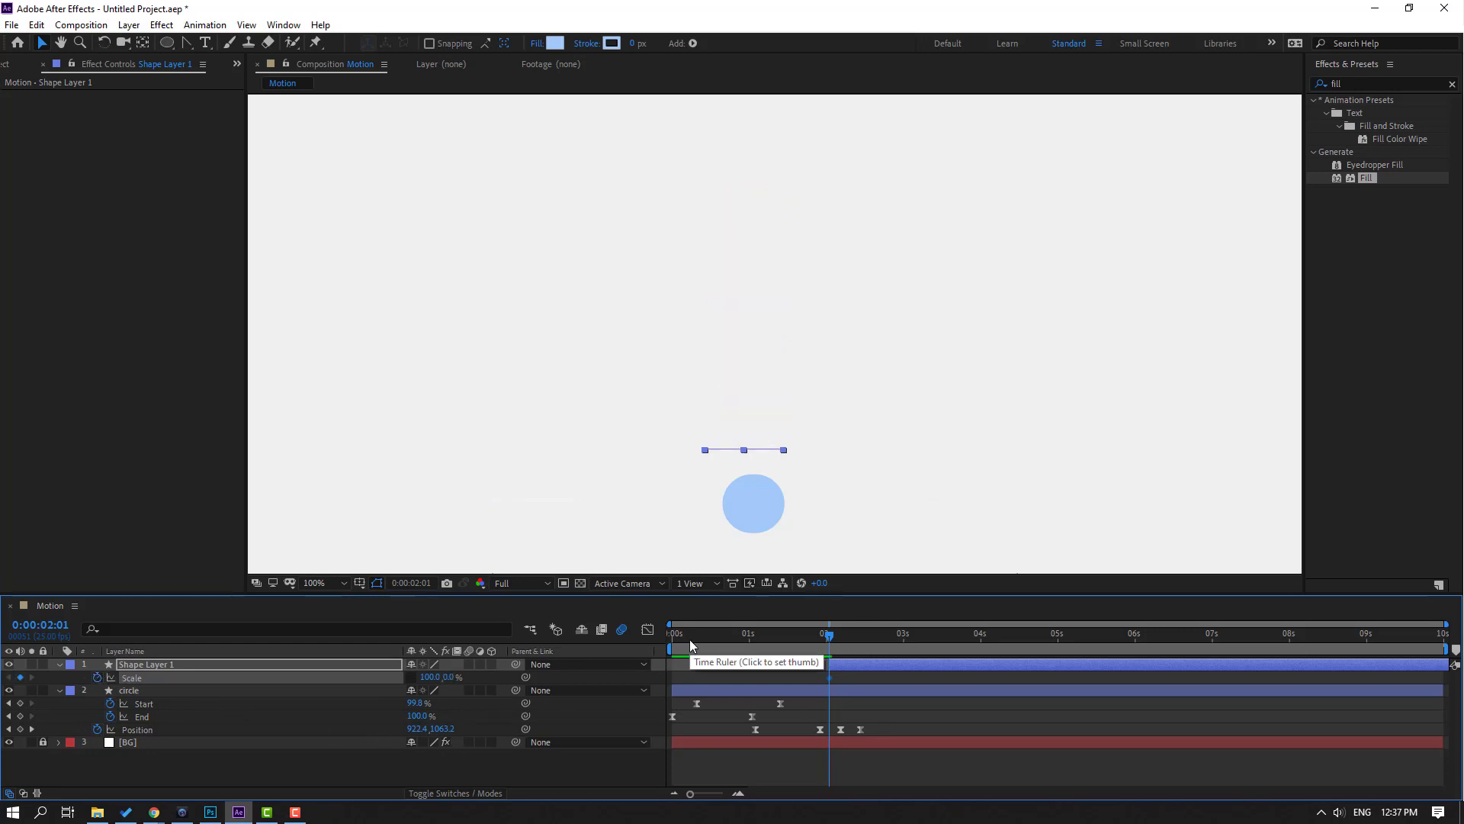
key(k)
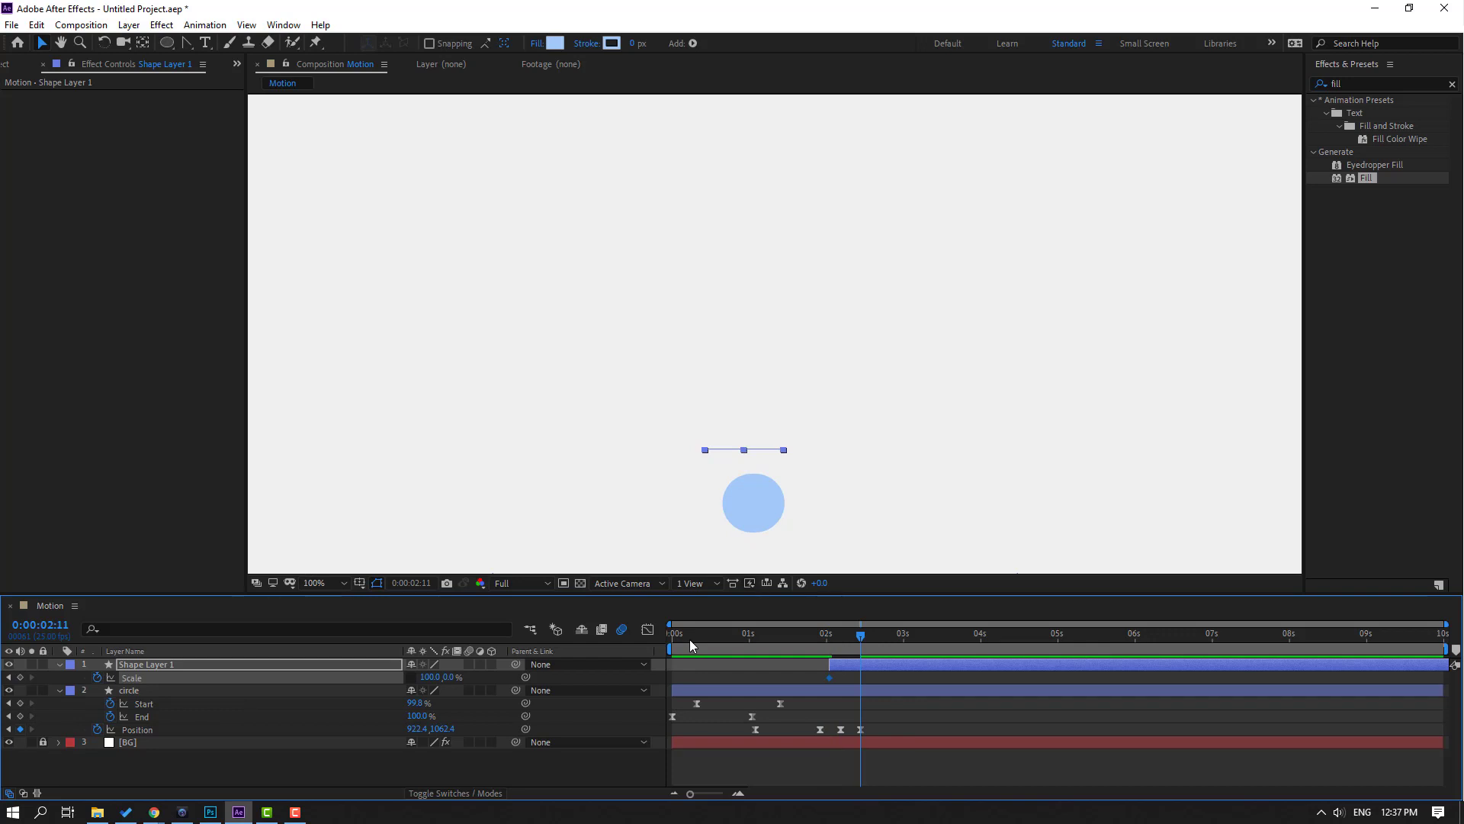
- Keyframe vertical scale at 120%, 95%, then 100%, ten frames apart
click(451, 677)
text(120)
key(Return)
key(shift+Page_Down)
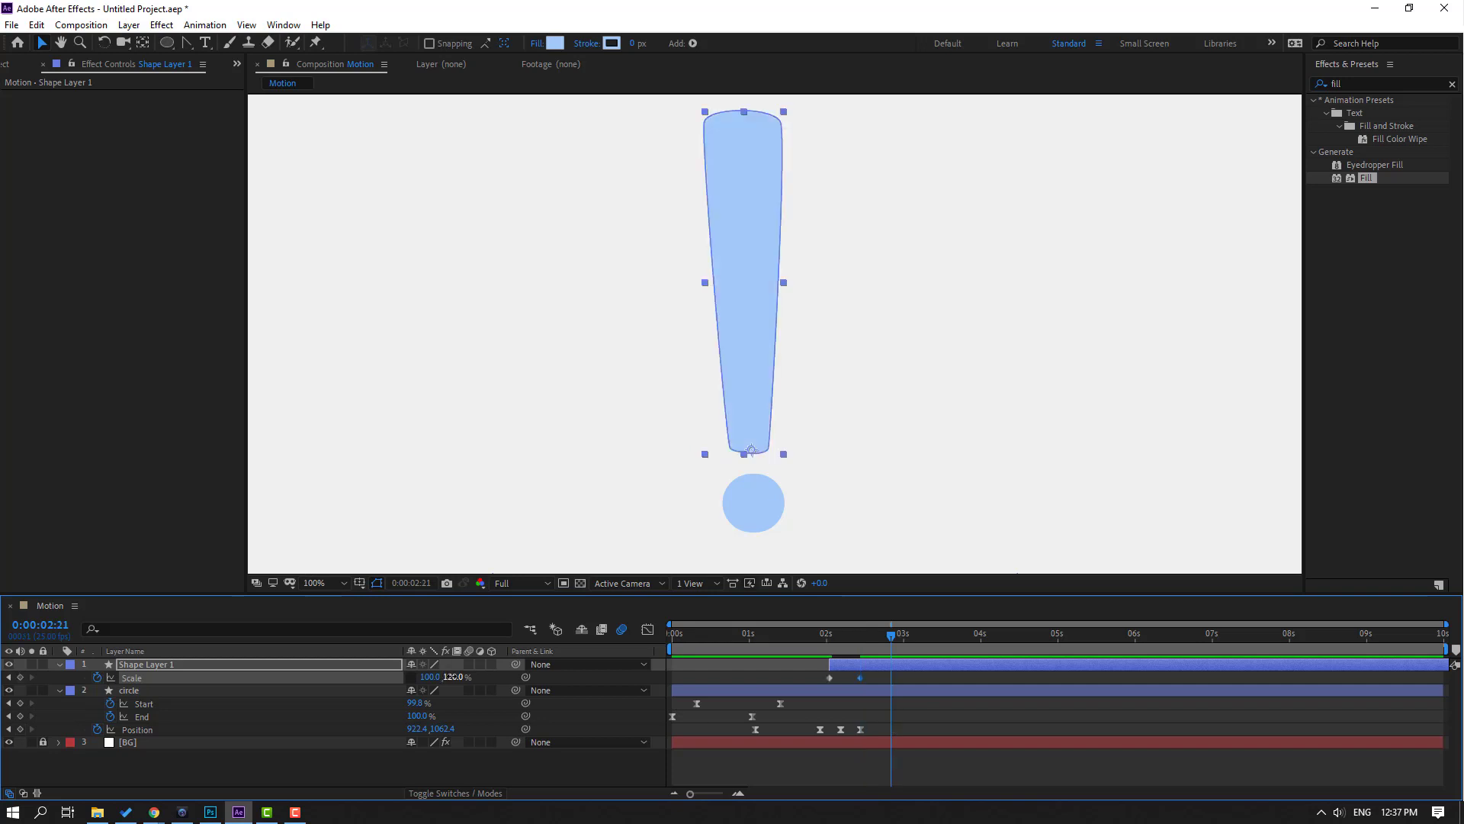
click(453, 677)
text(95)
key(Return)
key(shift+Page_Down)
click(451, 677)
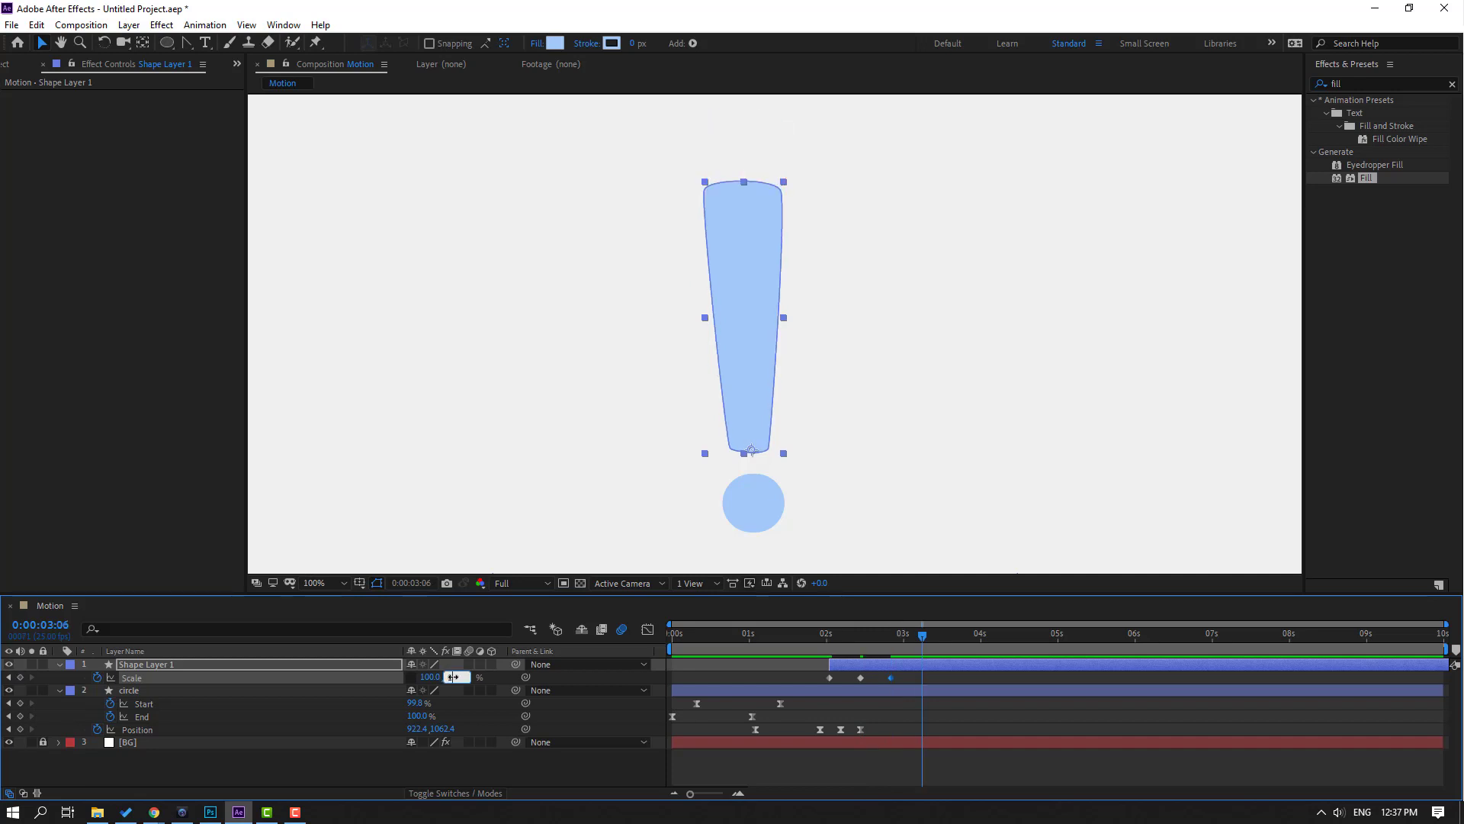
text(100)
key(Return)
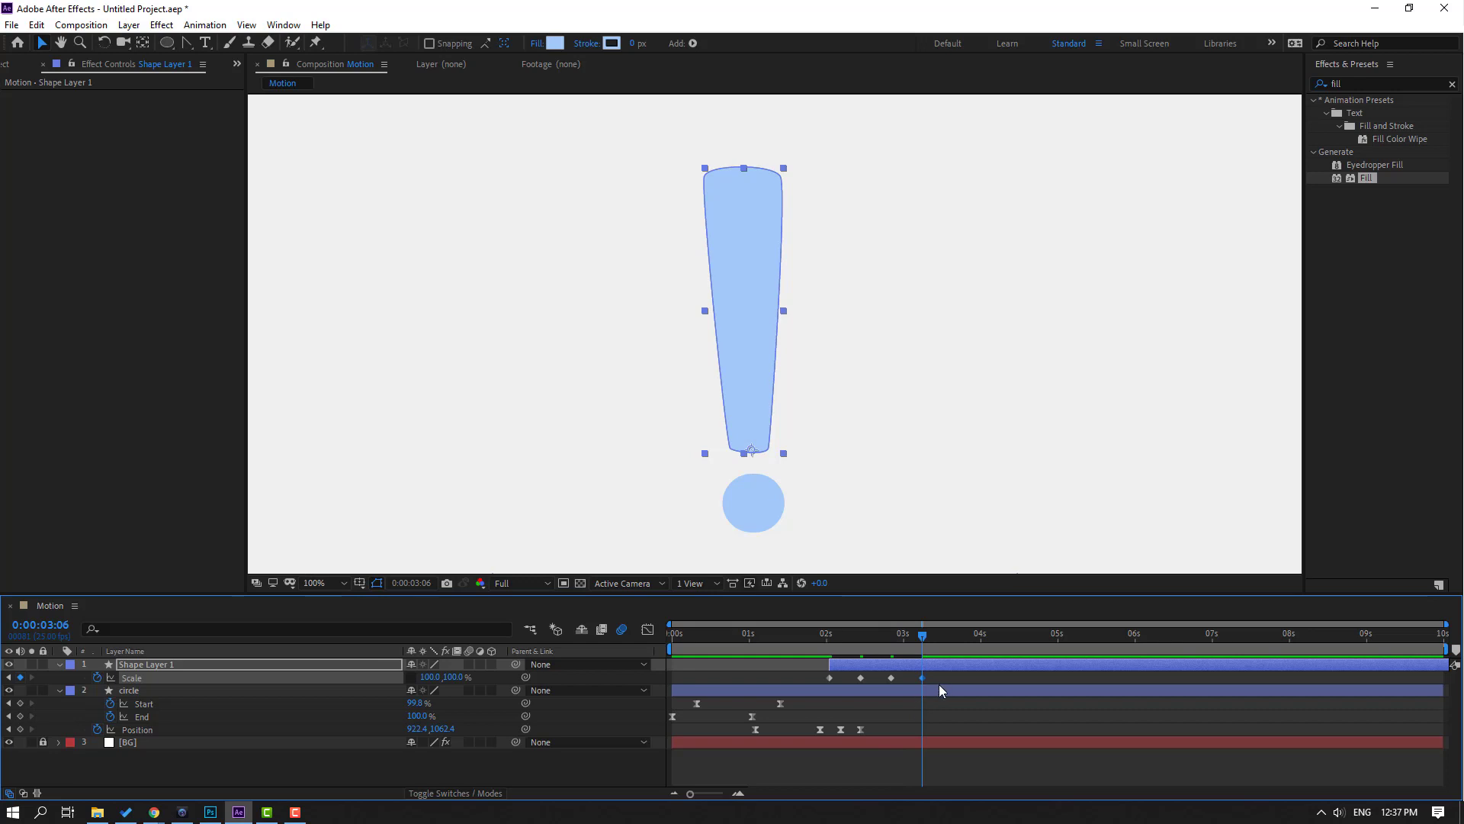
- Apply Easy Ease to the bar's Scale keyframes
click(874, 679)
click(829, 678)
right_click(830, 678)
mouse_move(916, 668)
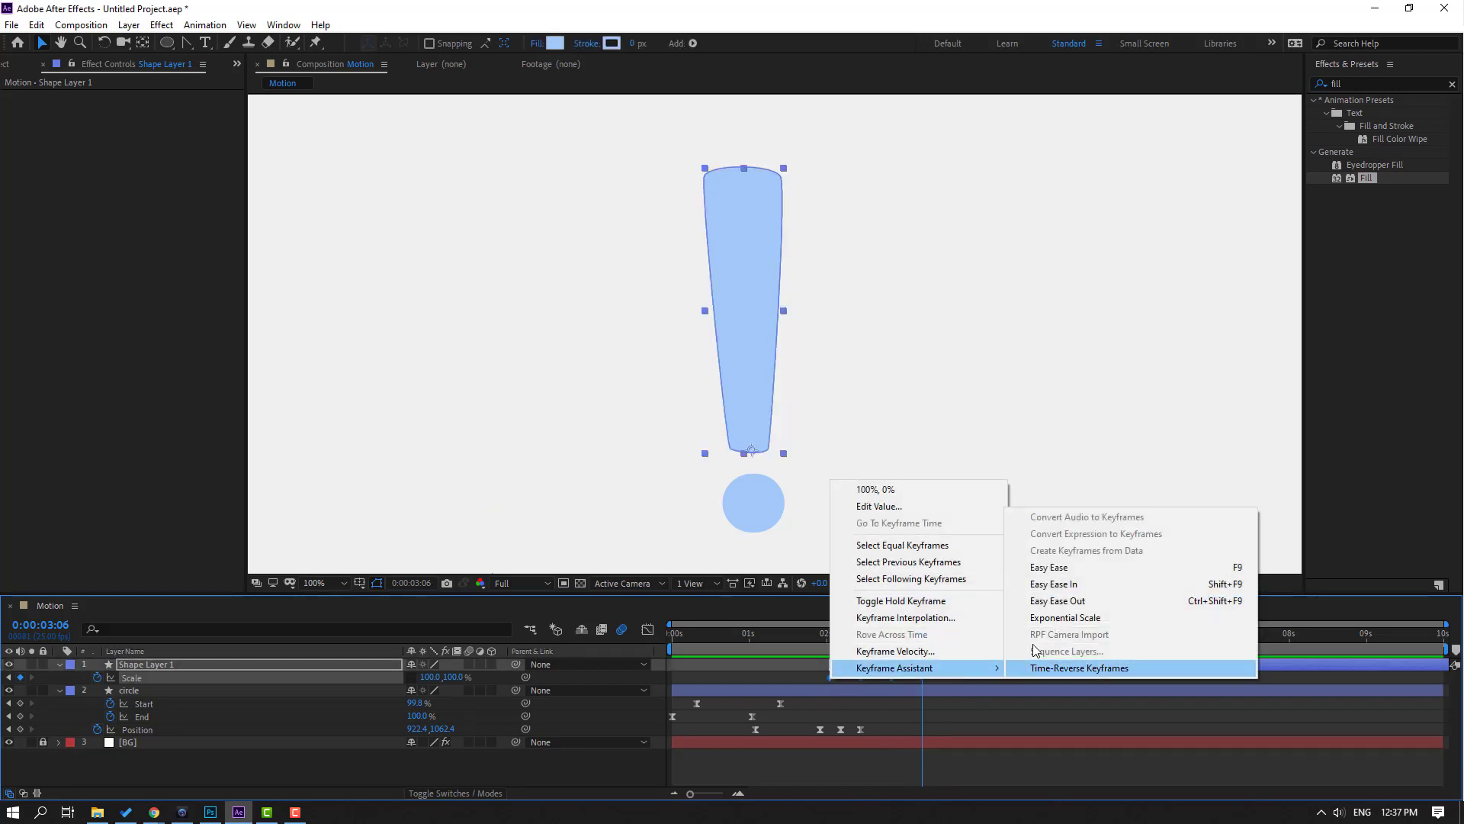
click(1042, 567)
- Nudge the bar slightly down toward the dot and zoom the viewer to 50%
drag(782, 637, 872, 638)
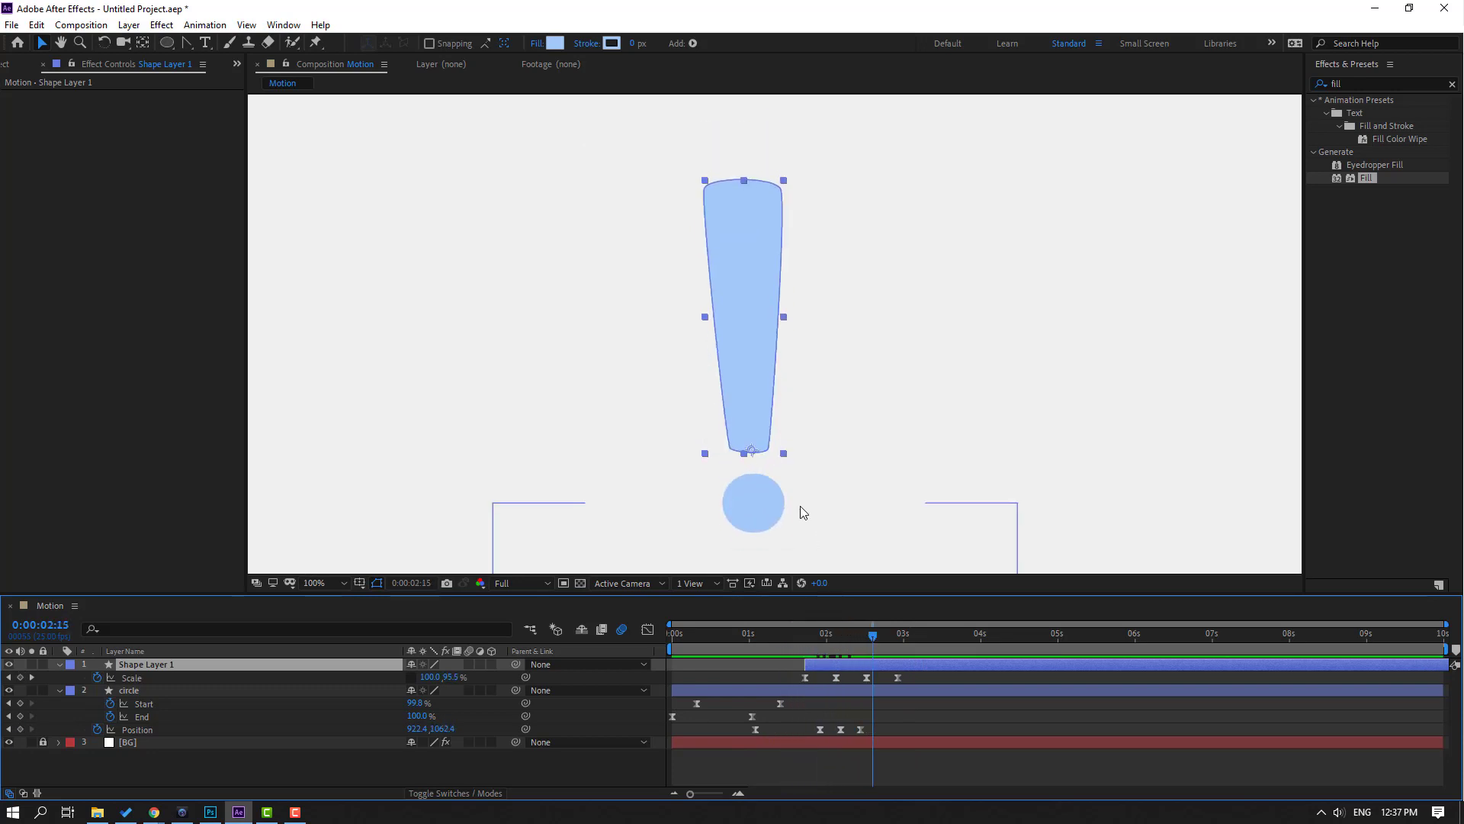
drag(747, 449, 750, 459)
drag(894, 639, 913, 639)
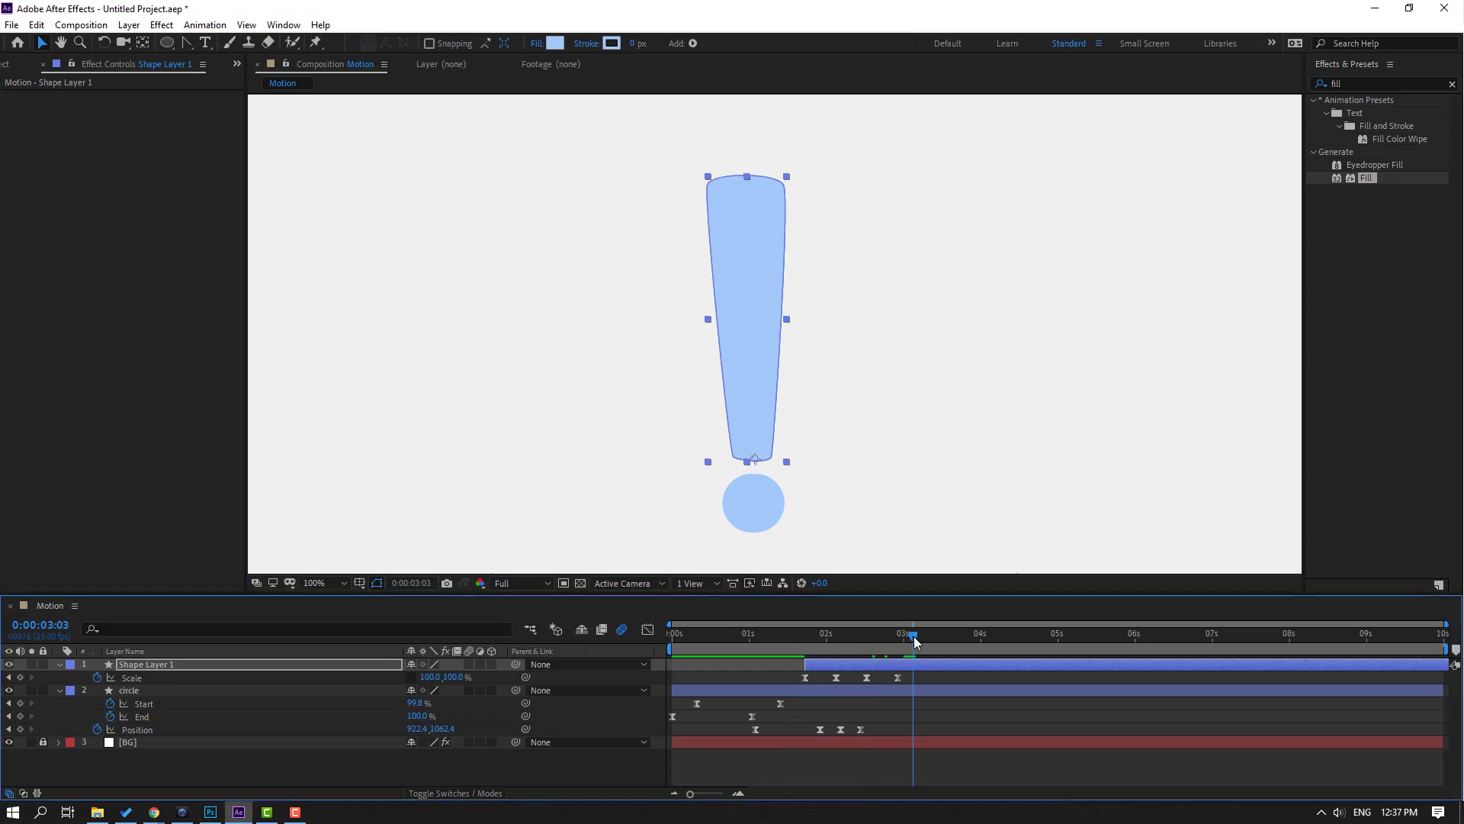
key(comma)
- Preview, then pull the four Scale keyframes closer together
click(924, 764)
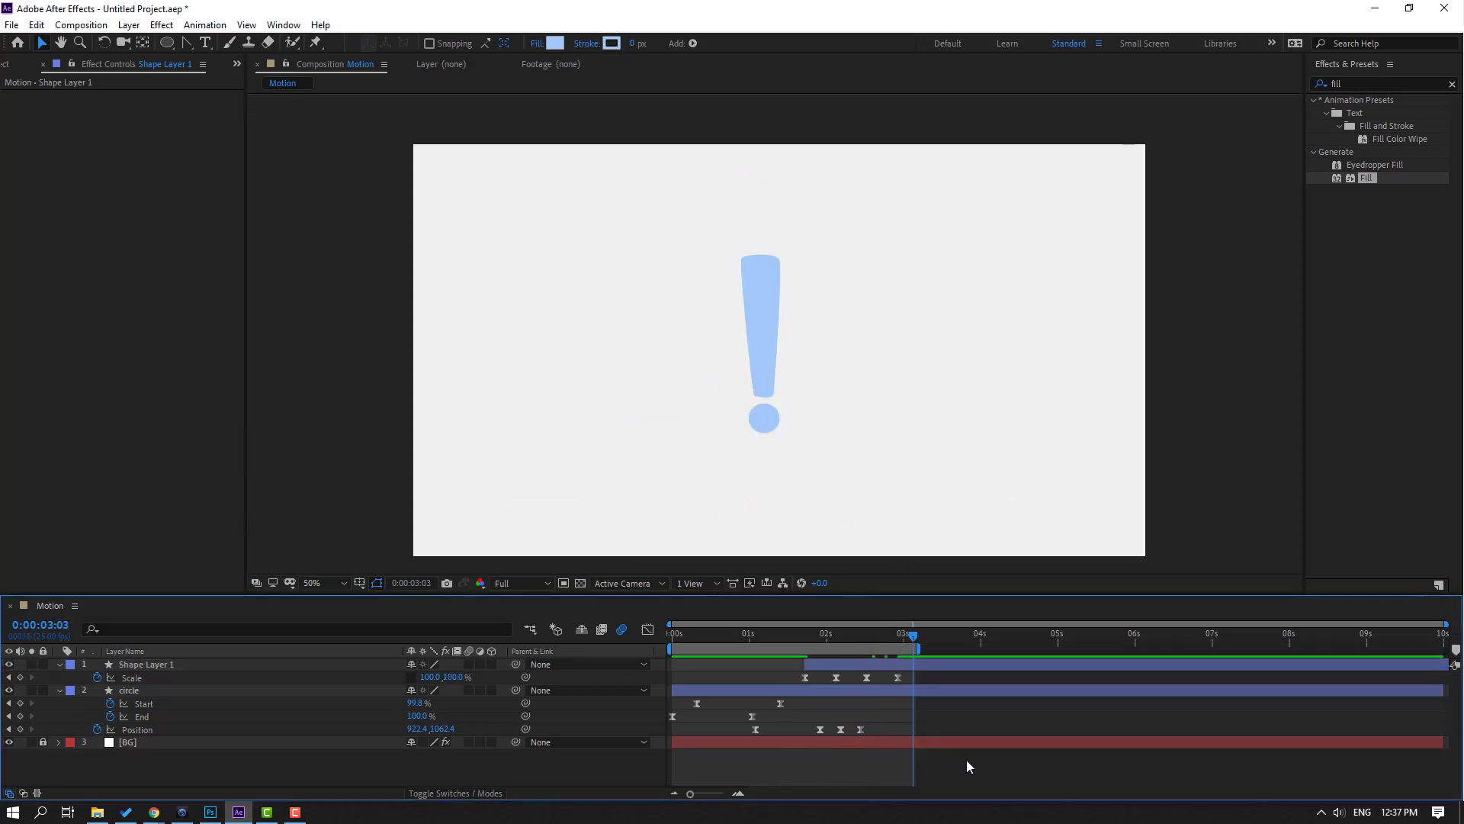
key(space)
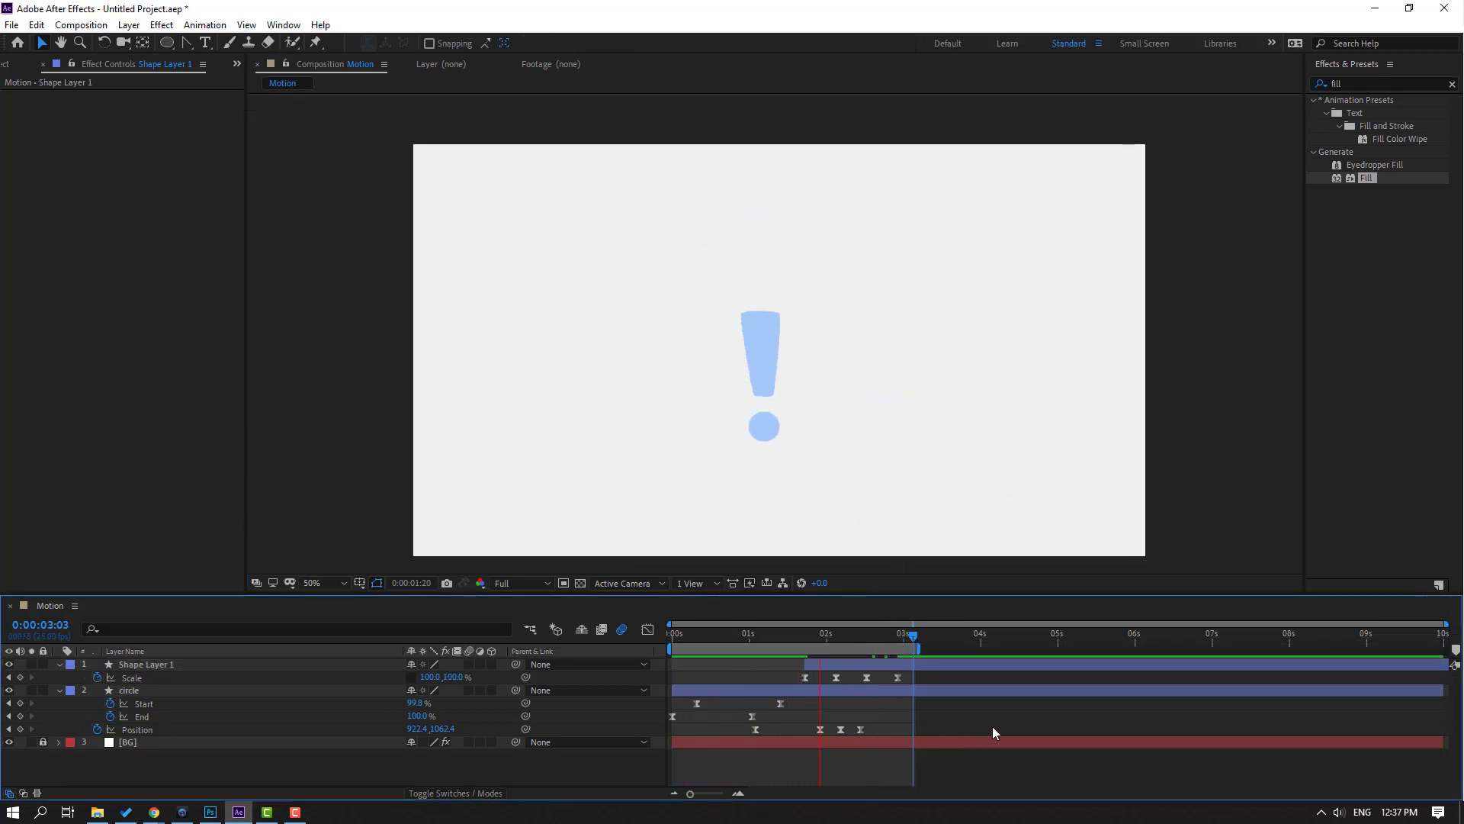
drag(920, 681, 837, 671)
click(824, 669)
key(space)
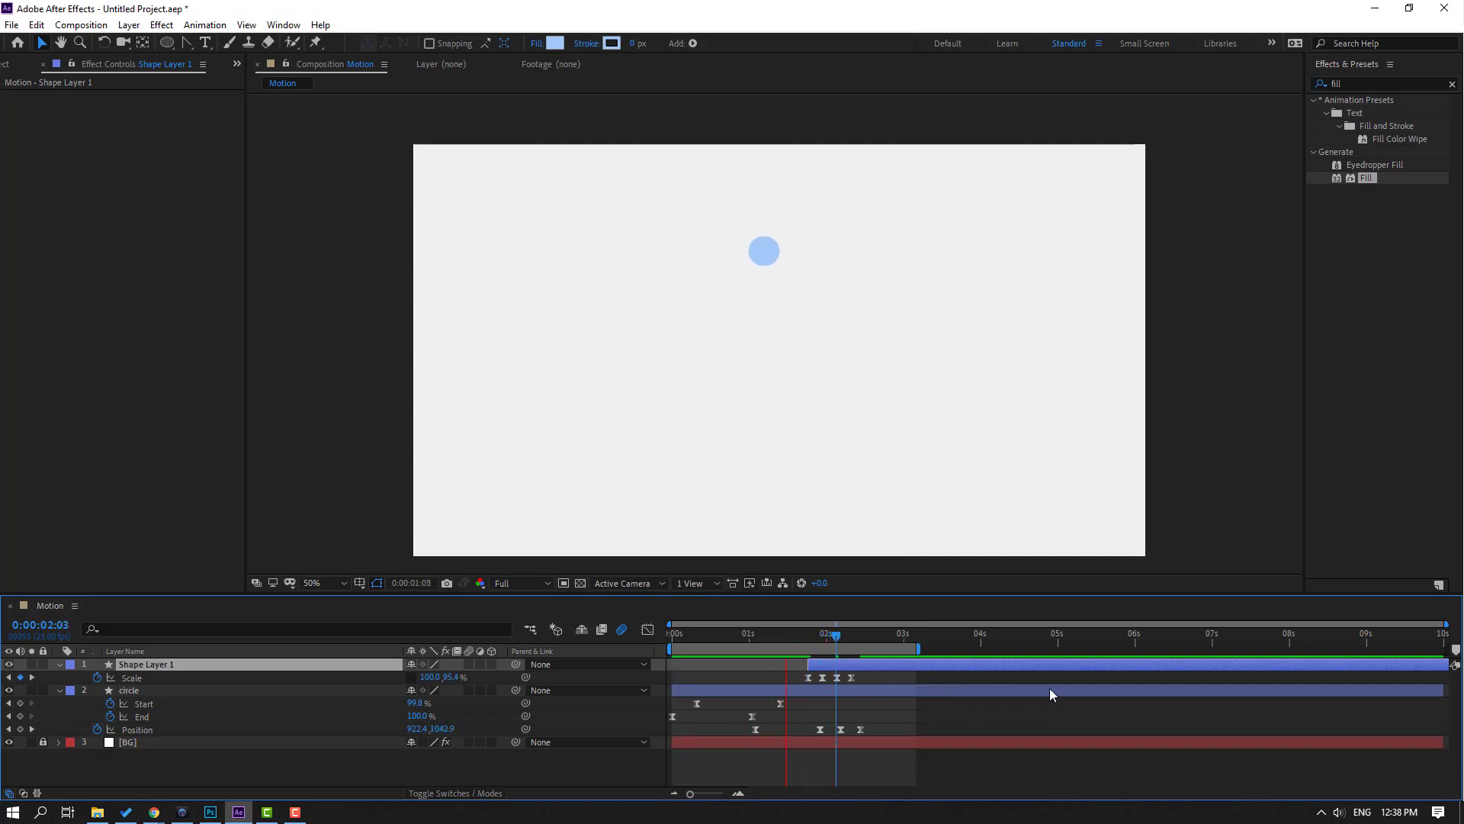
key(space)
- Shift the bar's layer and keyframes slightly earlier, near 0:00:01:17, and replay the preview
mouse_move(859, 678)
mouse_down()
mouse_move(807, 697)
mouse_move(859, 684)
mouse_up()
drag(862, 679, 866, 678)
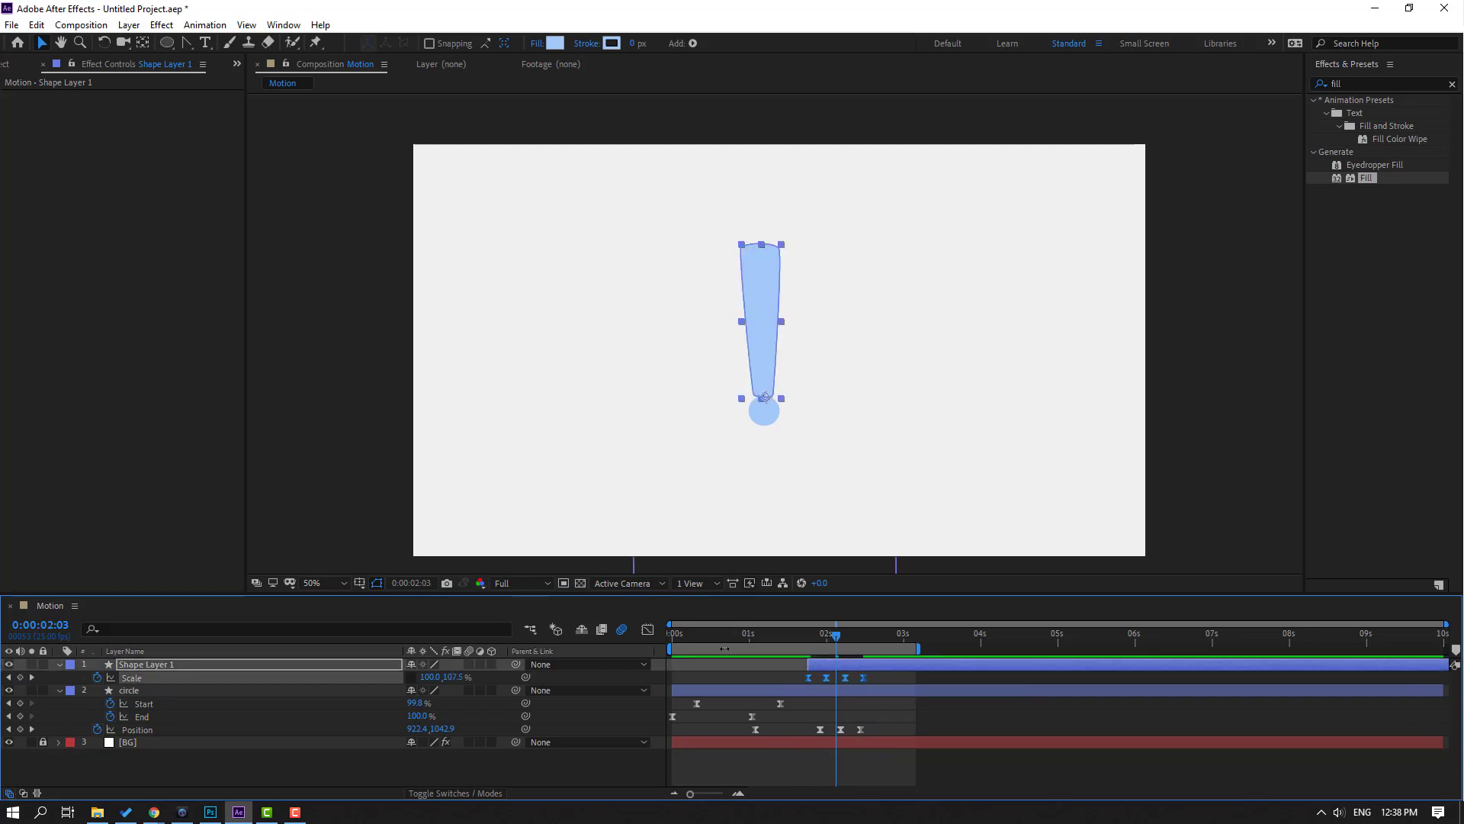
drag(671, 648, 784, 649)
key(space)
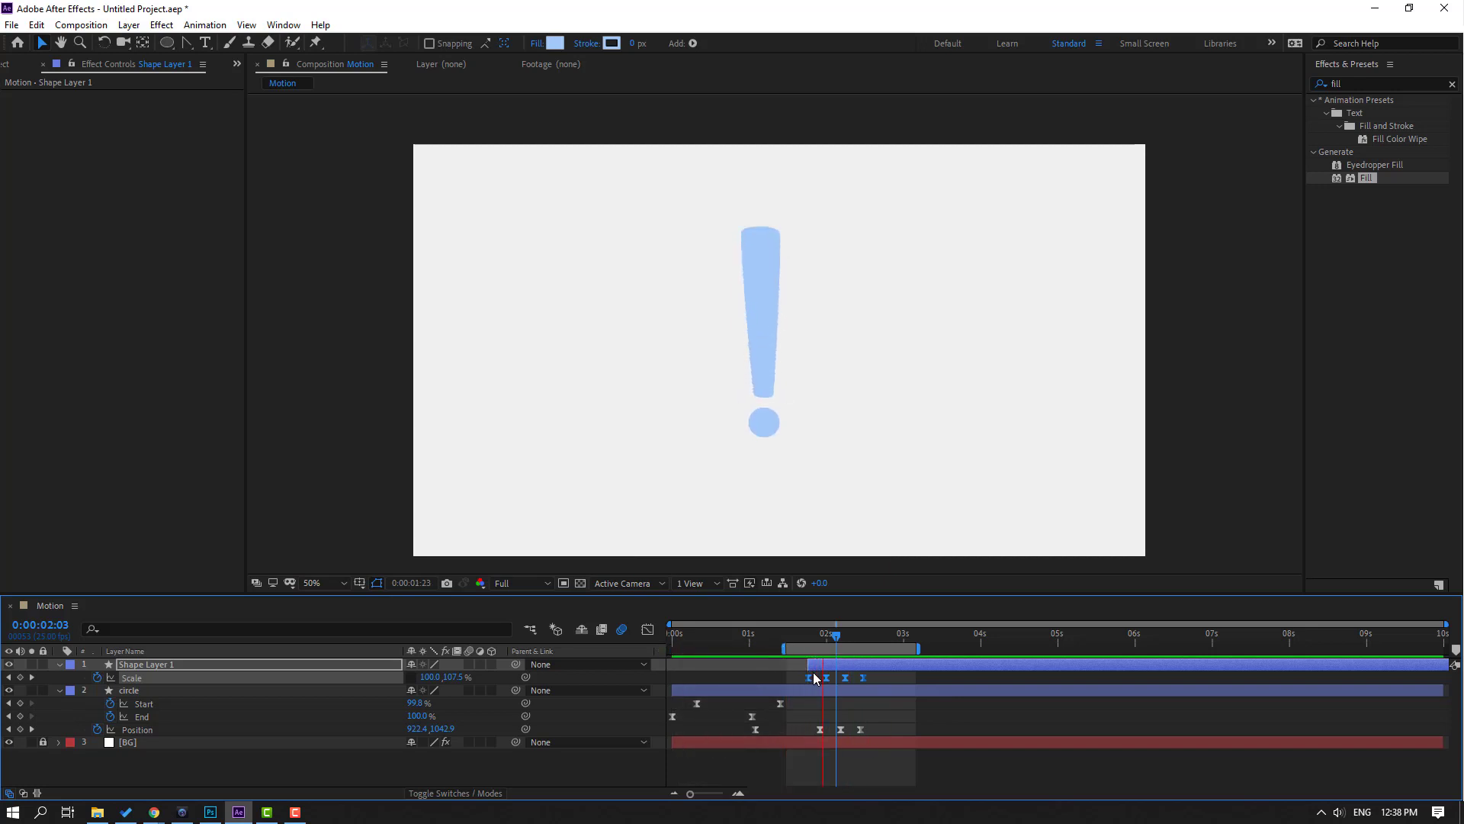
drag(861, 663, 854, 668)
key(space)
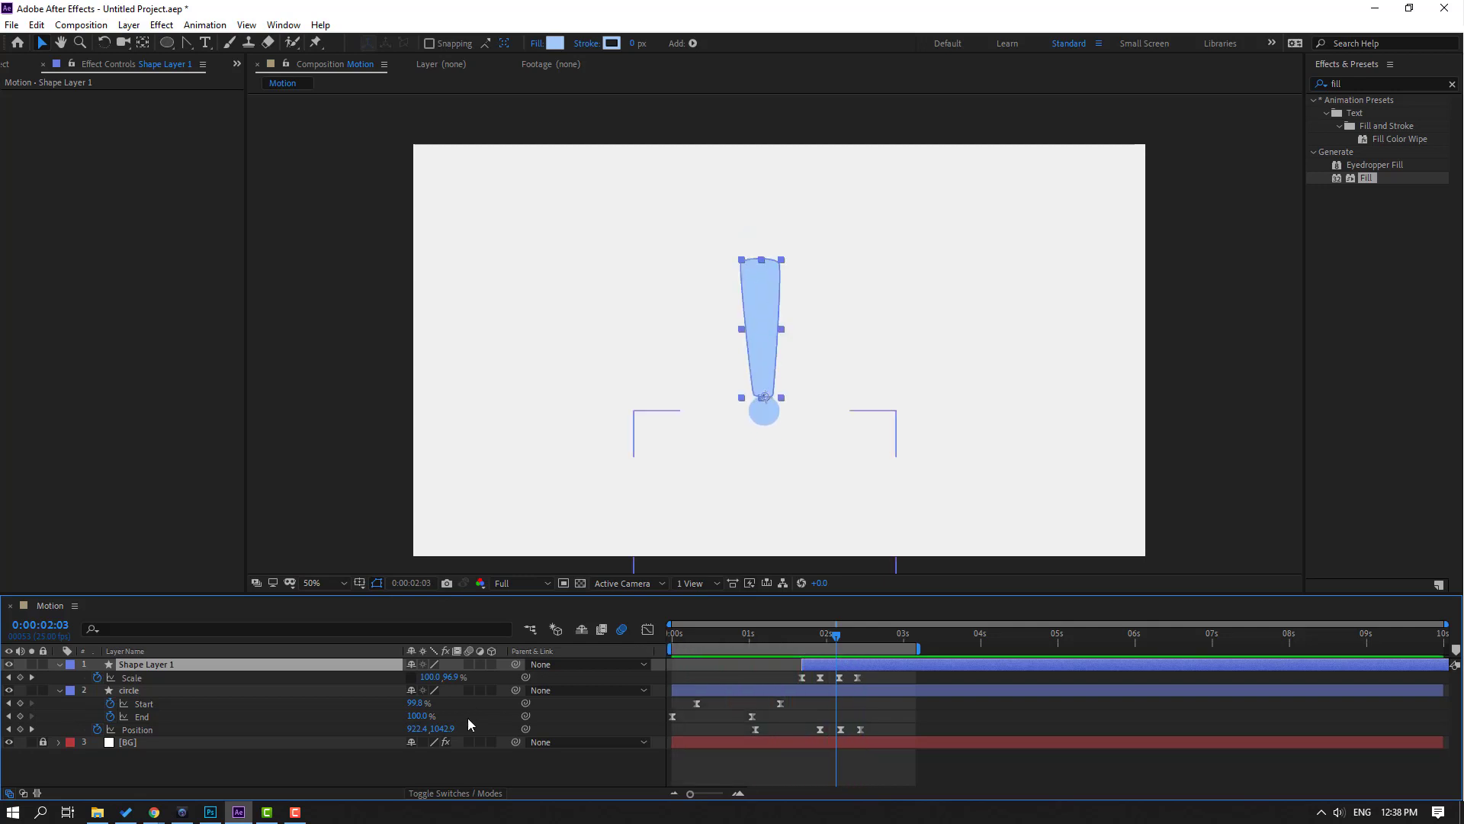
- Turn on motion blur for the circle layer
click(135, 695)
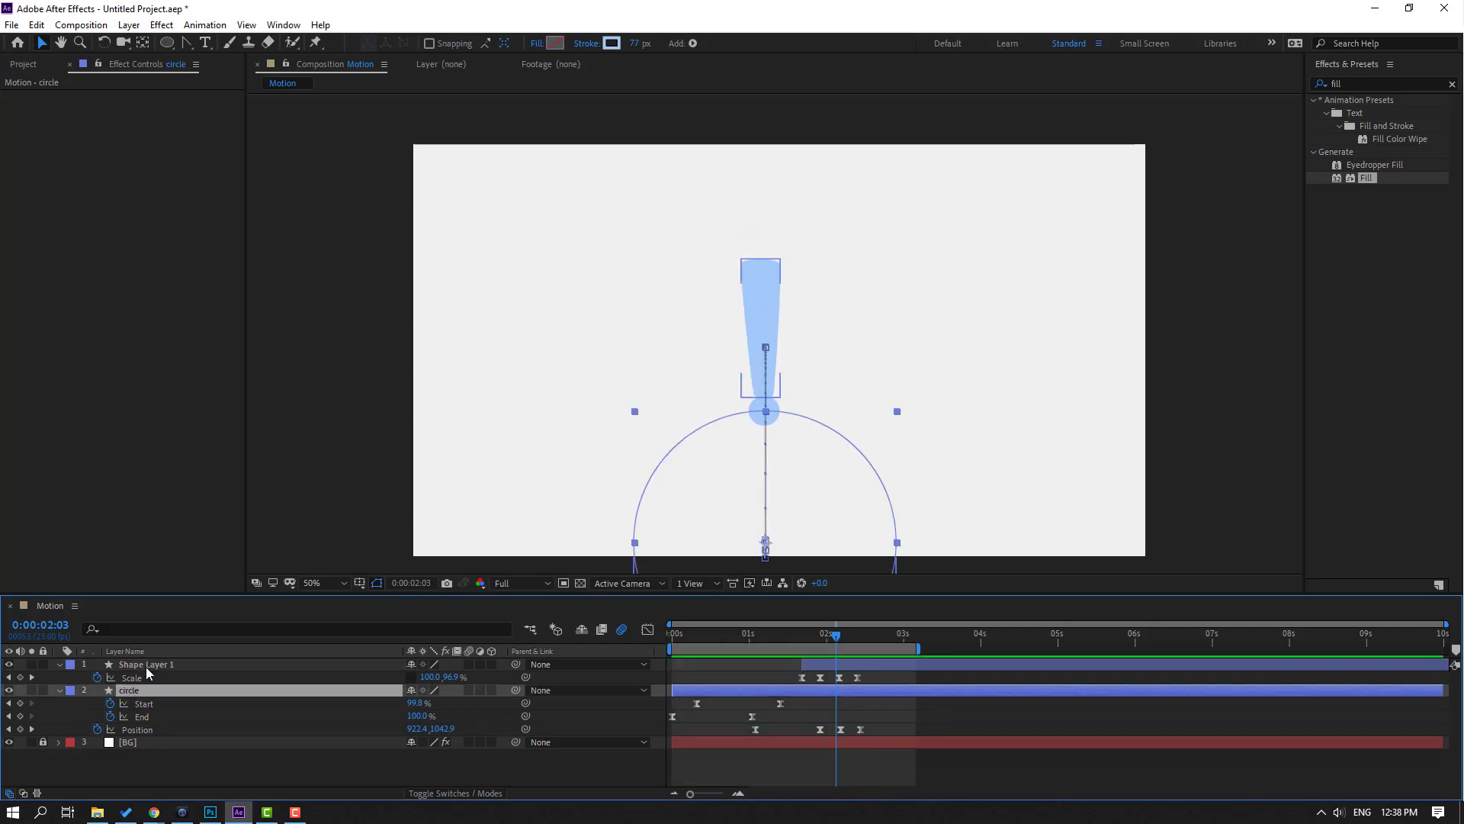
key(ctrl+a)
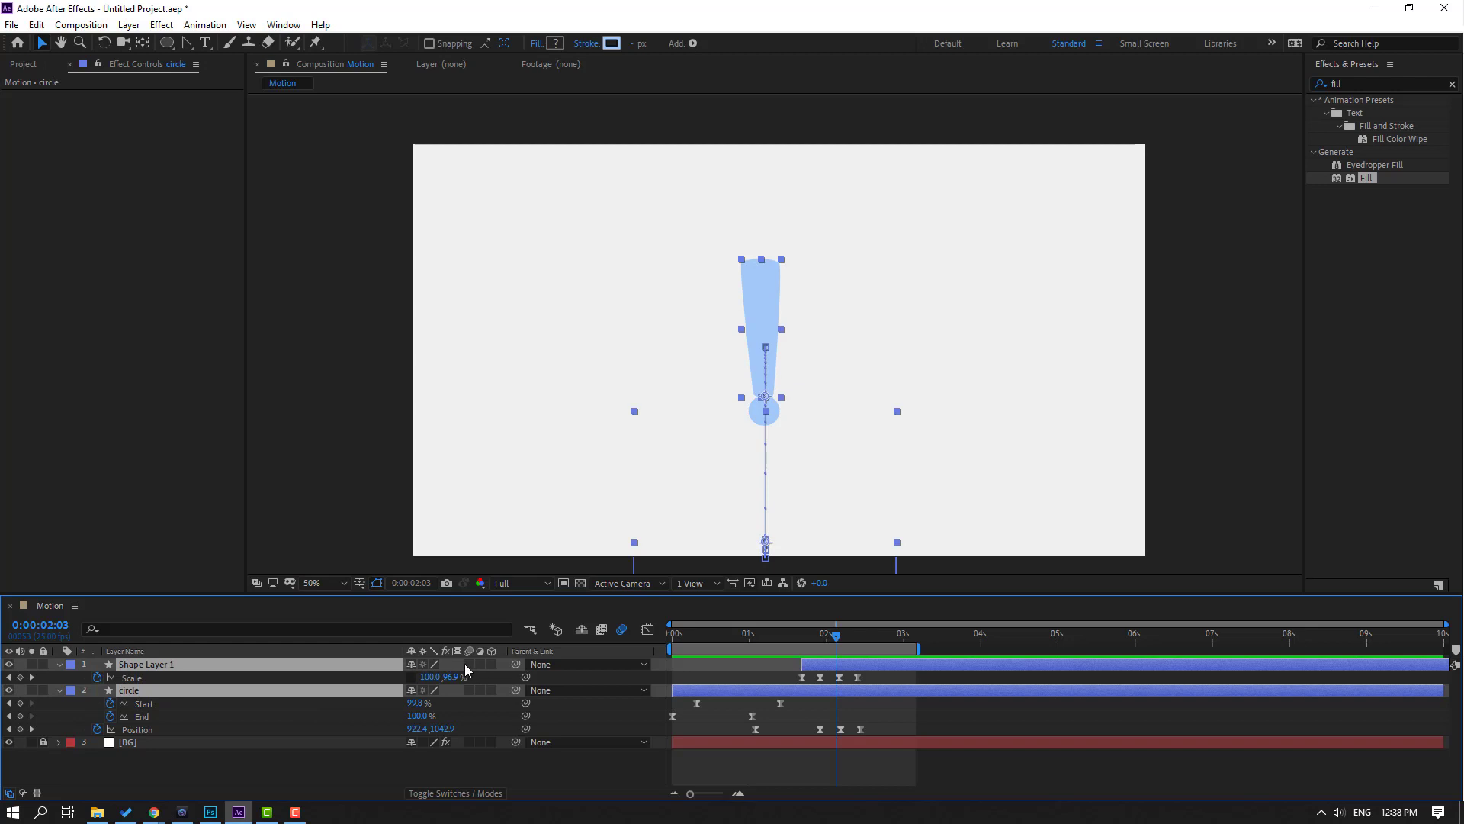
click(469, 689)
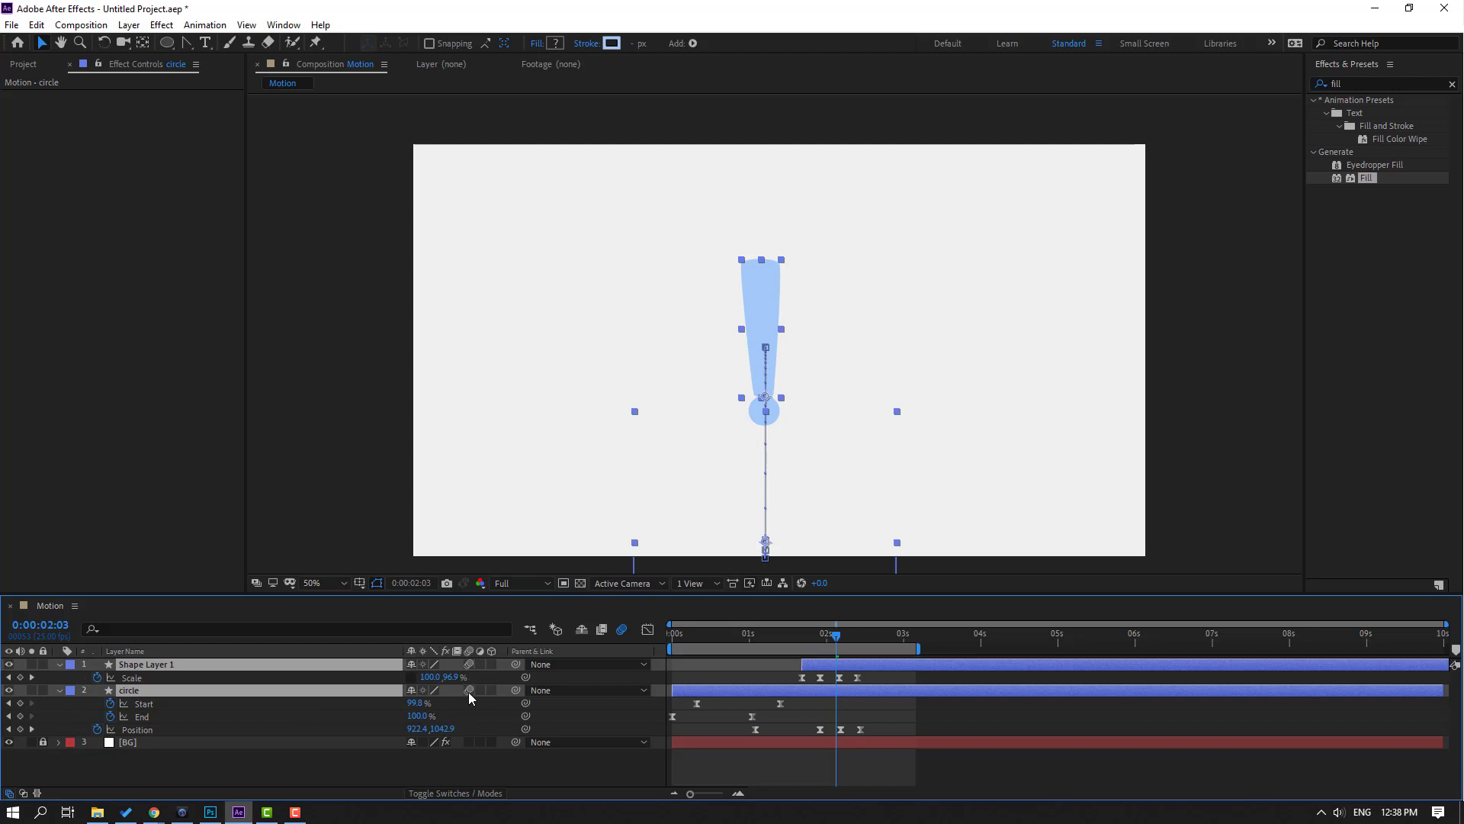